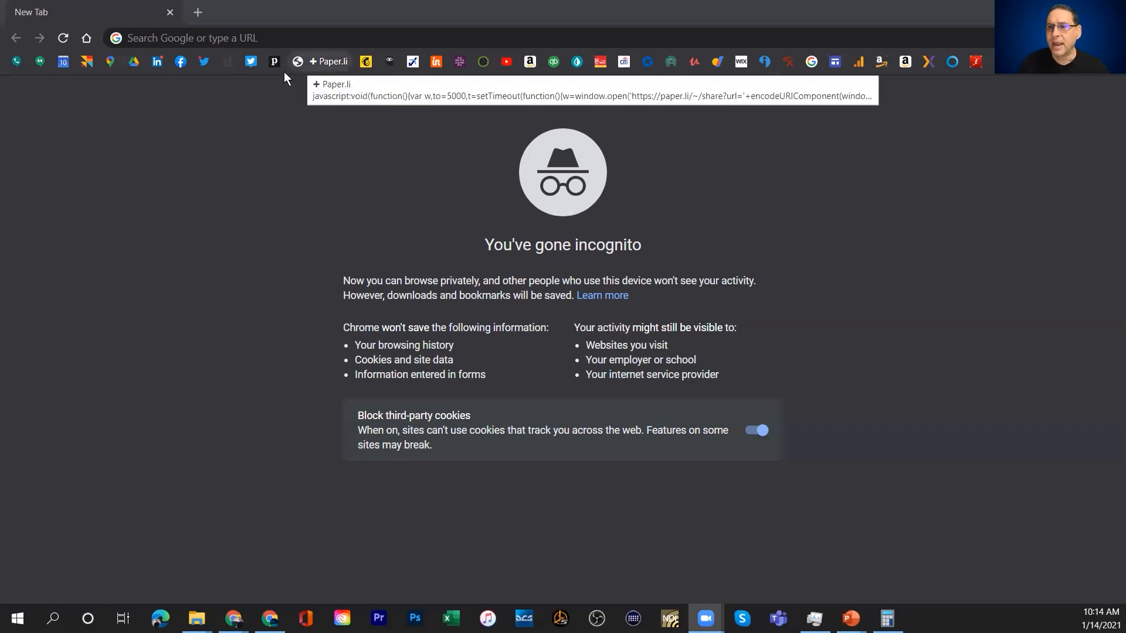
# Open the pixabay.com website in the incognito browser window.
pyautogui.click(286, 43)
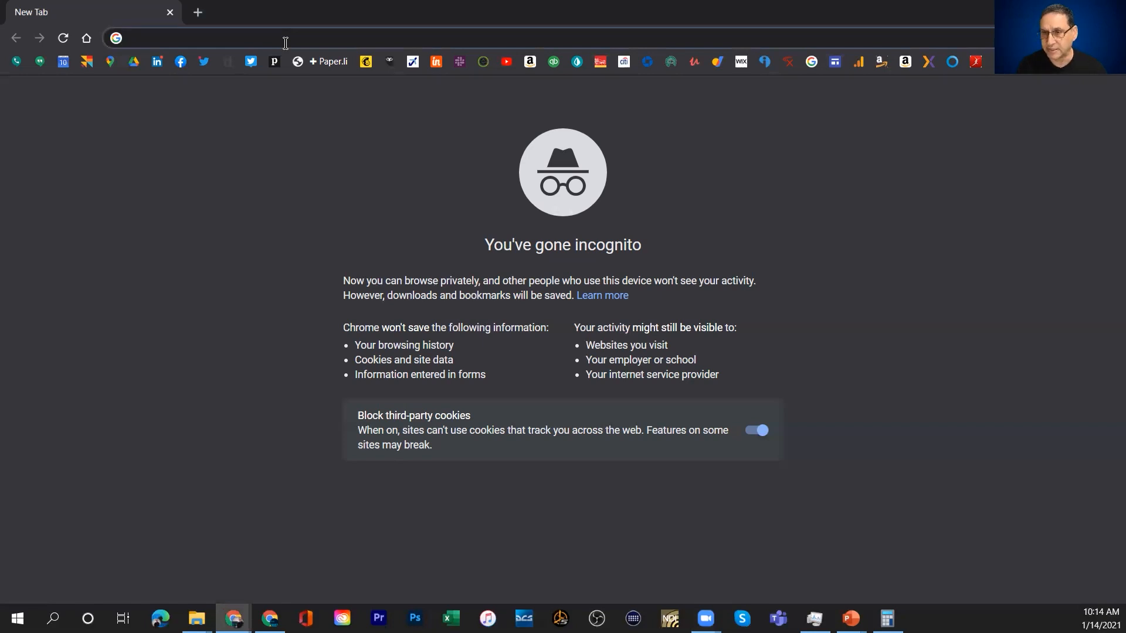
pyautogui.hotkey('alt', 'Tab')
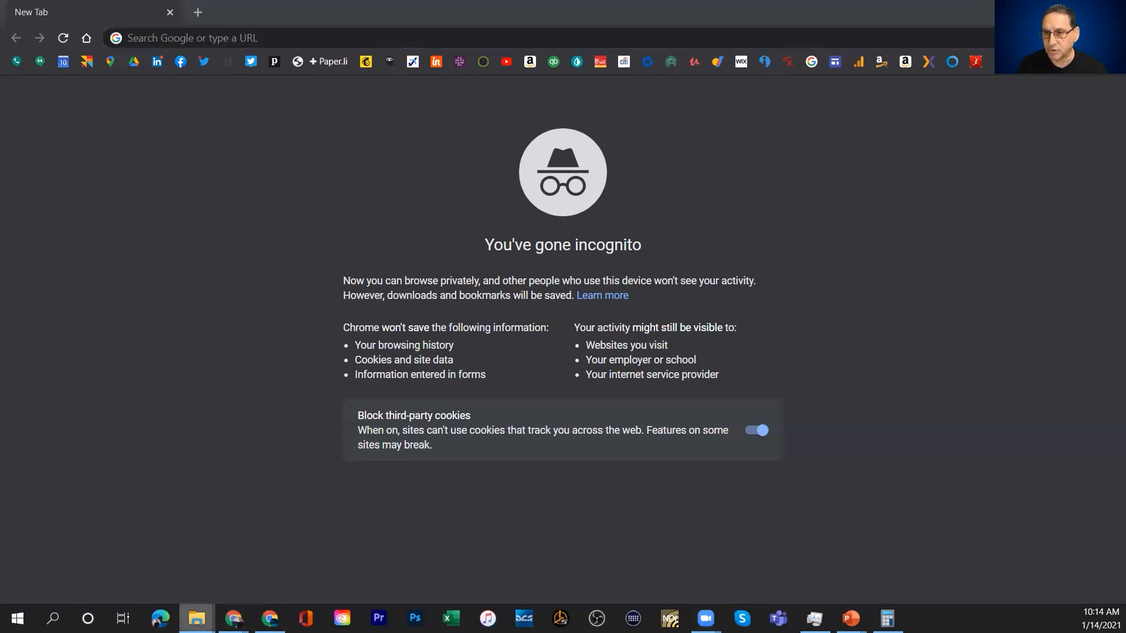
pyautogui.rightClick(196, 619)
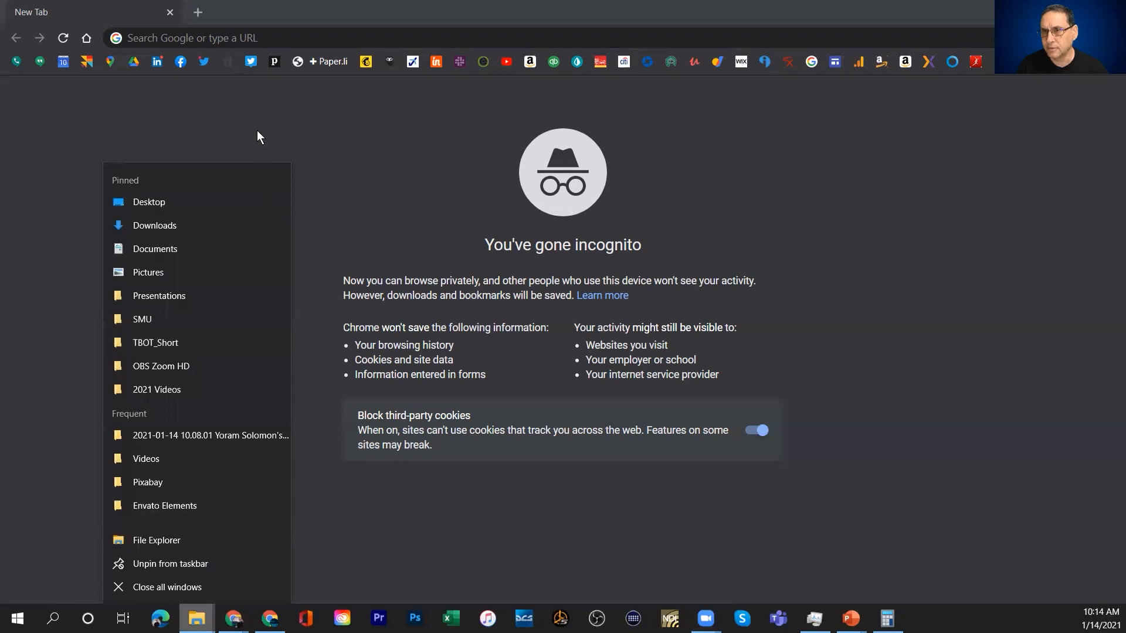
pyautogui.click(263, 39)
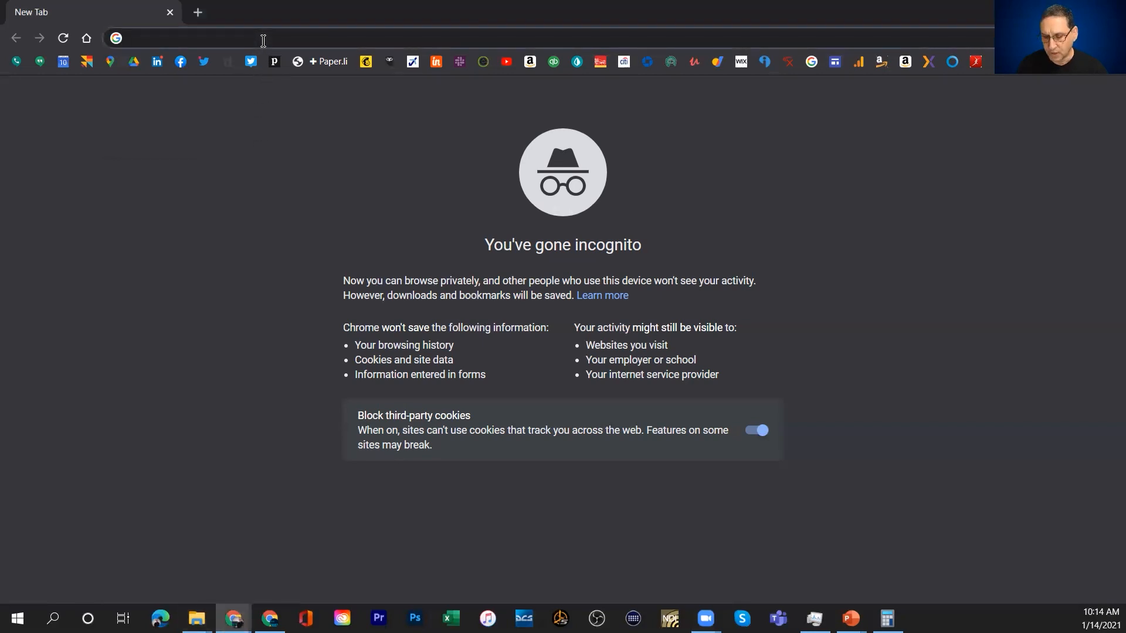
pyautogui.write('pixabay.com')
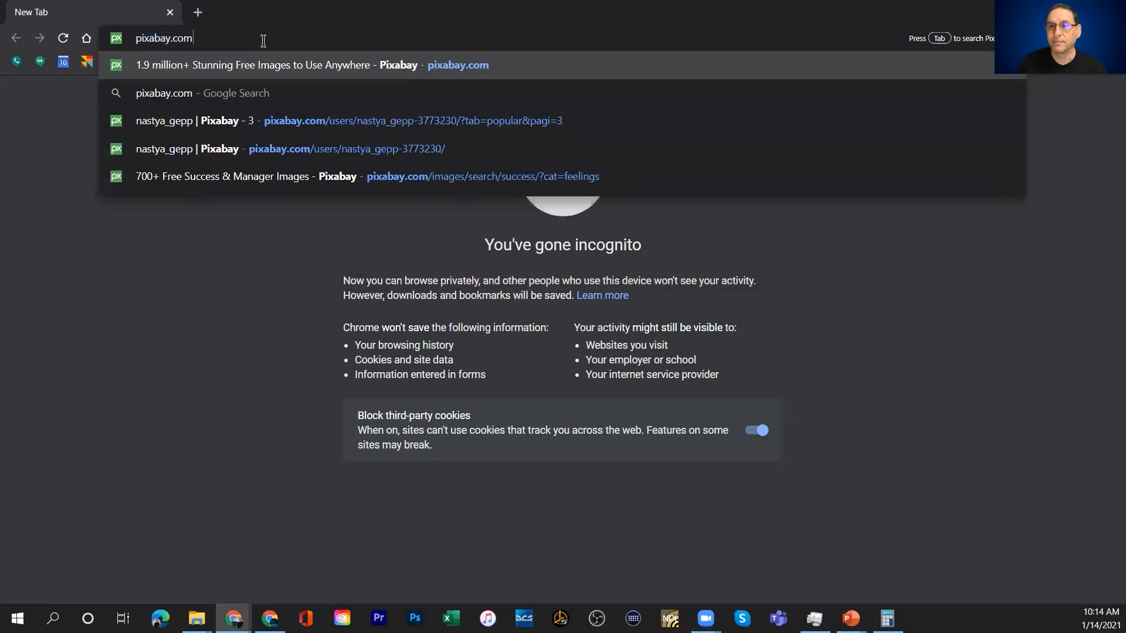
pyautogui.press('Return')
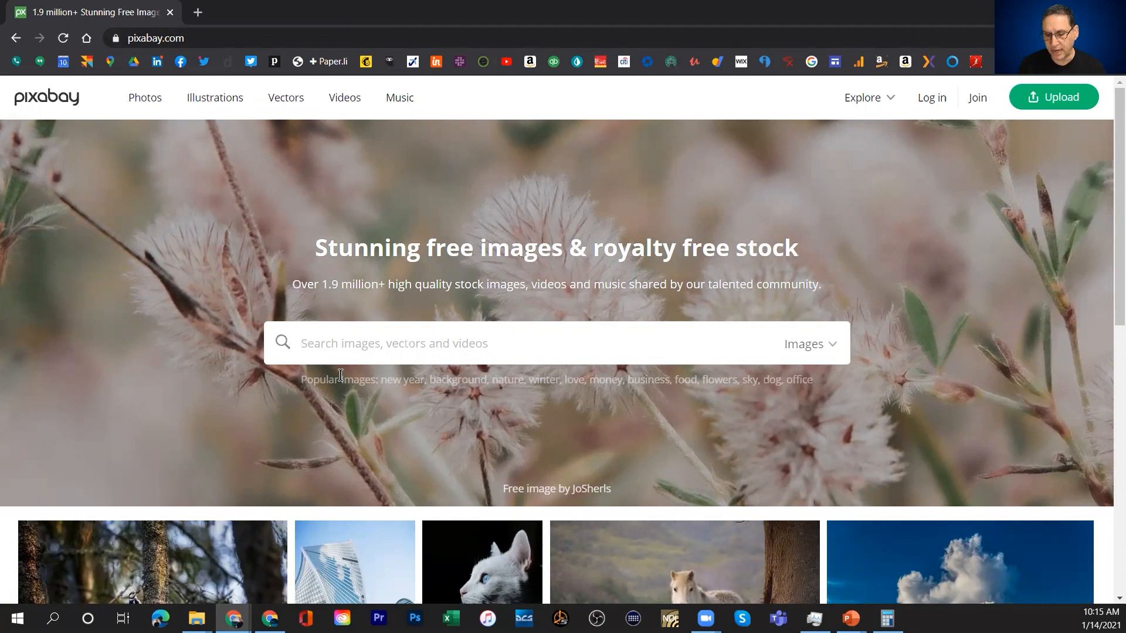
# Search Pixabay's images for "brick wall".
pyautogui.write('b')
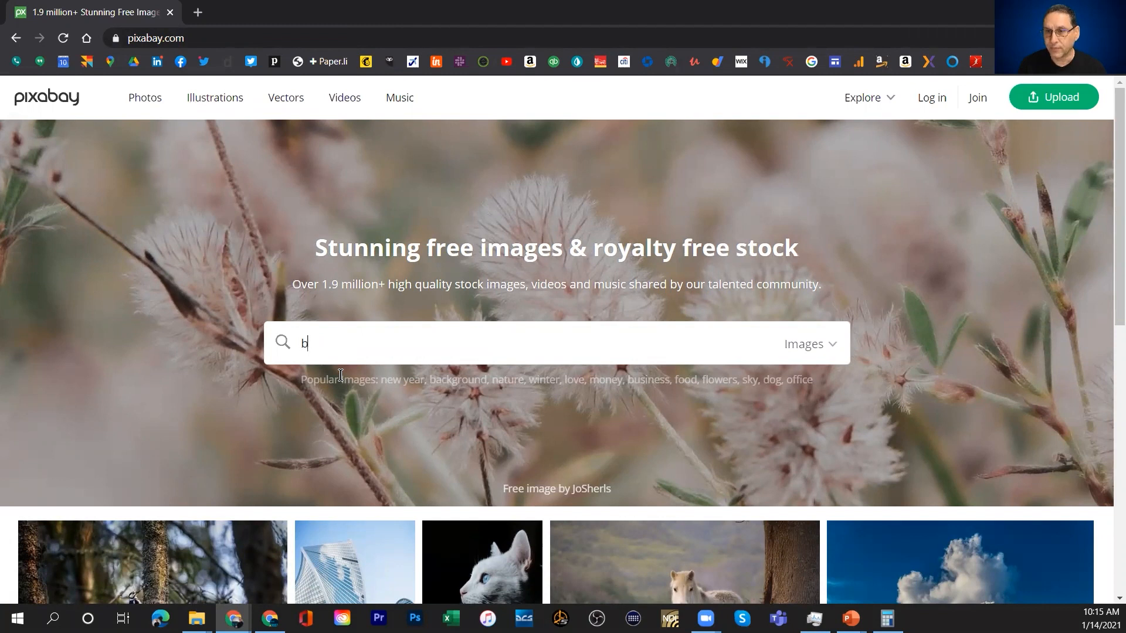
pyautogui.write('rick wa')
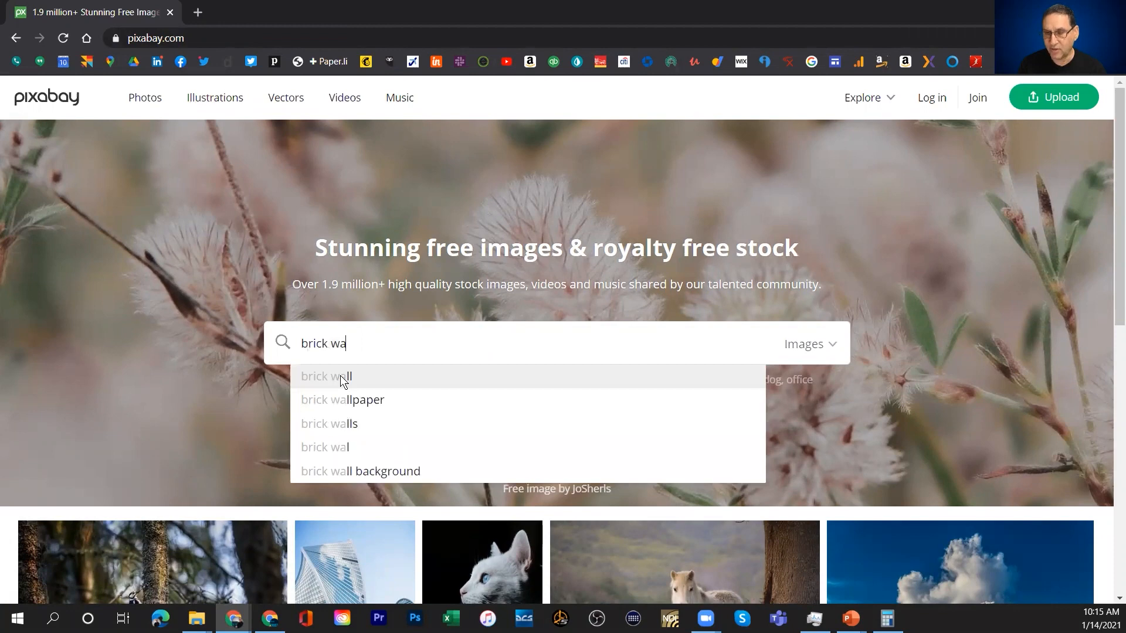
pyautogui.click(343, 378)
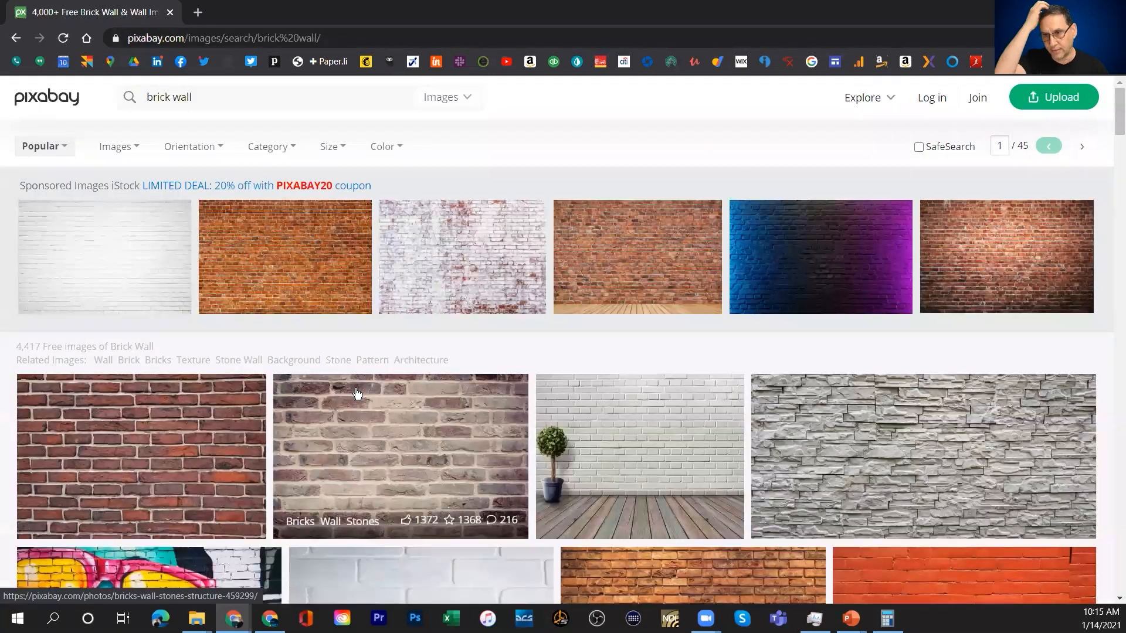
# Browse the brick wall results and open the page of a plain white brick wall photo.
pyautogui.scroll(-1, 356, 392)
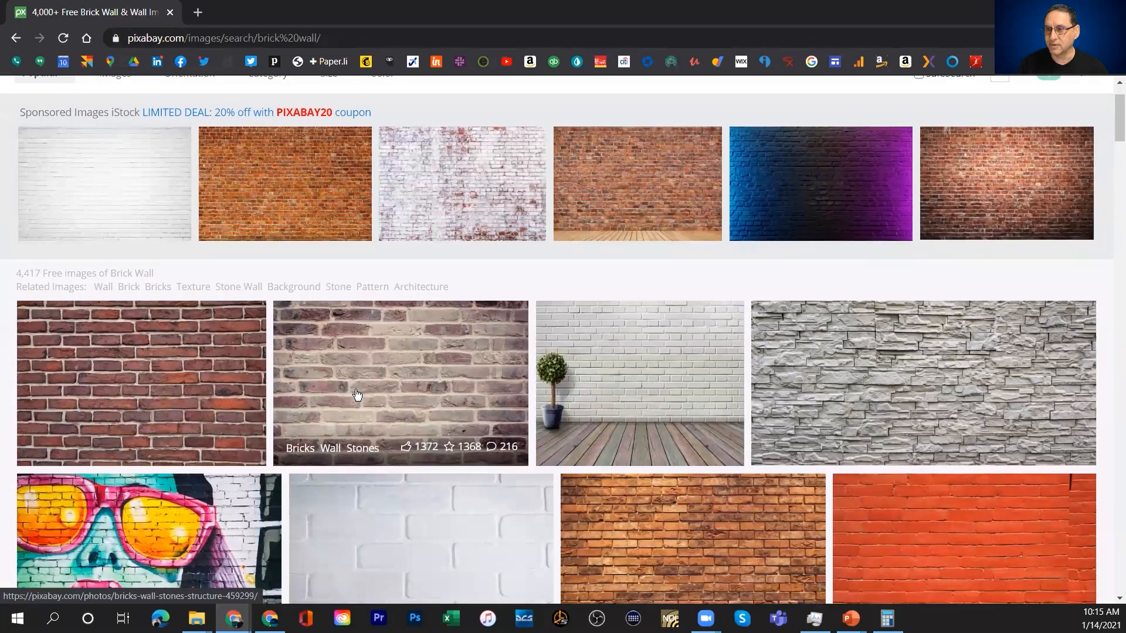
pyautogui.scroll(-1, 356, 393)
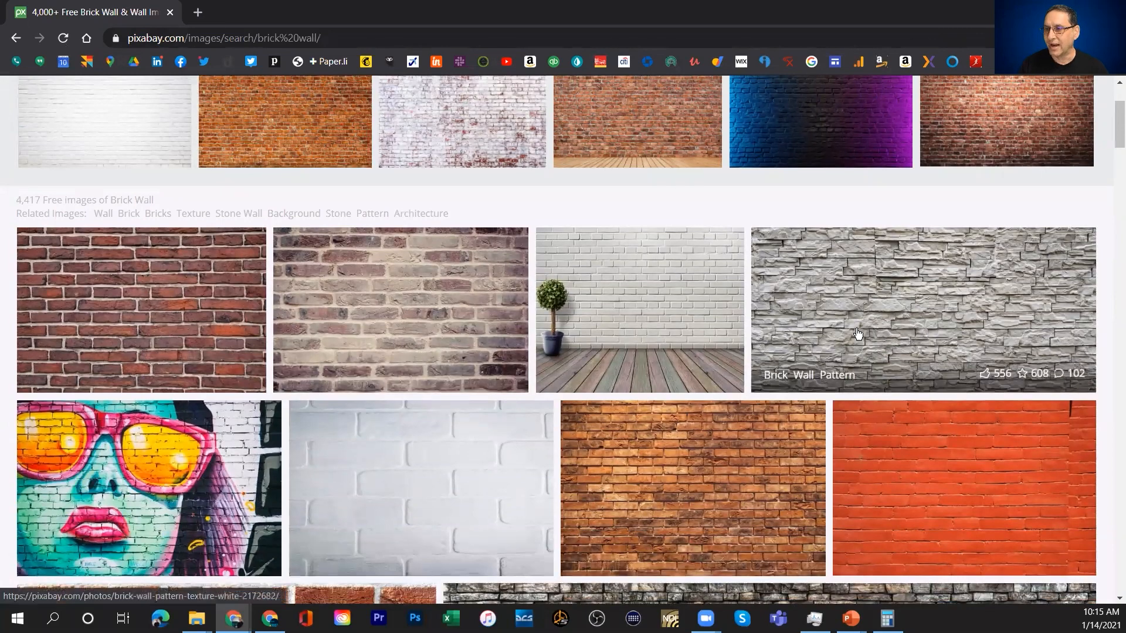
pyautogui.scroll(-6, 857, 333)
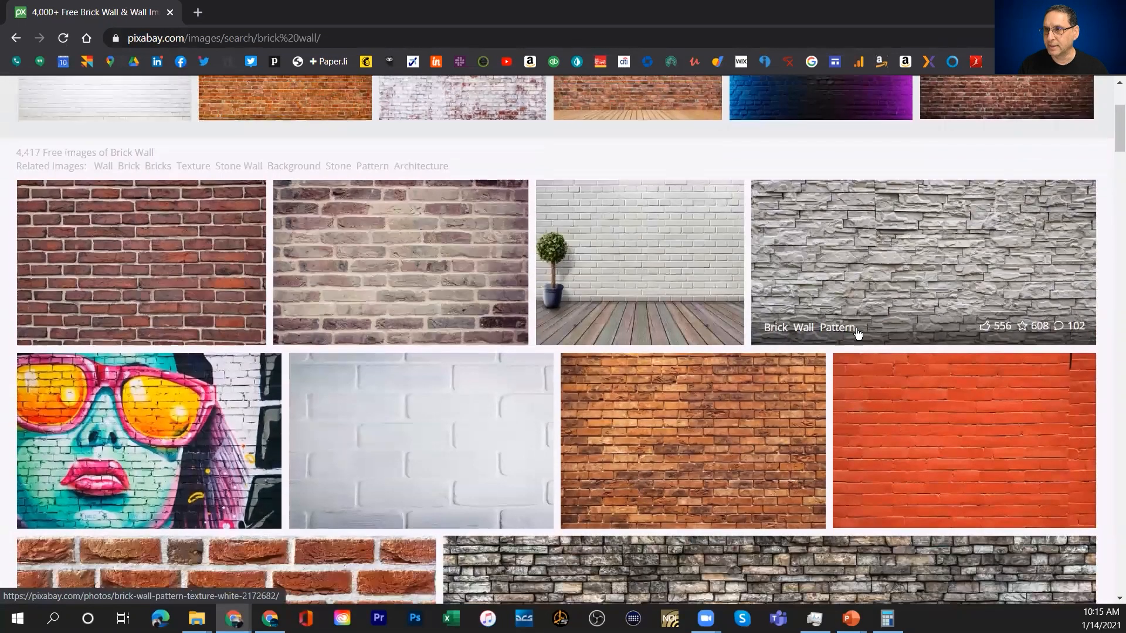
pyautogui.scroll(-8, 857, 333)
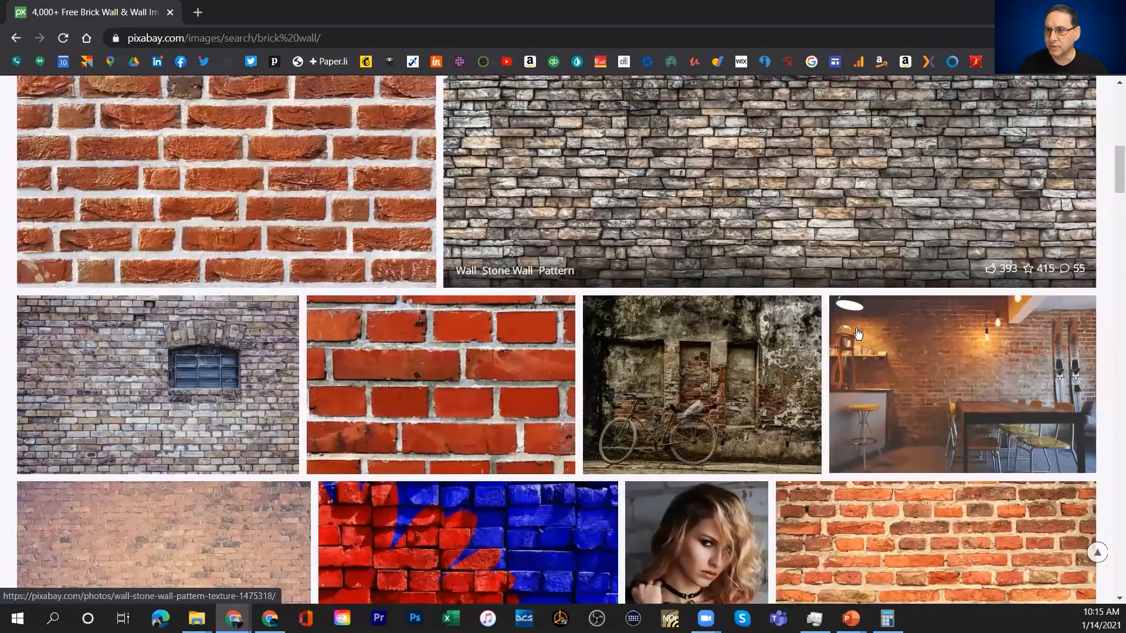
pyautogui.scroll(-13, 857, 333)
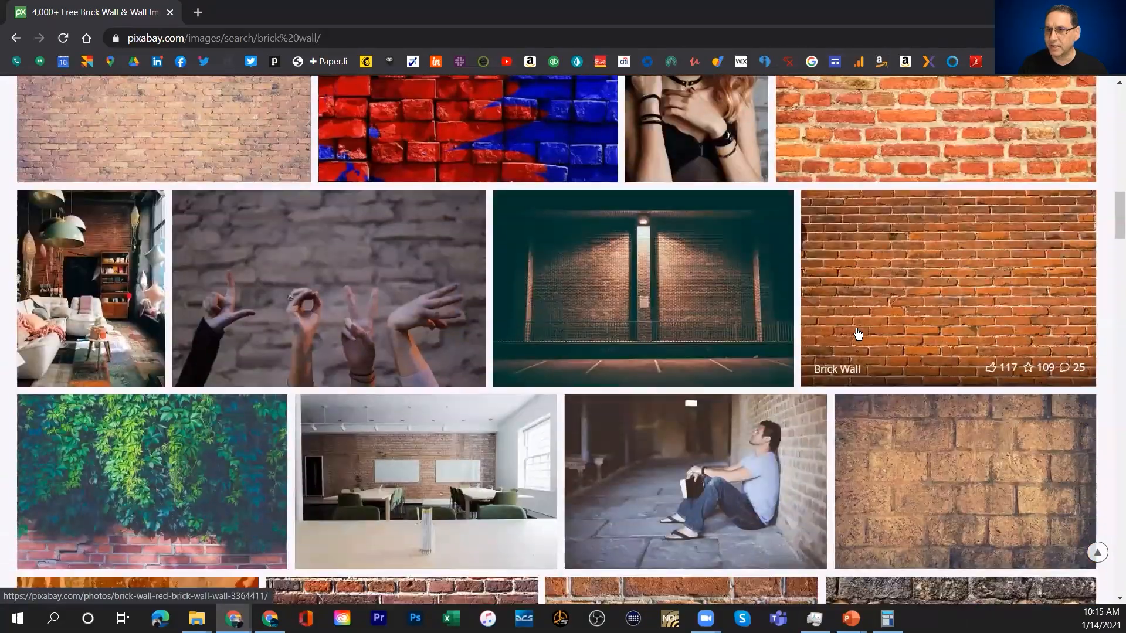
pyautogui.scroll(-4, 858, 333)
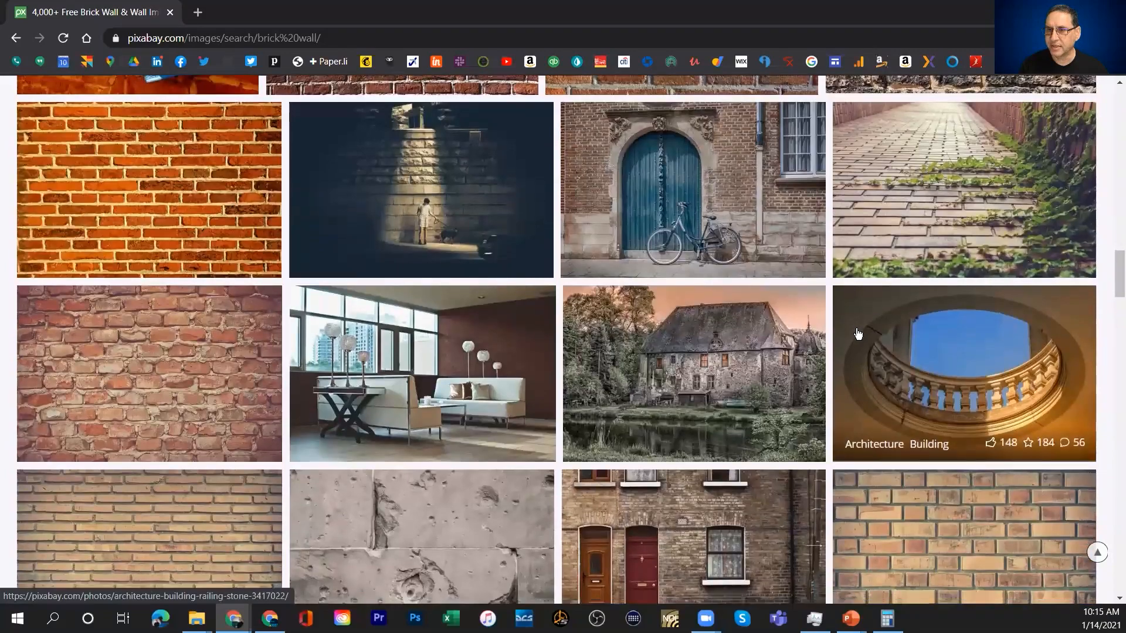
pyautogui.scroll(-3, 858, 333)
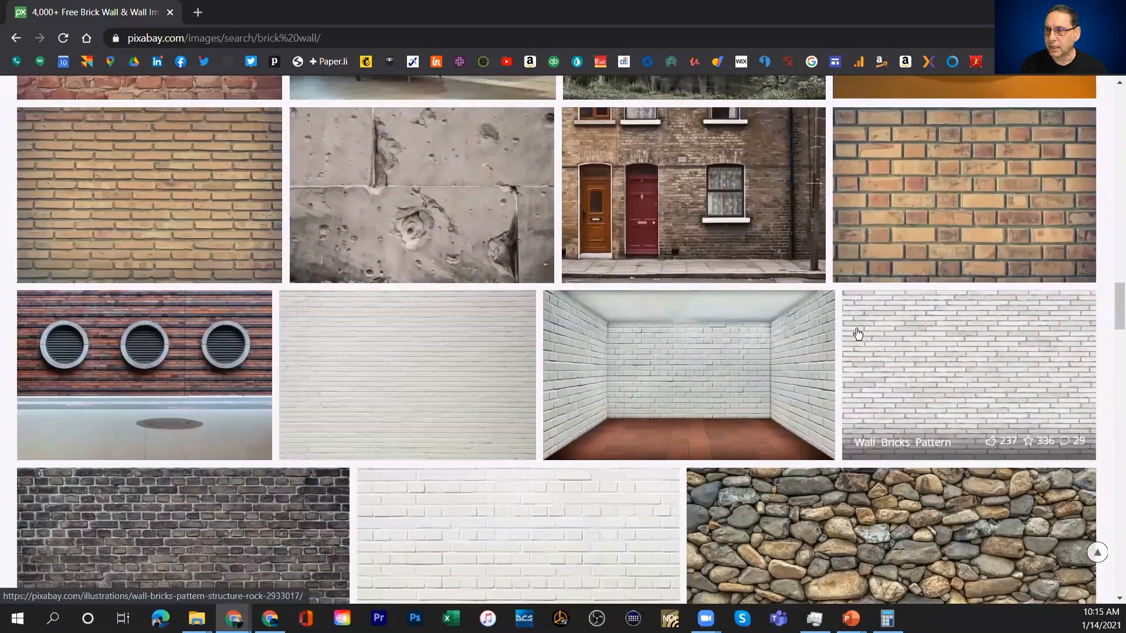
pyautogui.click(410, 383)
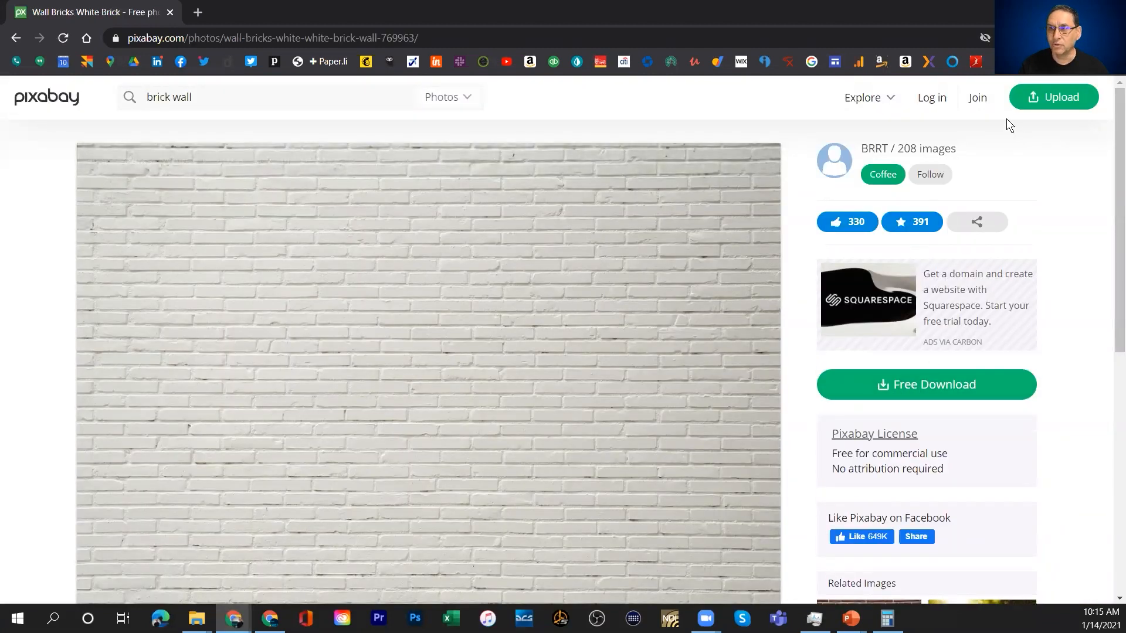
# Download the white brick wall photo as a 1920×1271 JPG, passing the robot check, and save it as wall-769963_1920 in the Pixabay folder.
pyautogui.click(918, 392)
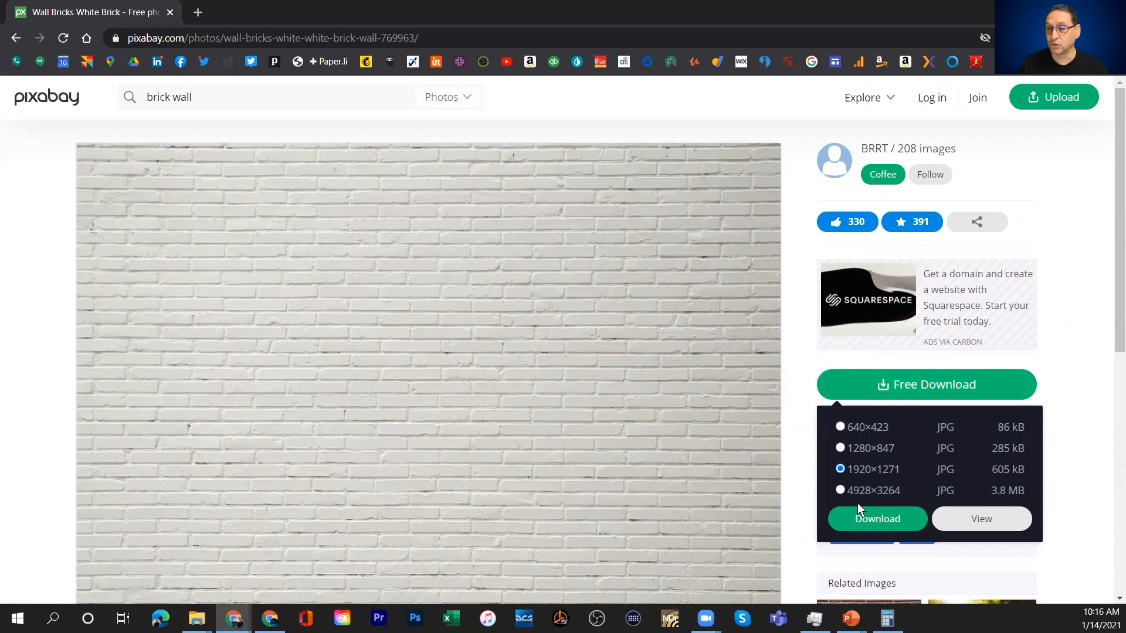
pyautogui.click(874, 521)
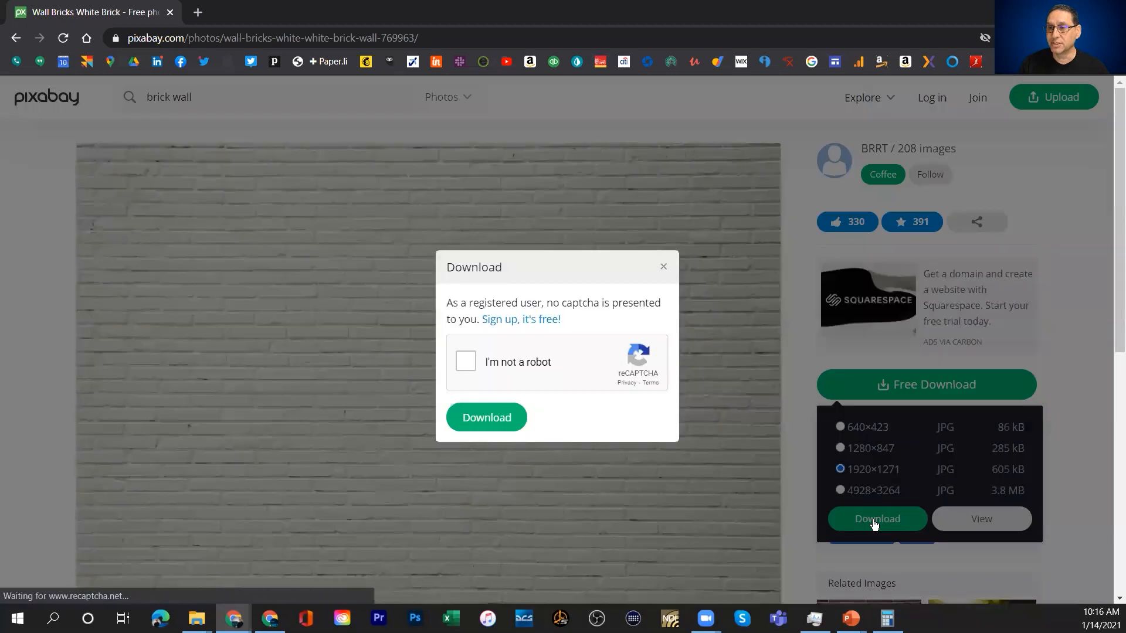
pyautogui.click(467, 361)
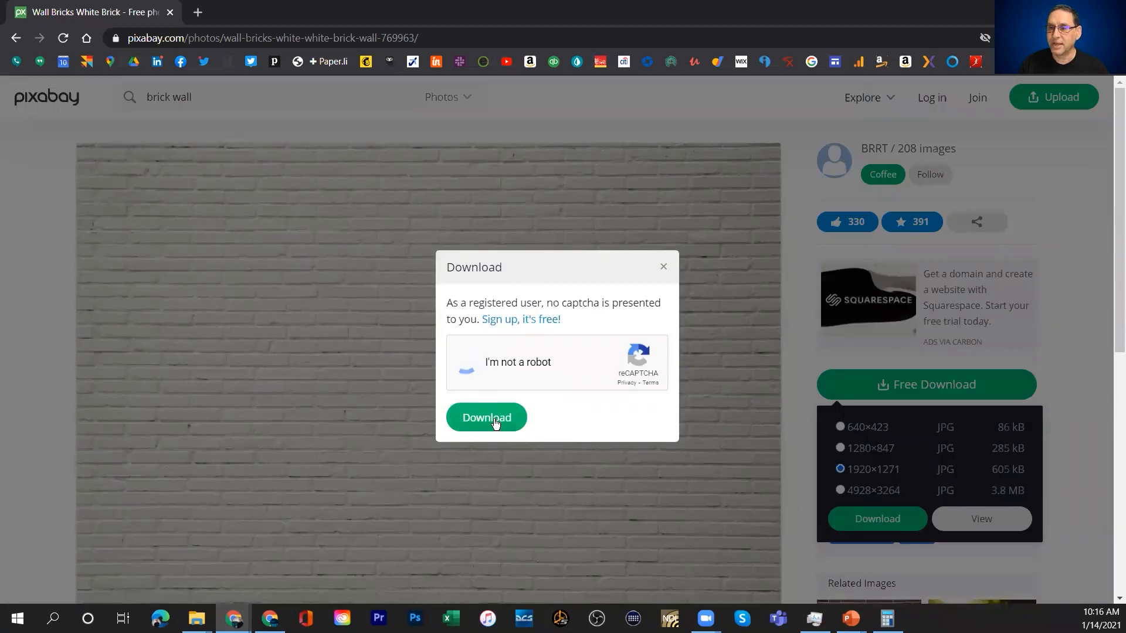
pyautogui.click(486, 418)
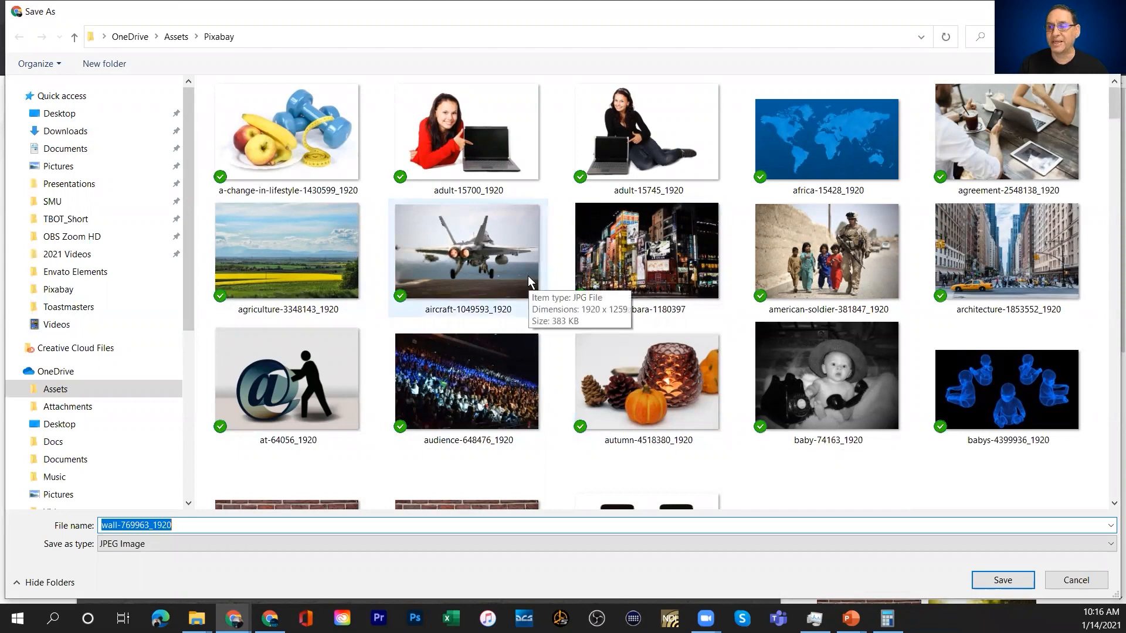
pyautogui.click(1003, 580)
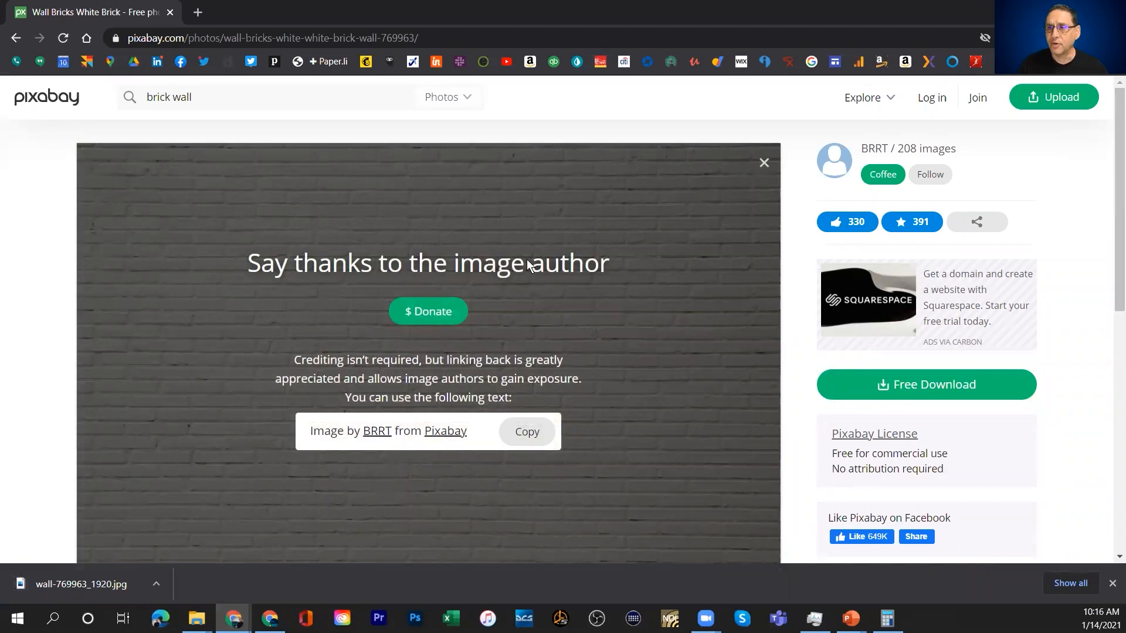
# Go from the Pixabay photo page to the Unsplash website in the same tab.
pyautogui.moveTo(419, 38); pyautogui.dragTo(423, 38)
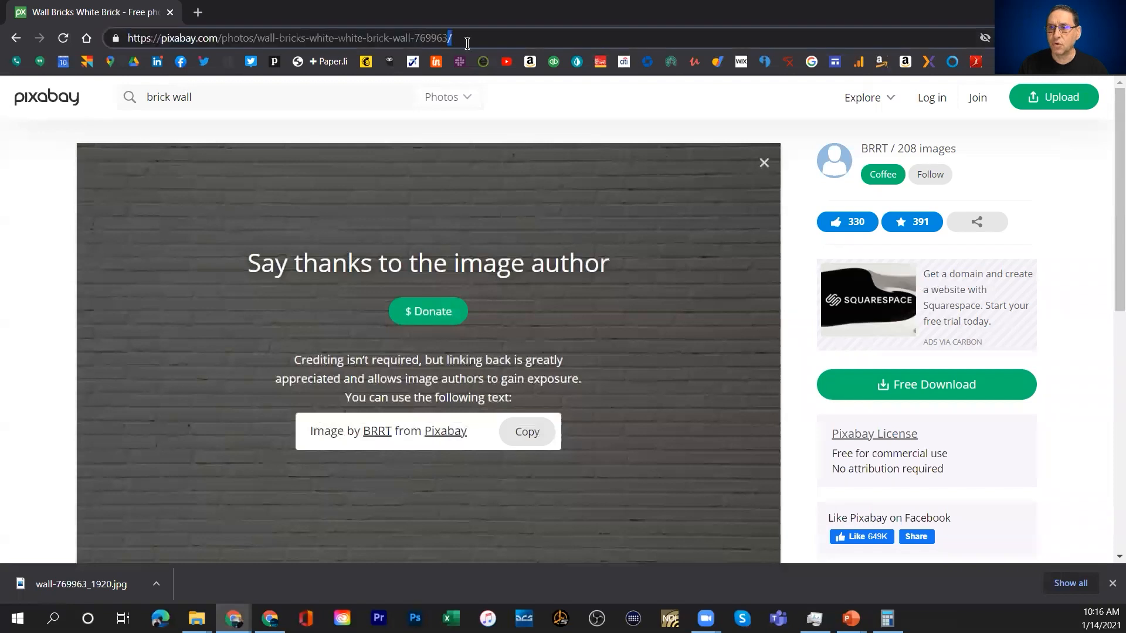
pyautogui.hotkey('ctrl', 'a')
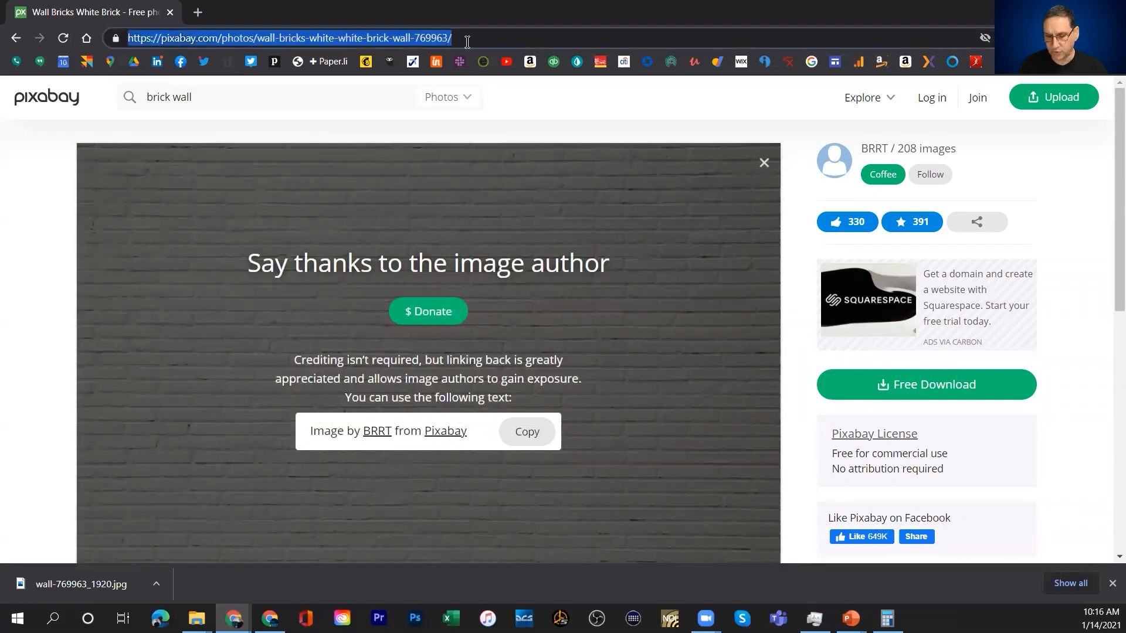
pyautogui.write('unsplash')
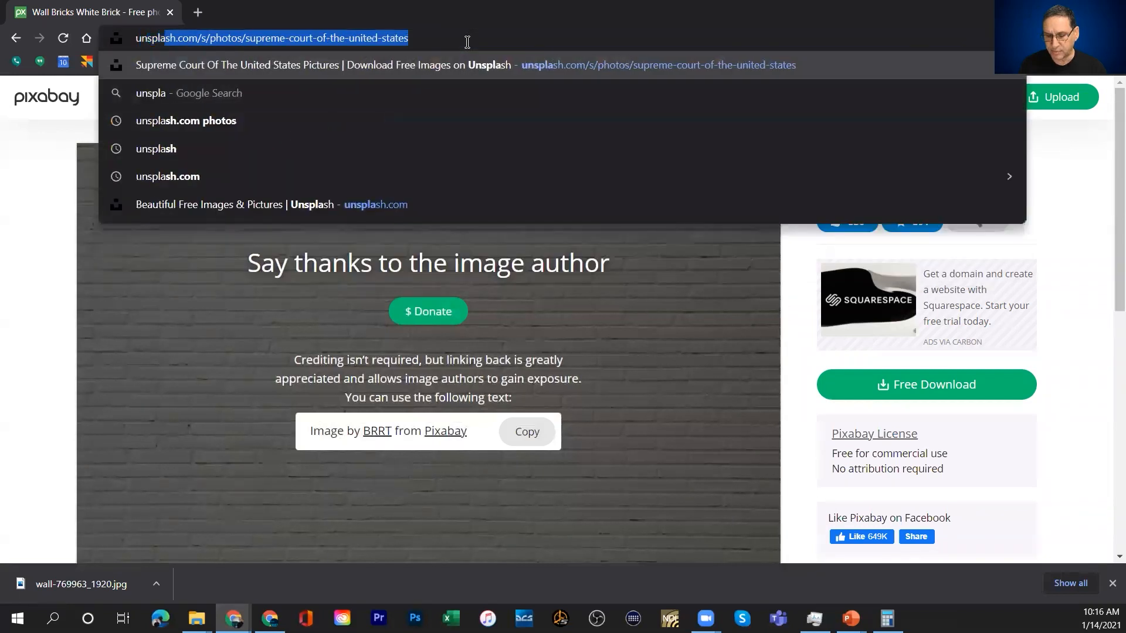
pyautogui.press('Delete')
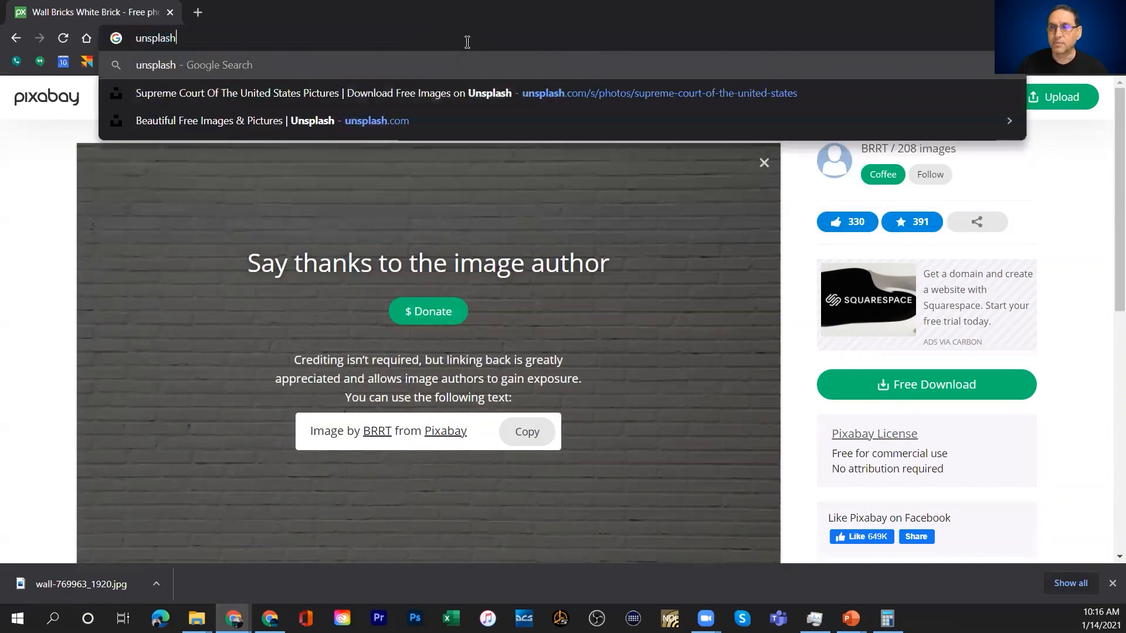
pyautogui.write('.')
pyautogui.press('Return')
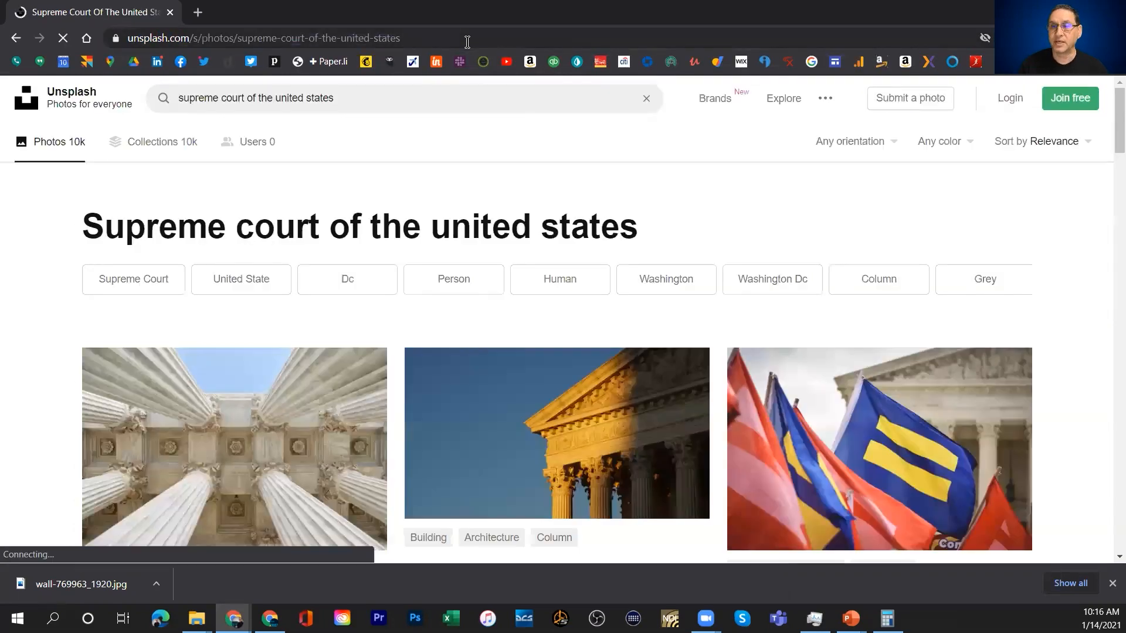
# Replace the Unsplash address with pexels.com and load the Pexels home page.
pyautogui.click(164, 38)
pyautogui.doubleClick(164, 39)
pyautogui.click(164, 39)
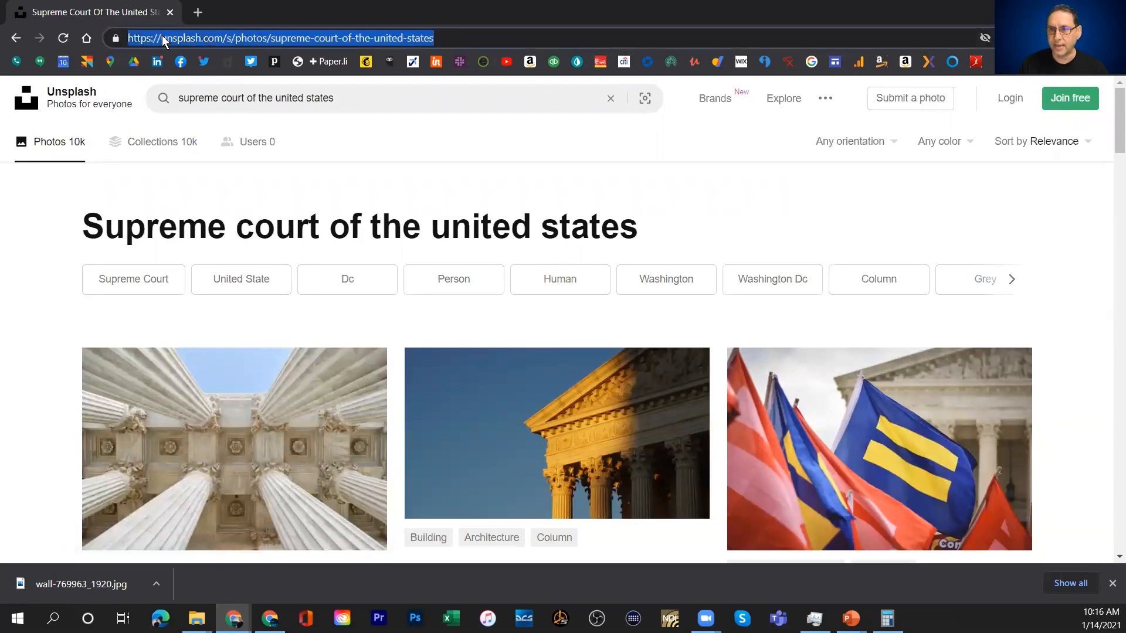
pyautogui.write('pexels.com')
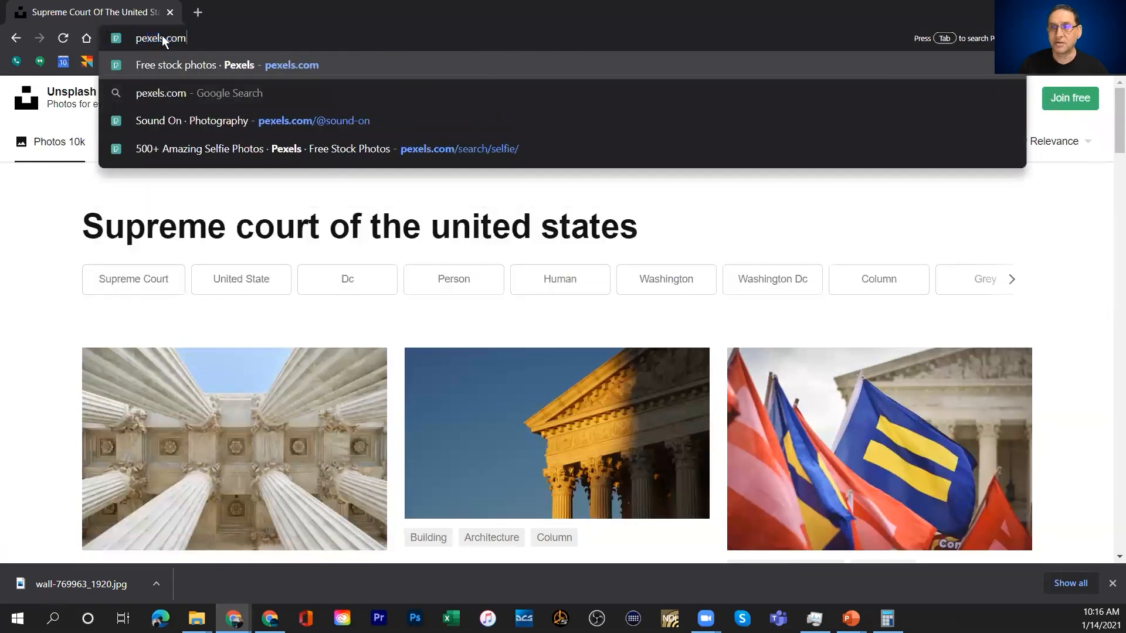
pyautogui.press('Return')
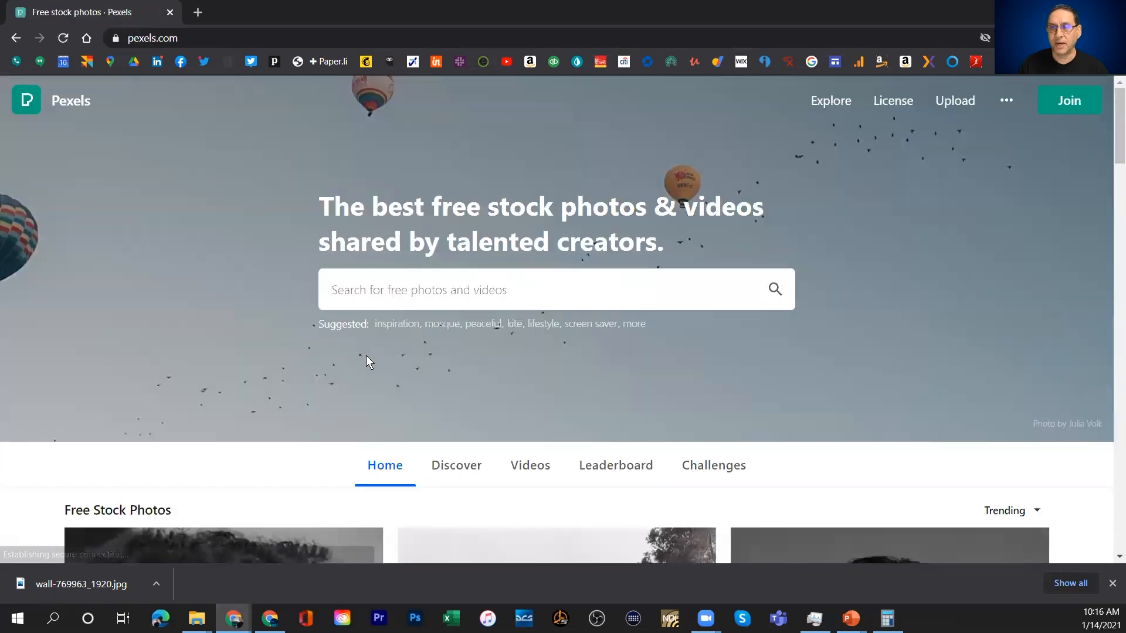
pyautogui.press('Return')
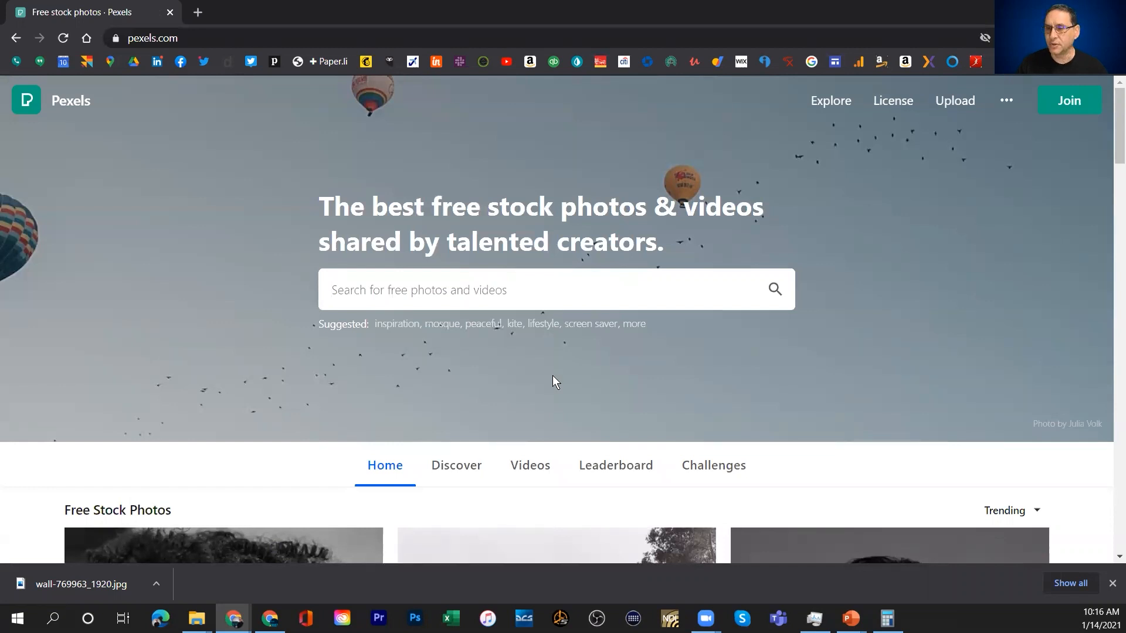
# Switch to the NSA_Speakers_Forum presentation in PowerPoint and create a new blank presentation from there.
pyautogui.moveTo(851, 619)
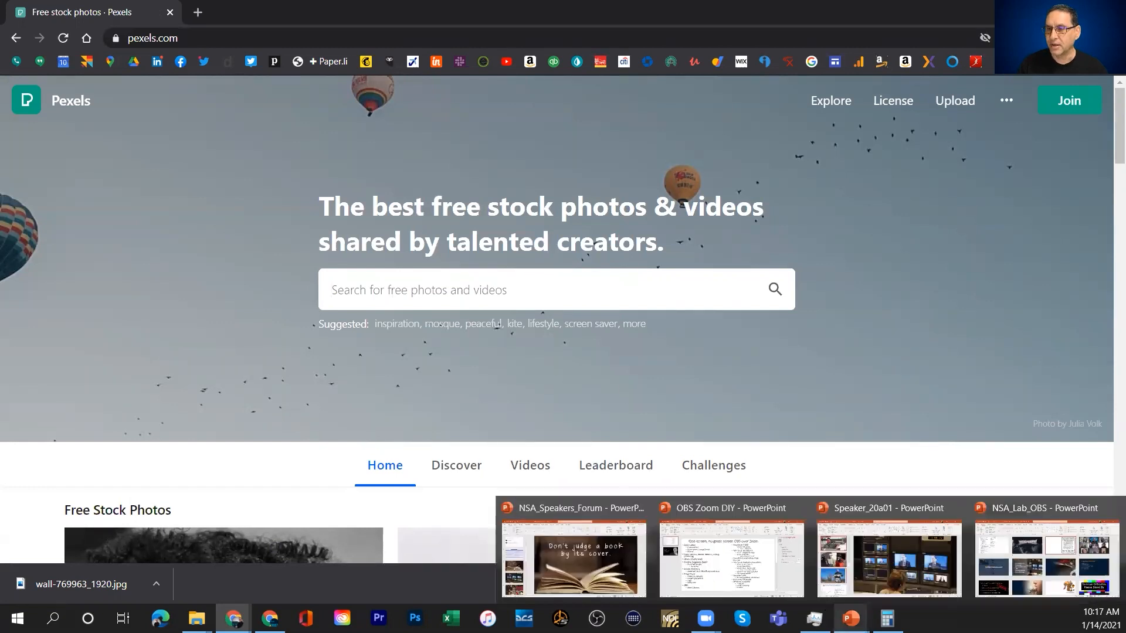
pyautogui.click(559, 507)
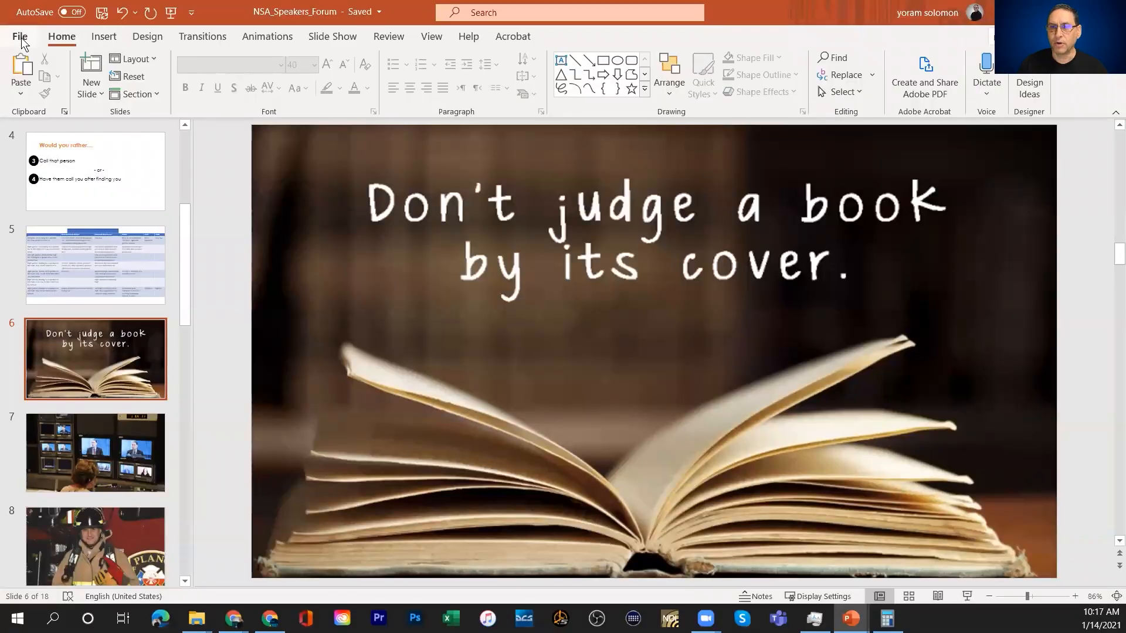
pyautogui.click(20, 37)
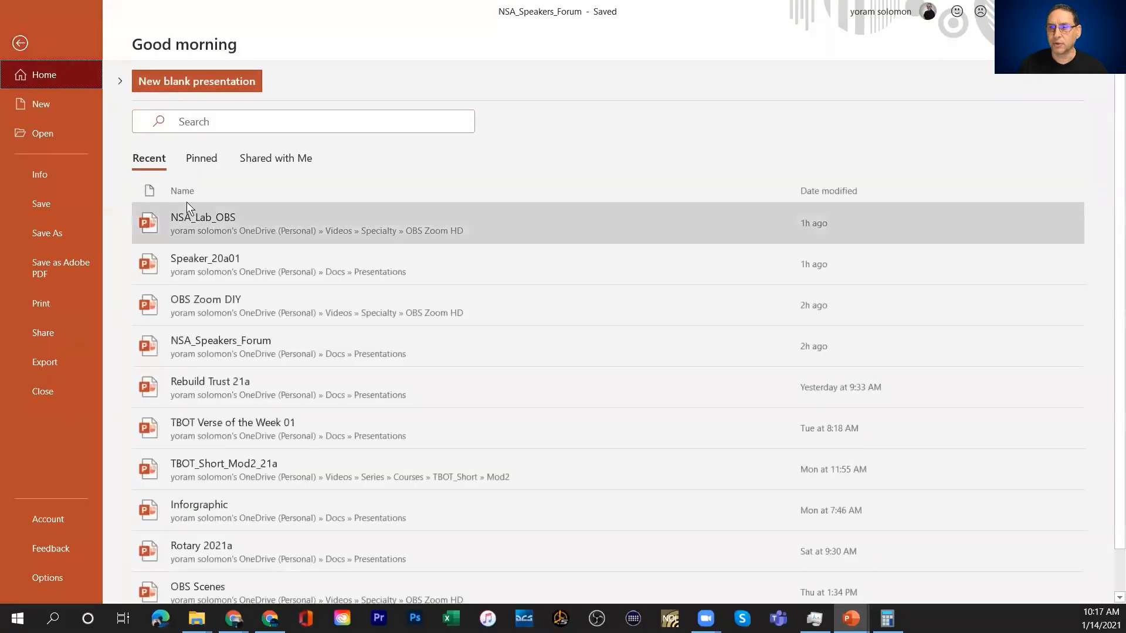
pyautogui.click(41, 109)
pyautogui.click(169, 144)
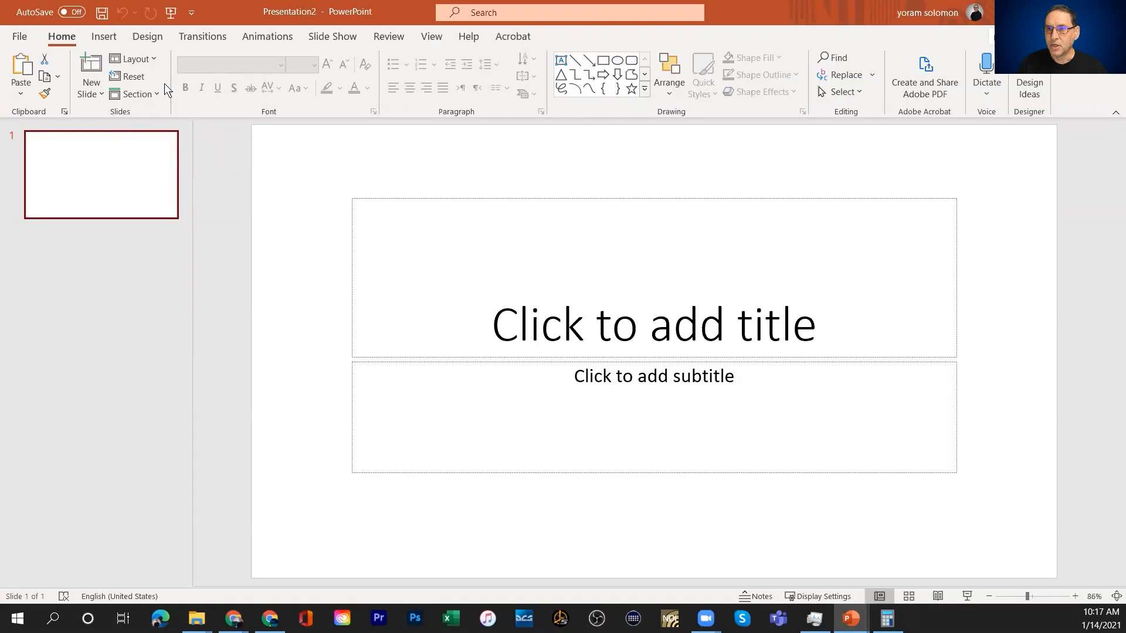
# Change the slide to the Blank layout and draw a rectangle about 5.8 inches wide on its left half.
pyautogui.click(148, 64)
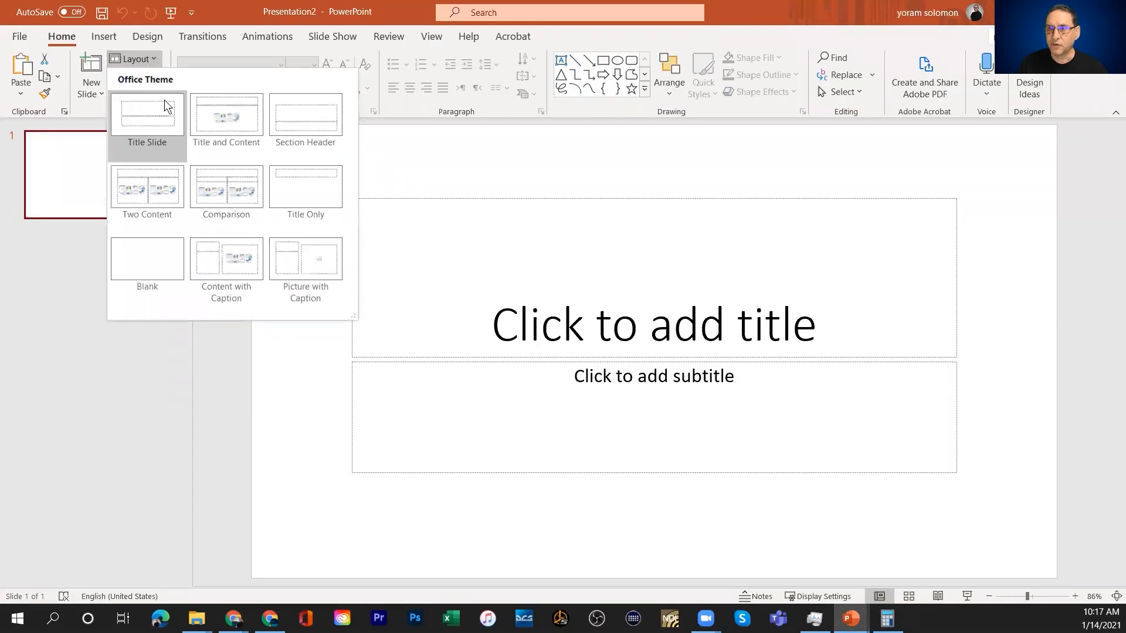
pyautogui.click(163, 251)
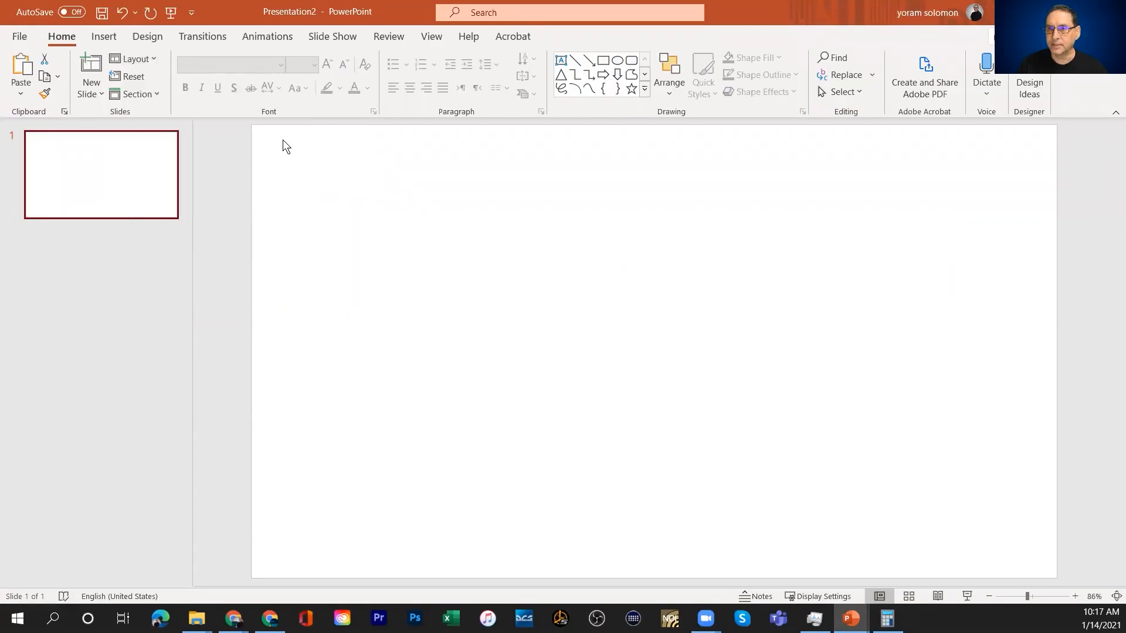
pyautogui.click(604, 62)
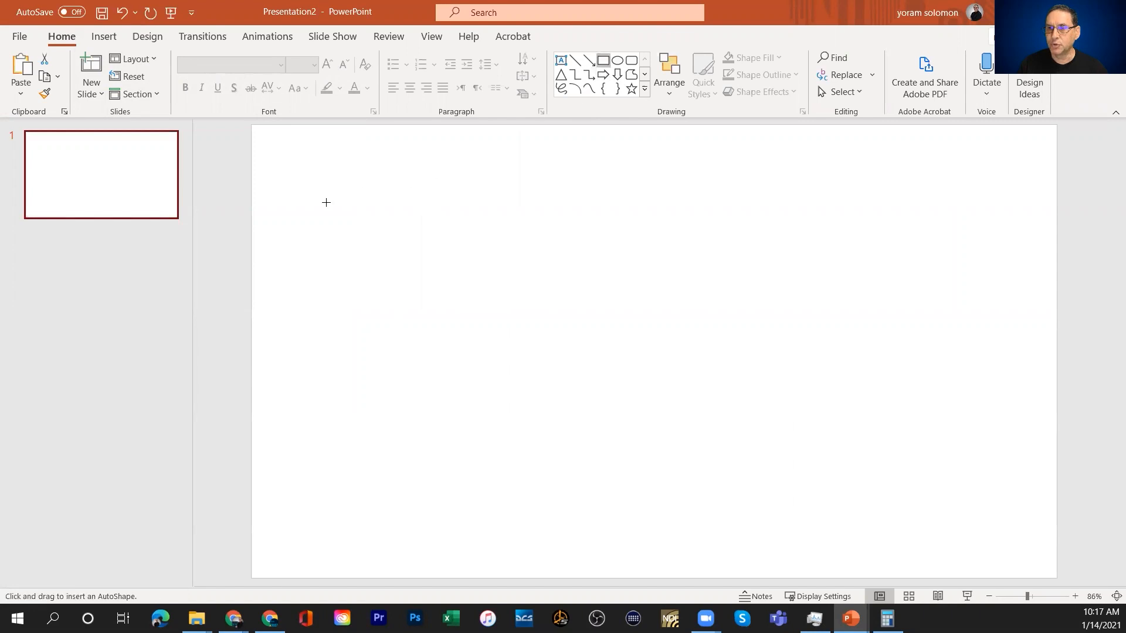
pyautogui.moveTo(292, 215); pyautogui.dragTo(645, 378)
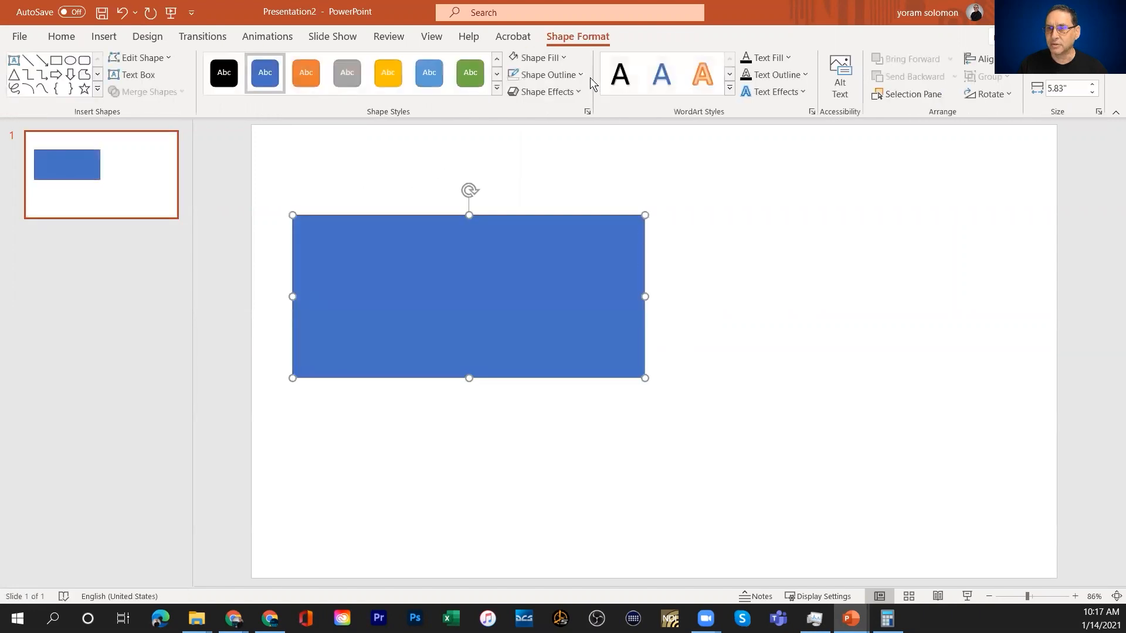
# Draw a second rectangle about 3.2 inches wide near the slide's right edge and shift the larger one toward the upper-left corner.
pyautogui.click(56, 60)
pyautogui.moveTo(696, 217); pyautogui.dragTo(890, 369)
pyautogui.moveTo(824, 325); pyautogui.dragTo(974, 334)
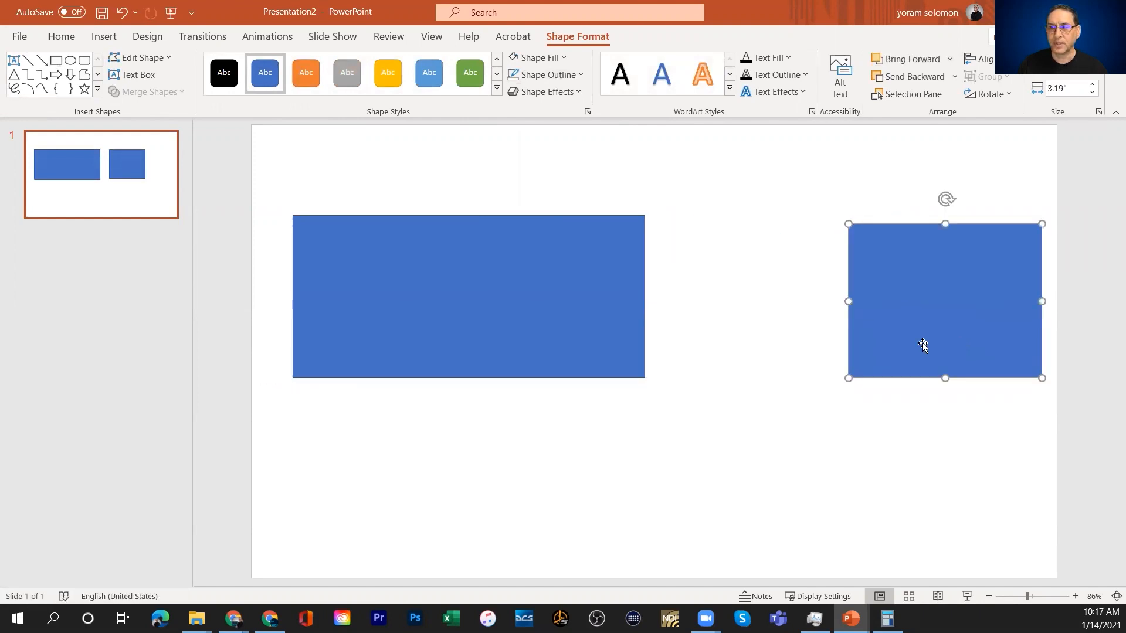
pyautogui.click(585, 330)
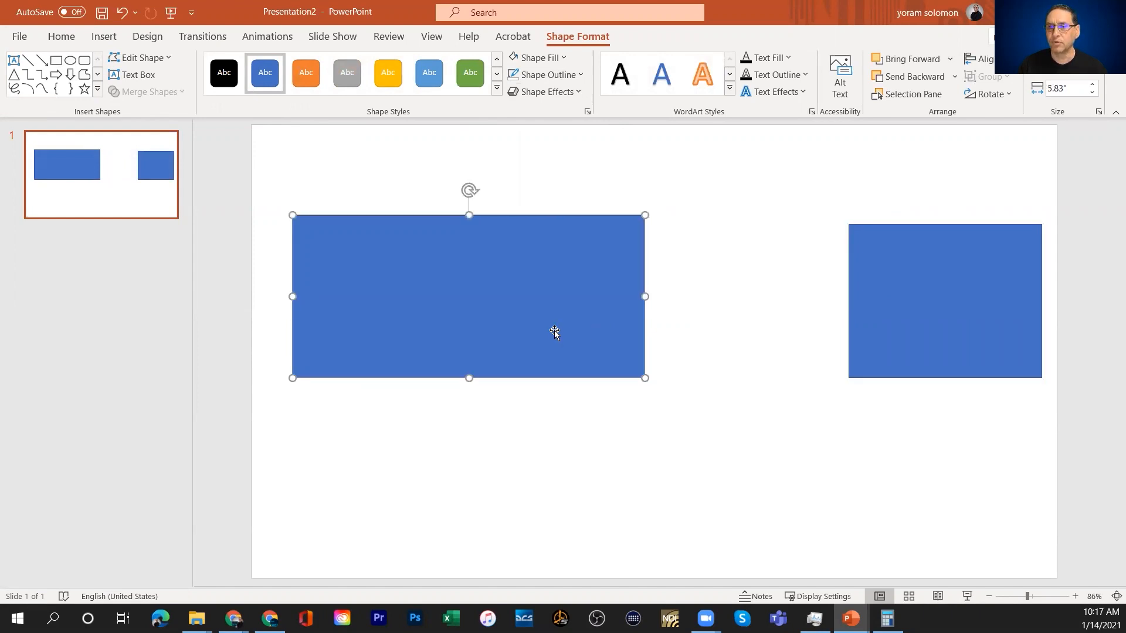
pyautogui.moveTo(554, 332); pyautogui.dragTo(531, 319)
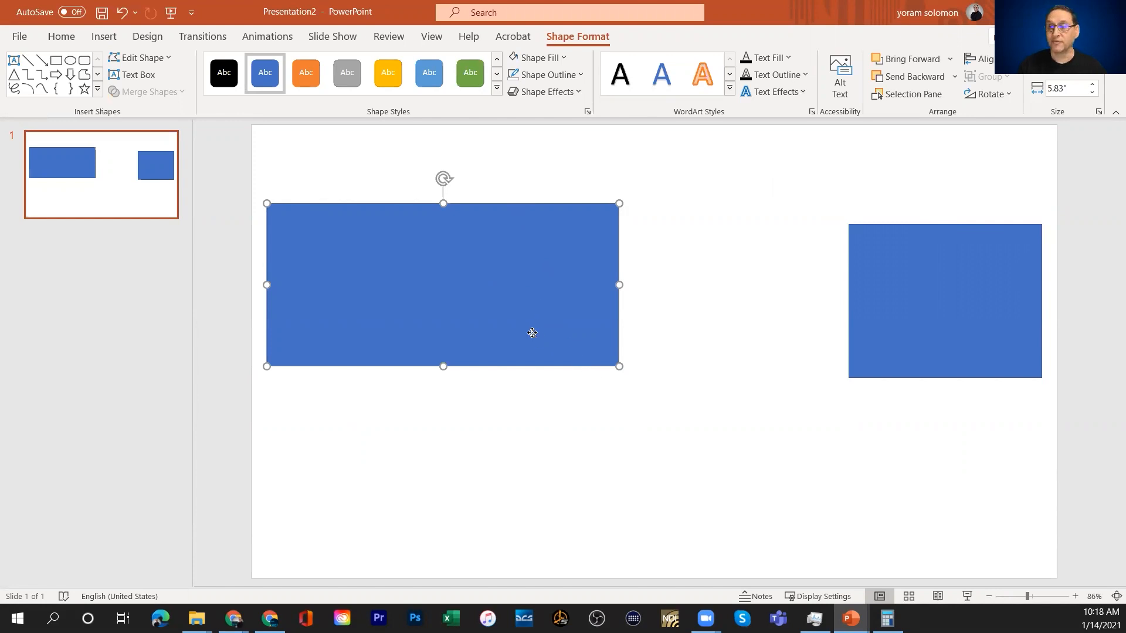
# Set the larger rectangle's width to 16 inches.
pyautogui.click(1063, 88)
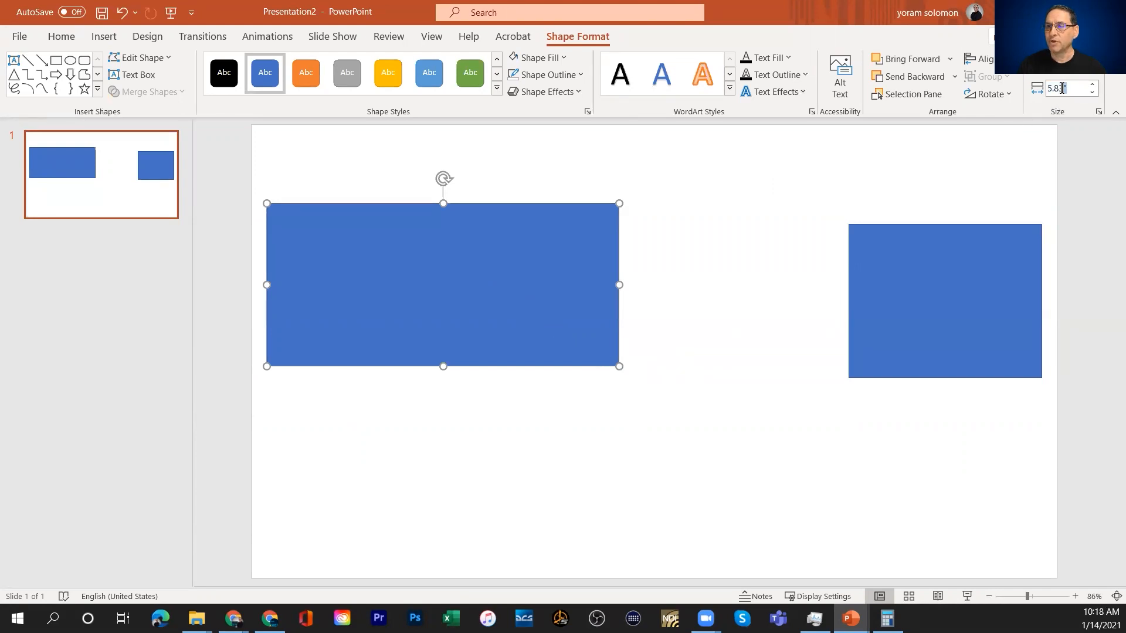
pyautogui.moveTo(1052, 87); pyautogui.dragTo(1052, 86)
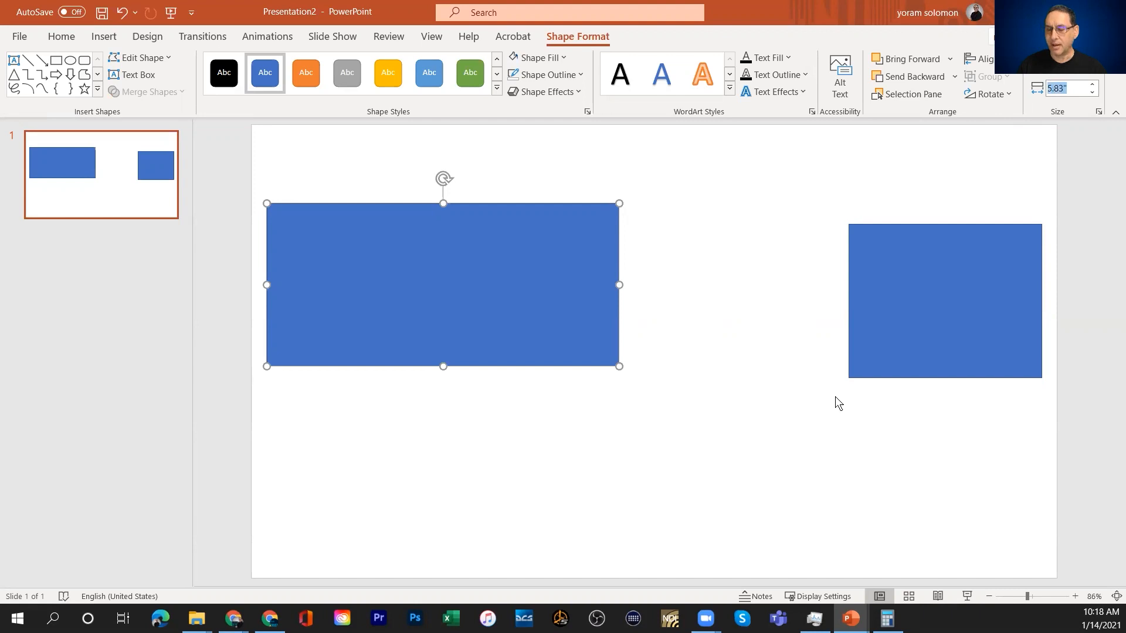
pyautogui.write('6')
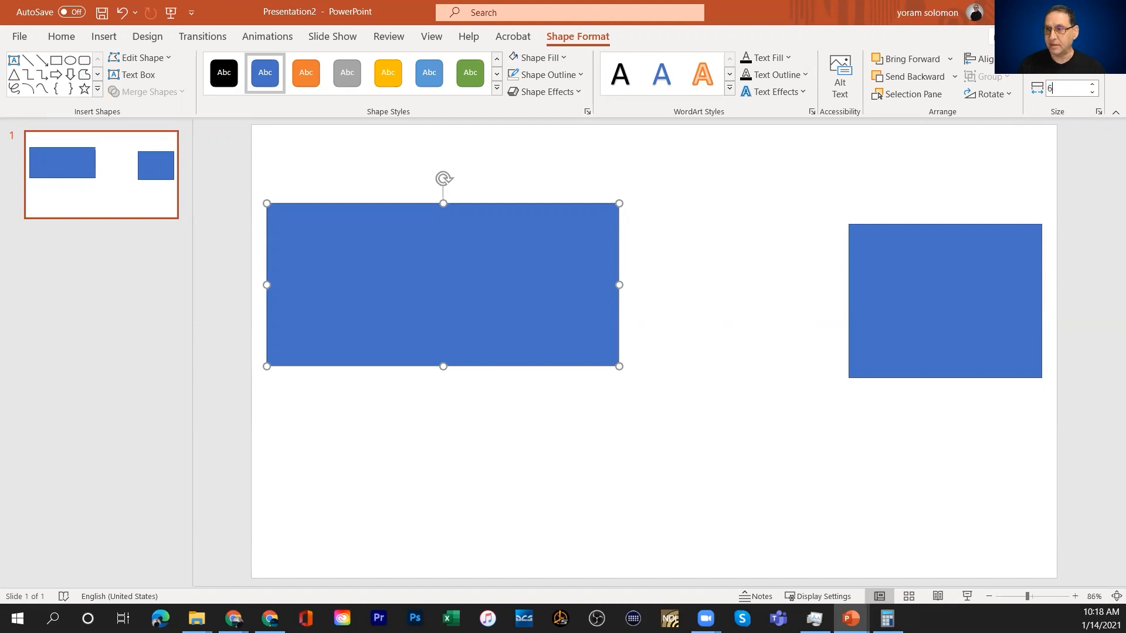
pyautogui.press('BackSpace')
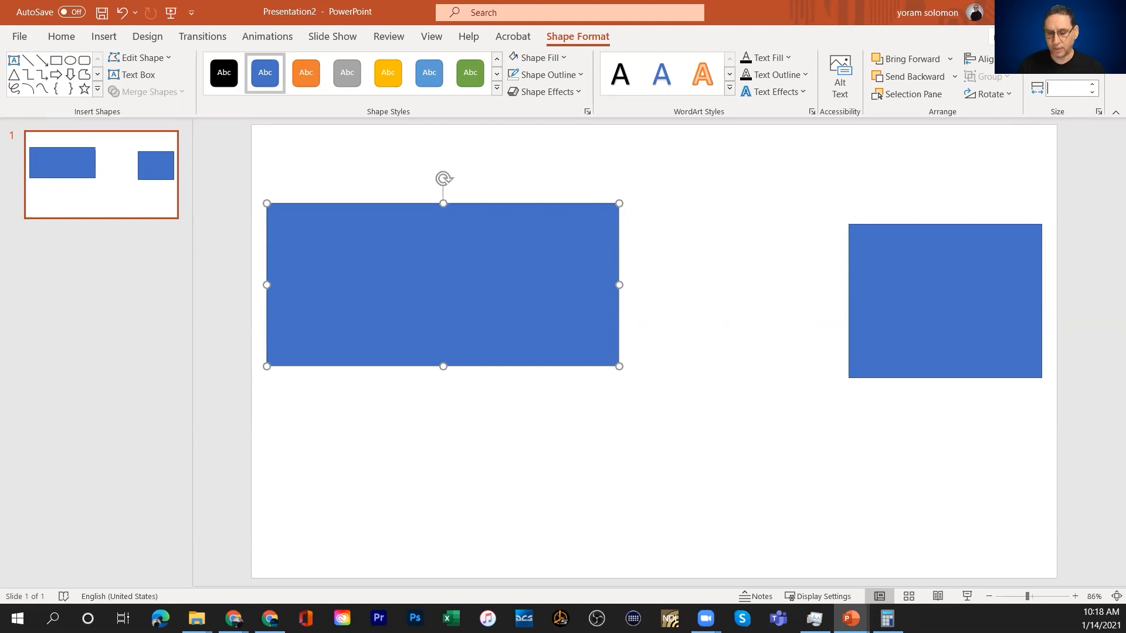
pyautogui.write('1')
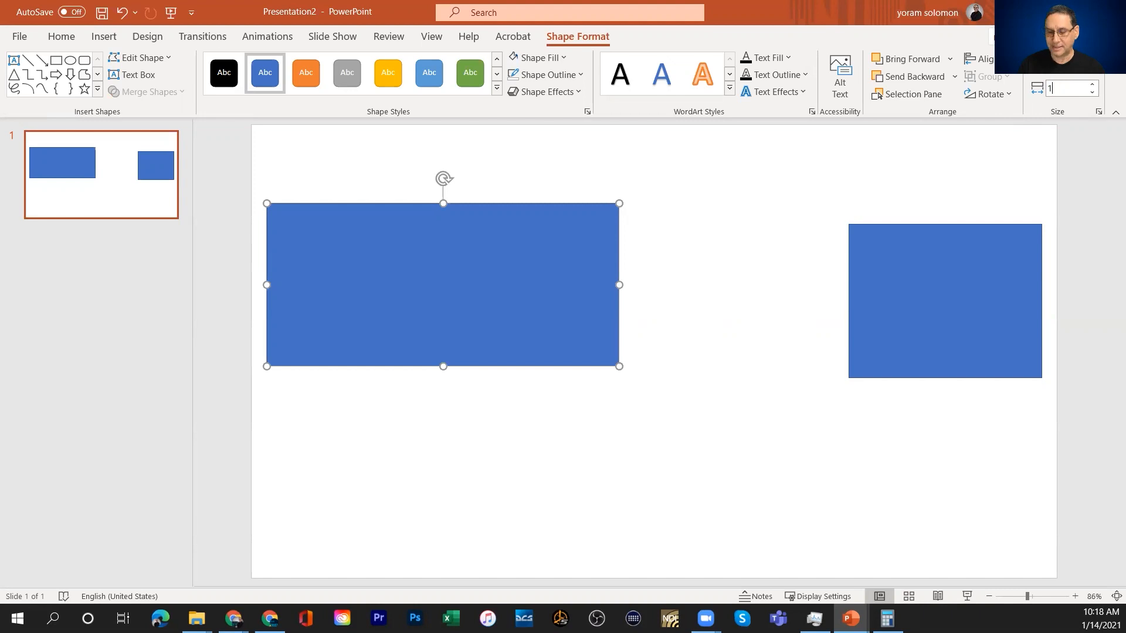
pyautogui.write('6')
pyautogui.press('Return')
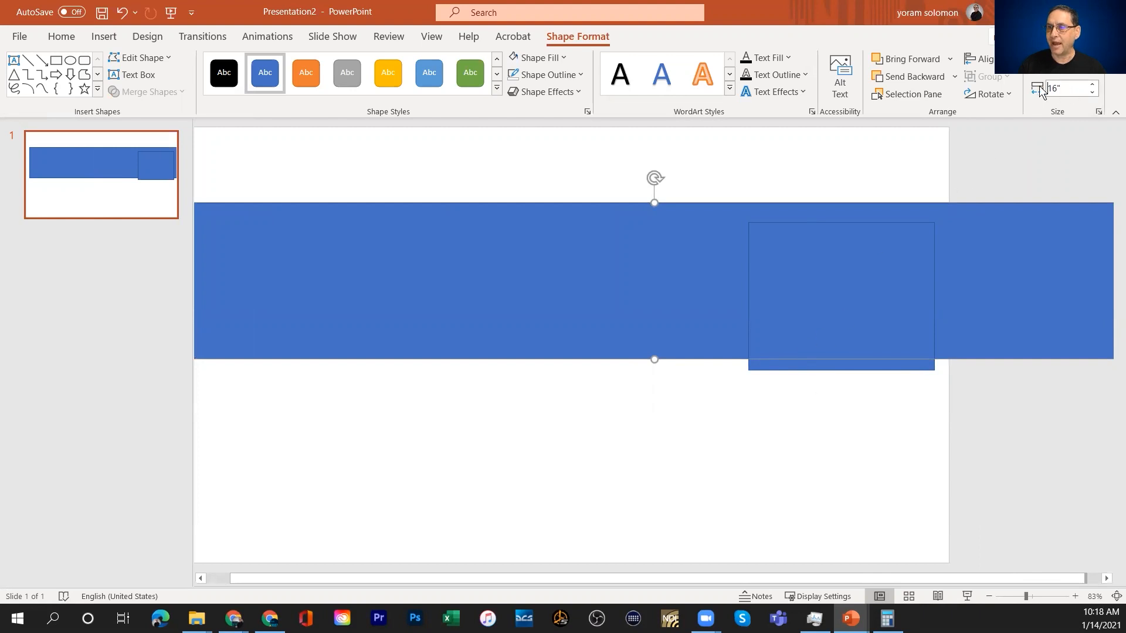
# Set the larger rectangle's width to 8 inches and its height to 4.5 inches.
pyautogui.click(1063, 84)
pyautogui.write('8')
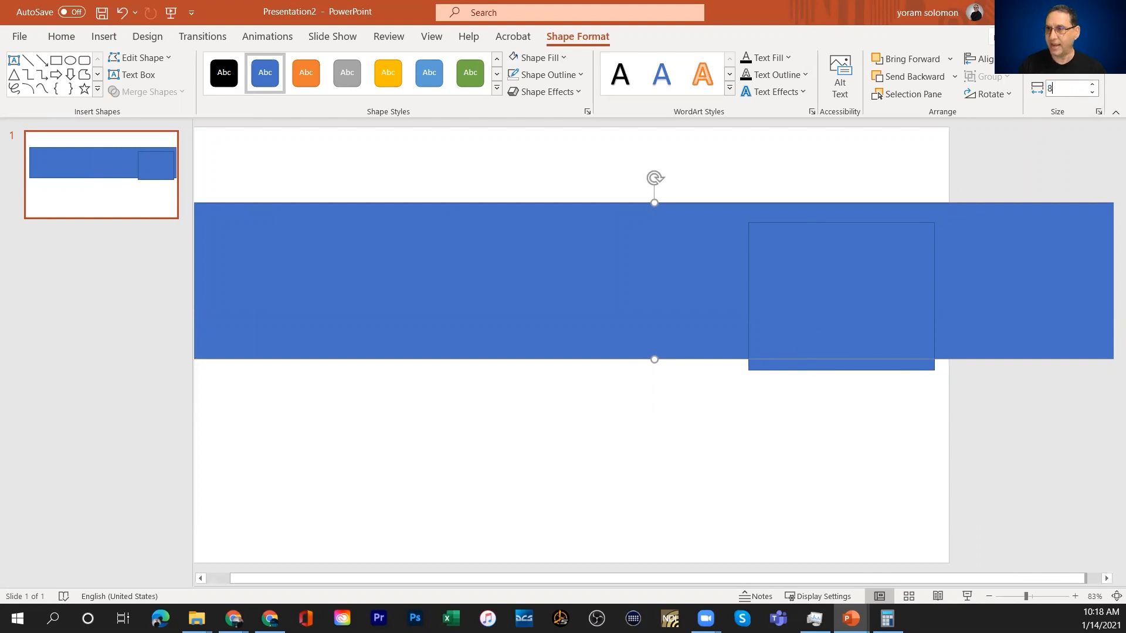
pyautogui.press('Return')
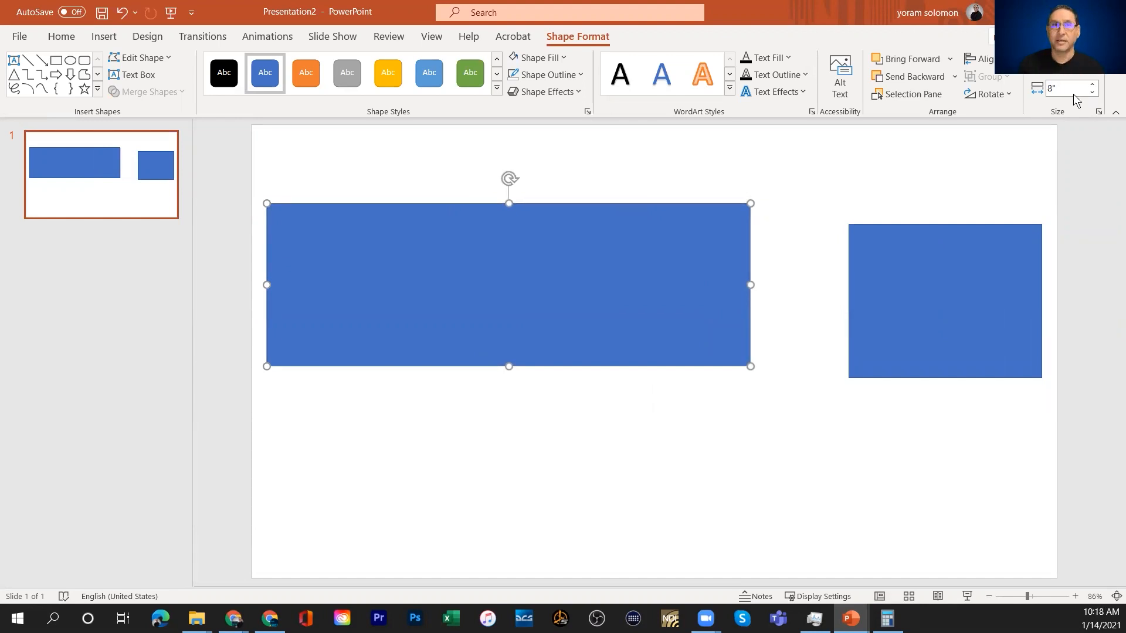
pyautogui.write('4.5')
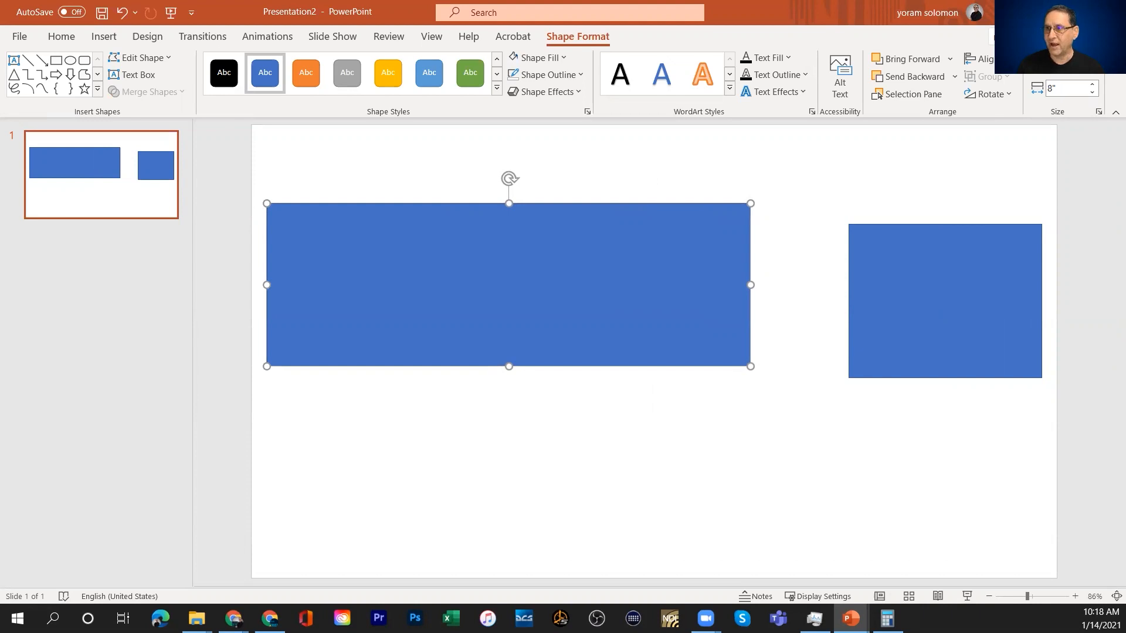
pyautogui.press('Return')
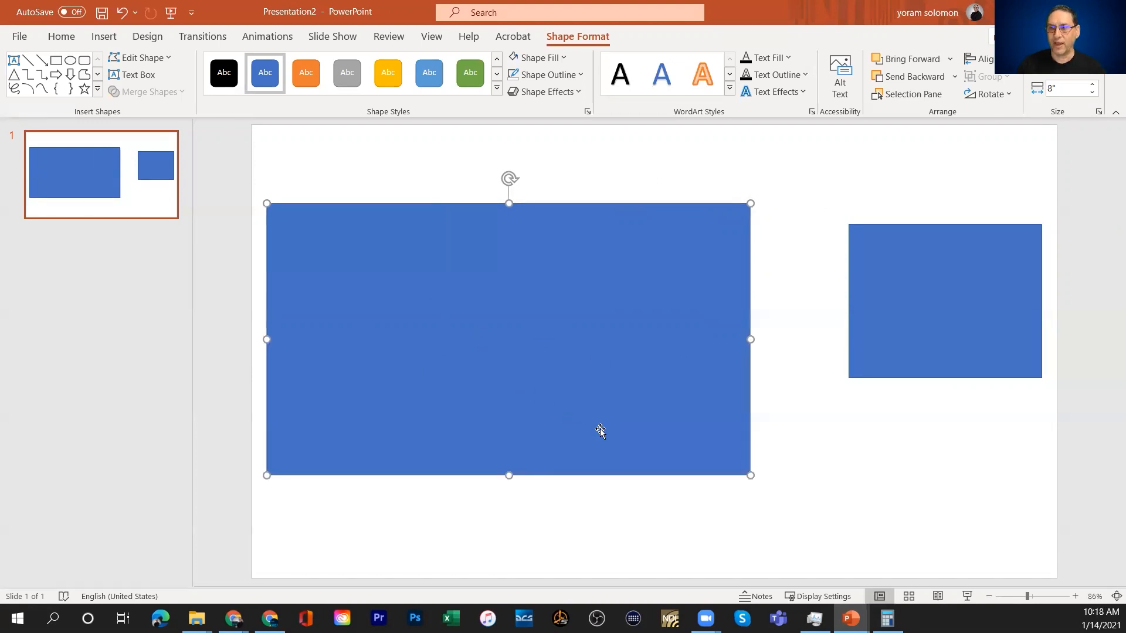
# Move the larger rectangle up near the slide's top-left corner and enlarge it proportionally to about 8.6 inches wide.
pyautogui.moveTo(601, 432); pyautogui.dragTo(595, 373)
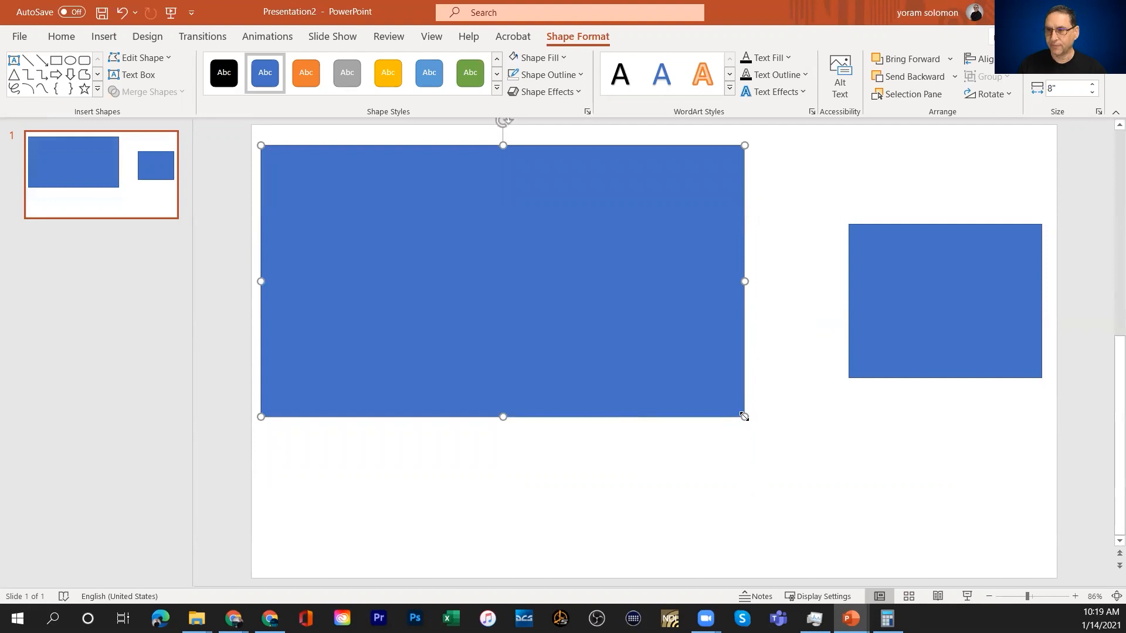
pyautogui.moveTo(744, 417); pyautogui.dragTo(777, 436)
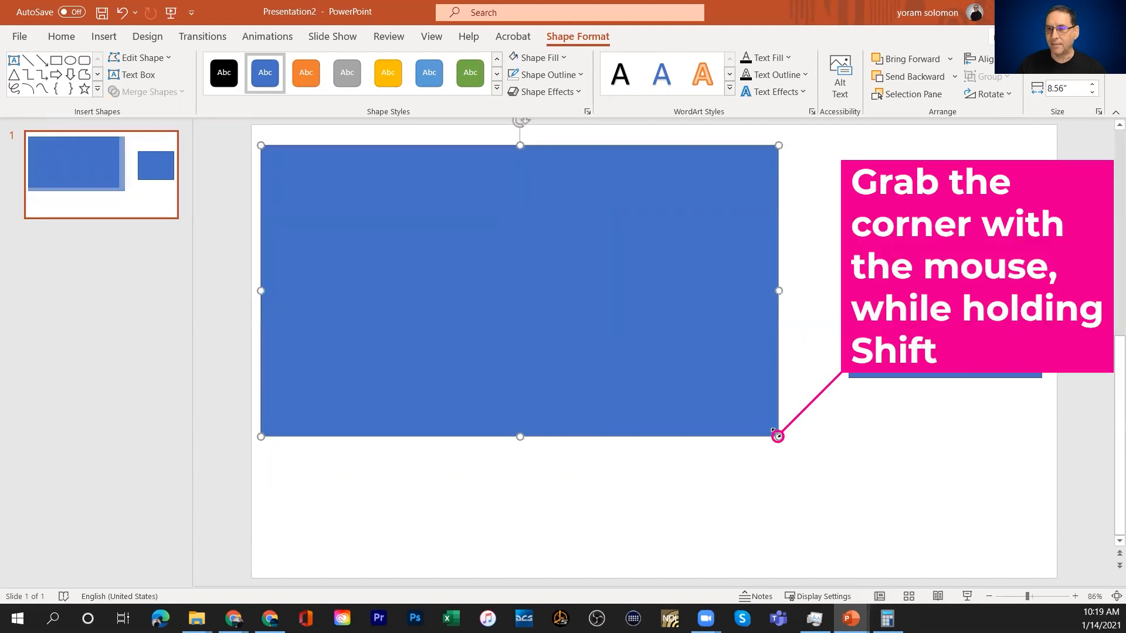
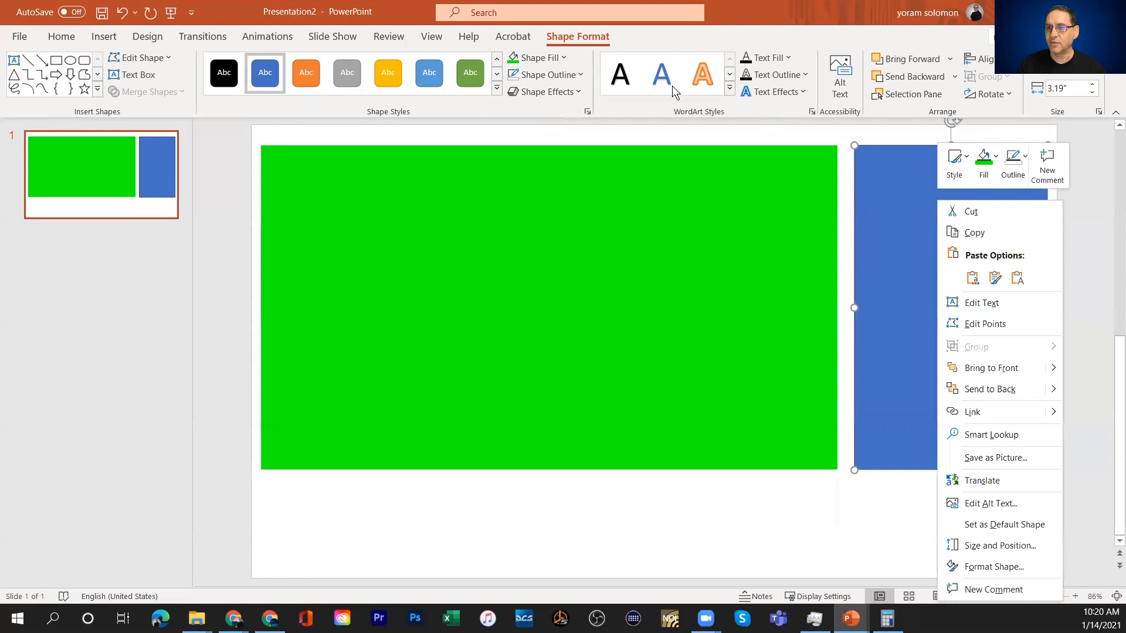
# Remove the outline of the narrow blue rectangle and fill it with the same green as the large rectangle.
pyautogui.click(513, 81)
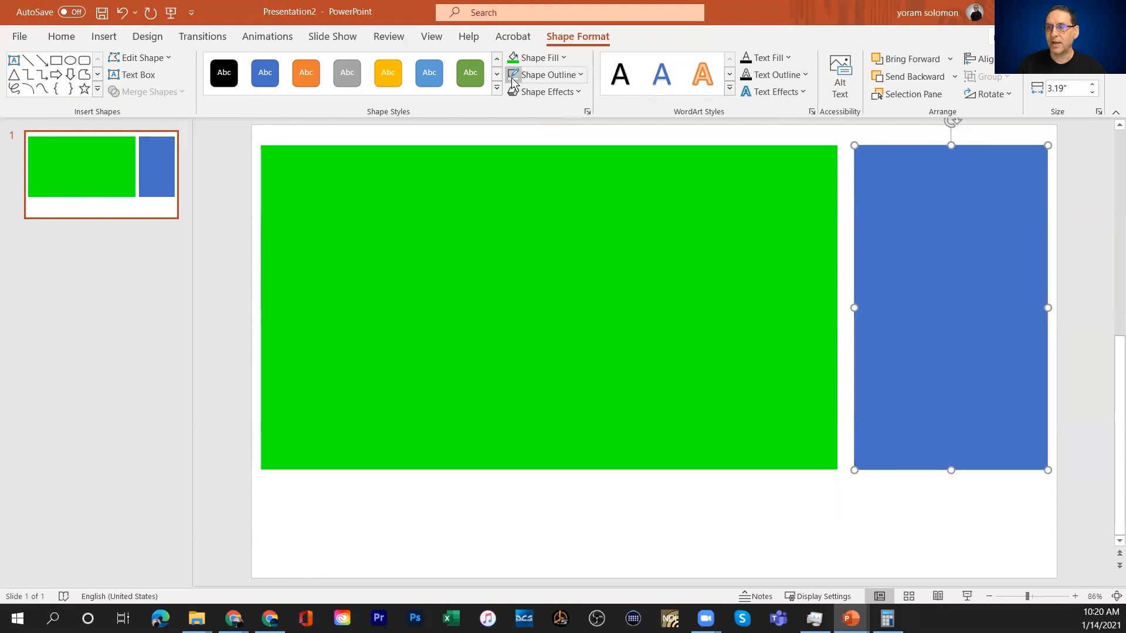
pyautogui.click(541, 75)
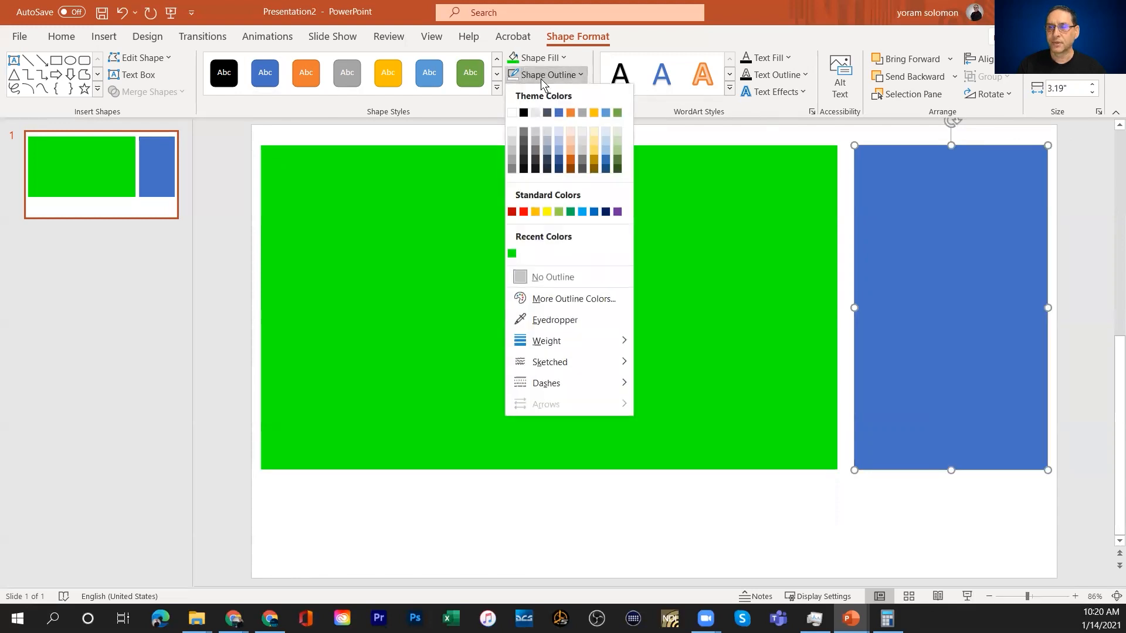
pyautogui.click(543, 276)
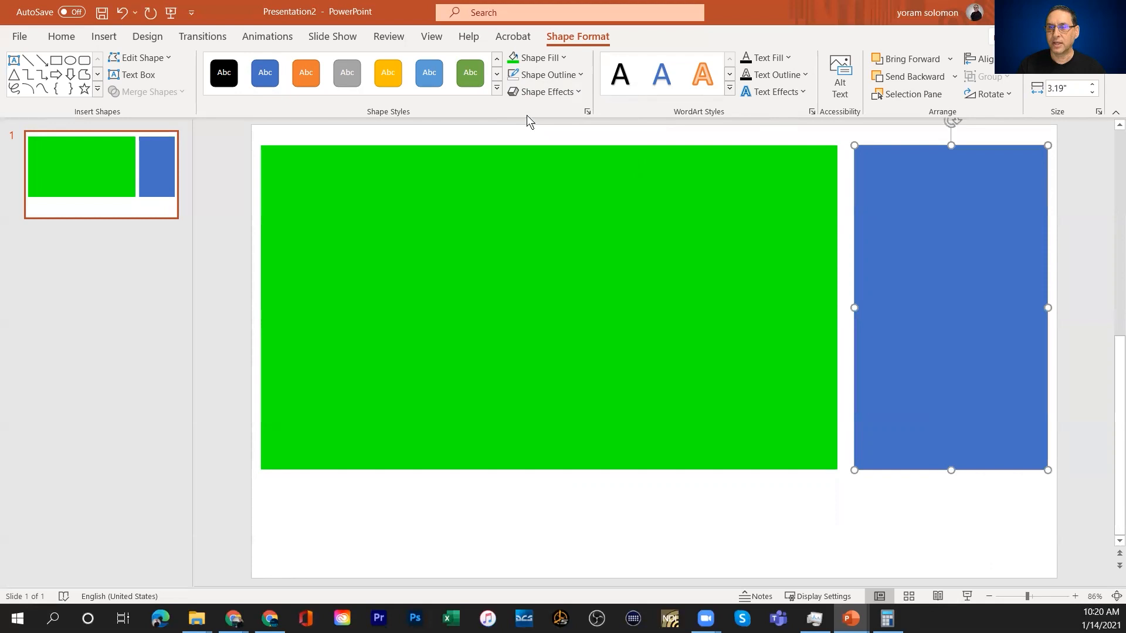
pyautogui.click(512, 57)
pyautogui.click(795, 530)
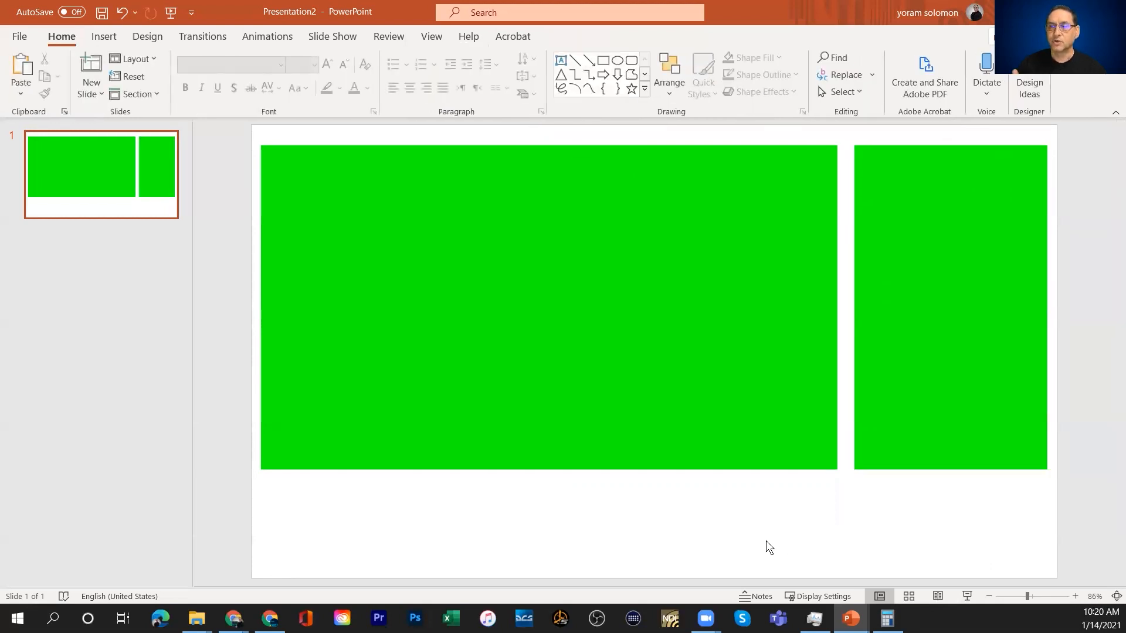
# Give the slide background a solid fill in a custom blue with RGB values 0, 0, 255.
pyautogui.rightClick(661, 505)
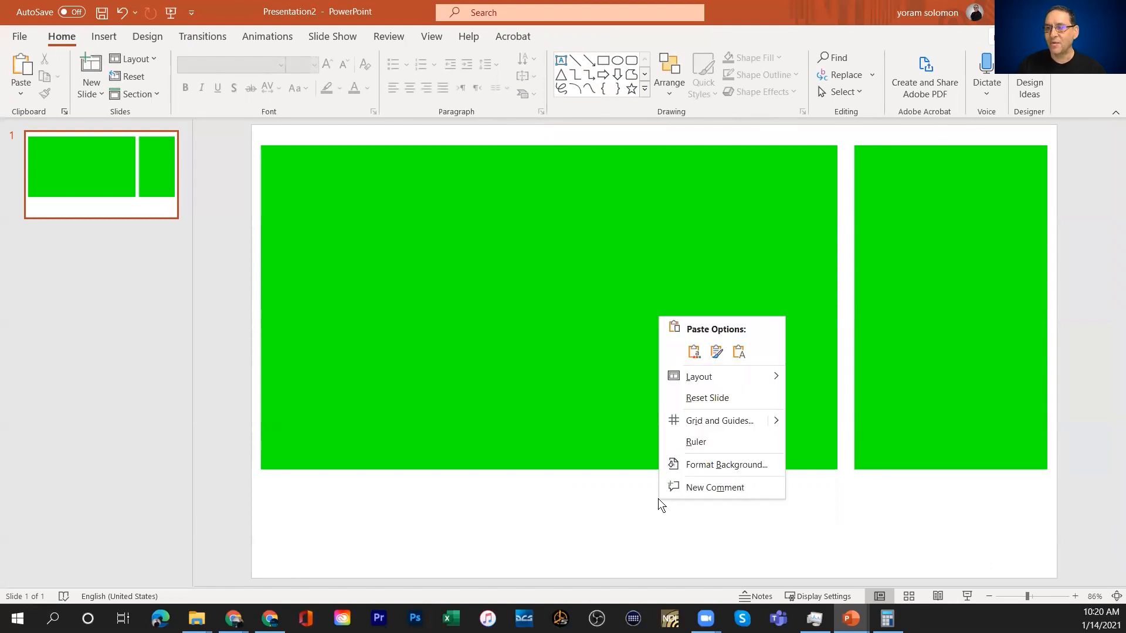
pyautogui.rightClick(610, 528)
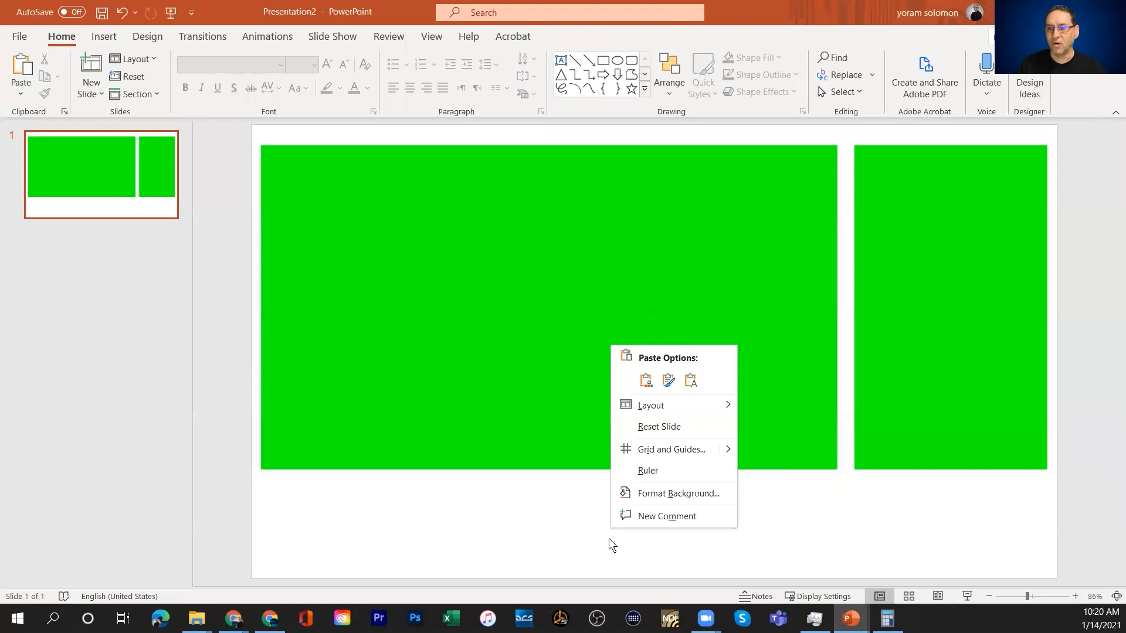
pyautogui.click(662, 494)
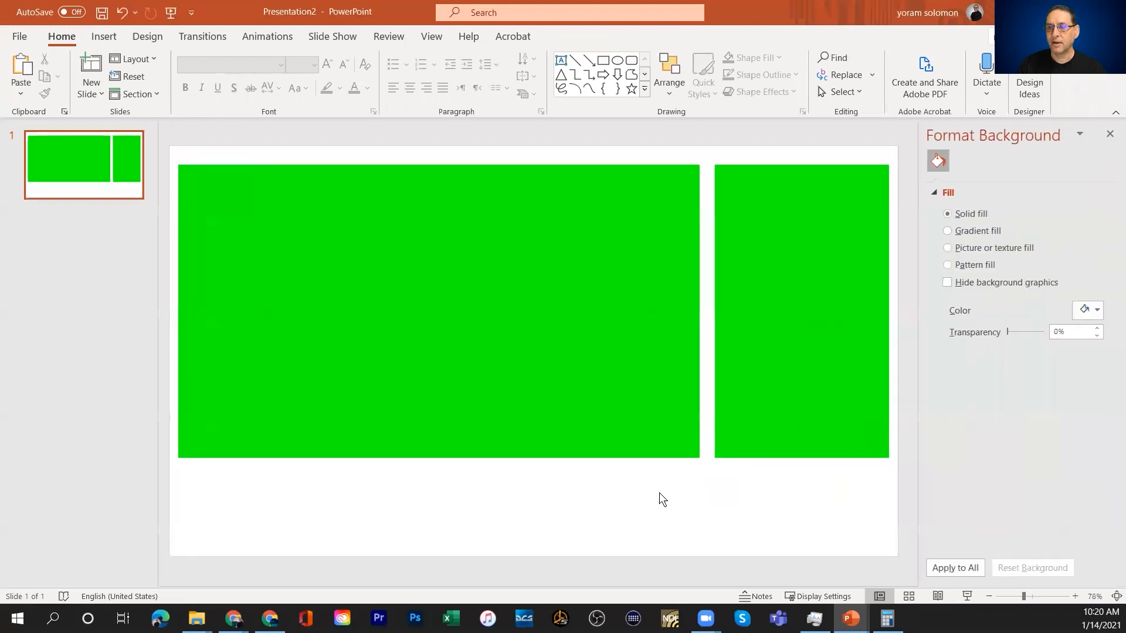
pyautogui.click(1093, 311)
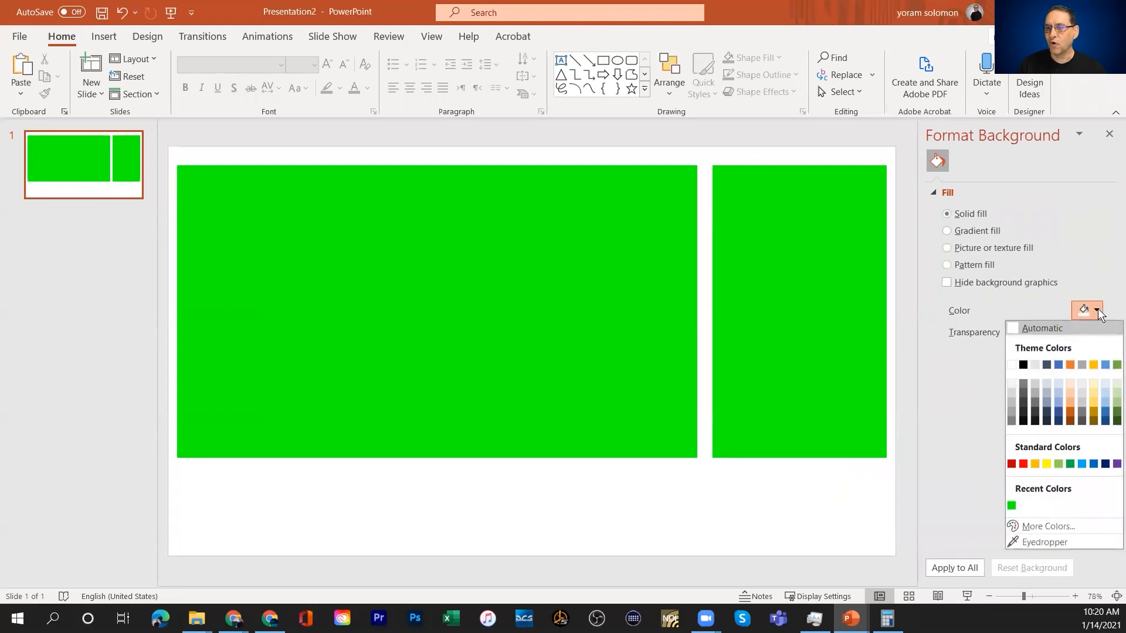
pyautogui.click(1050, 525)
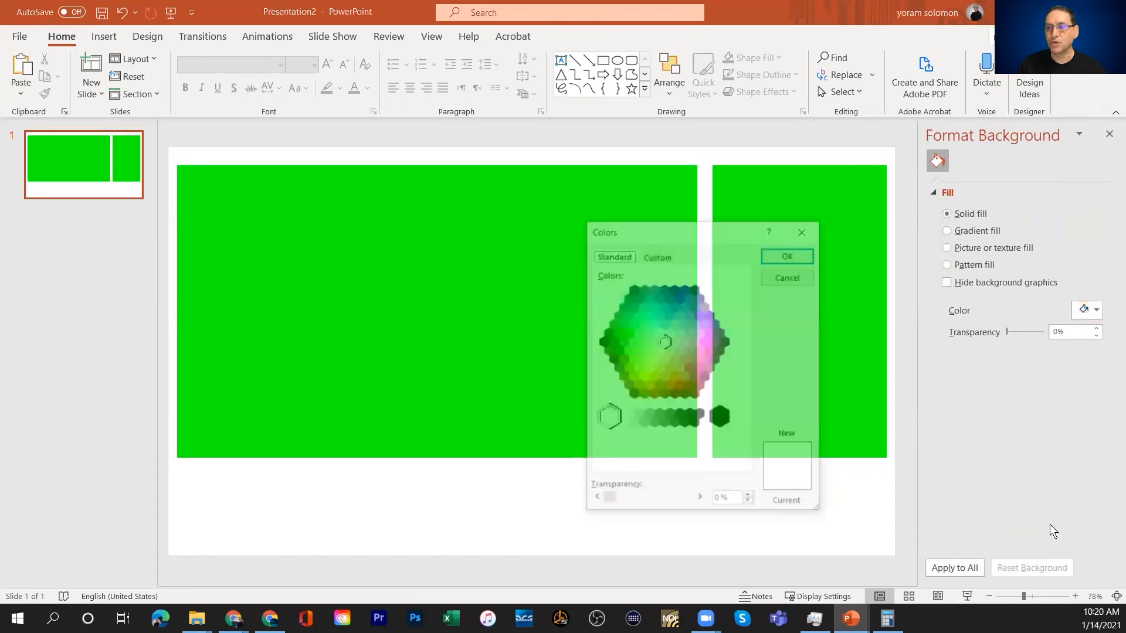
pyautogui.click(662, 256)
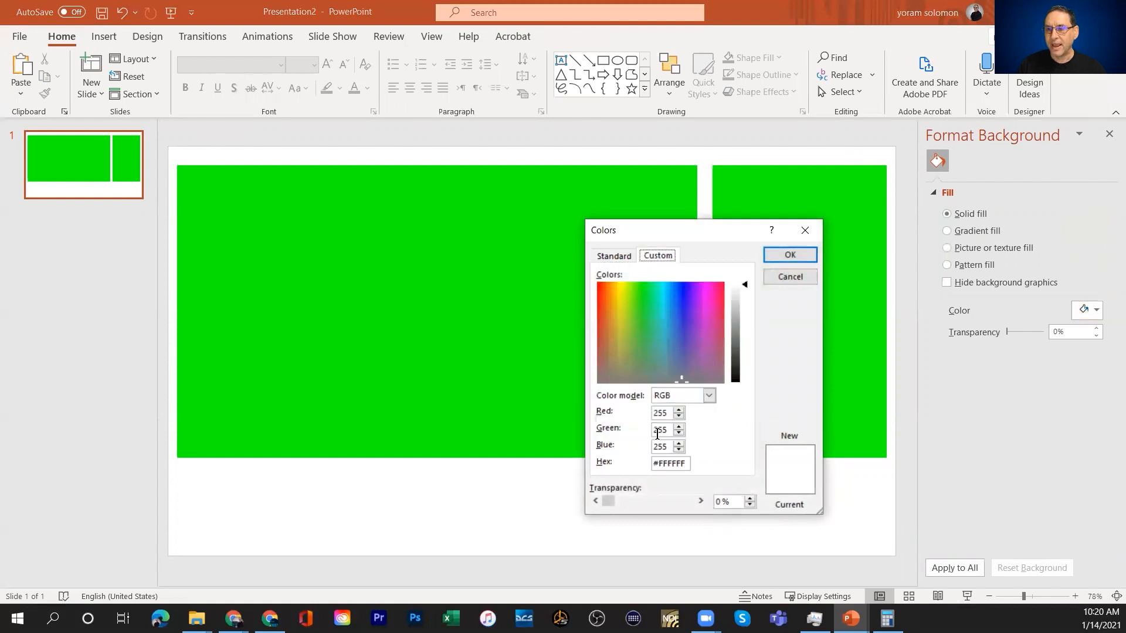
pyautogui.doubleClick(660, 412)
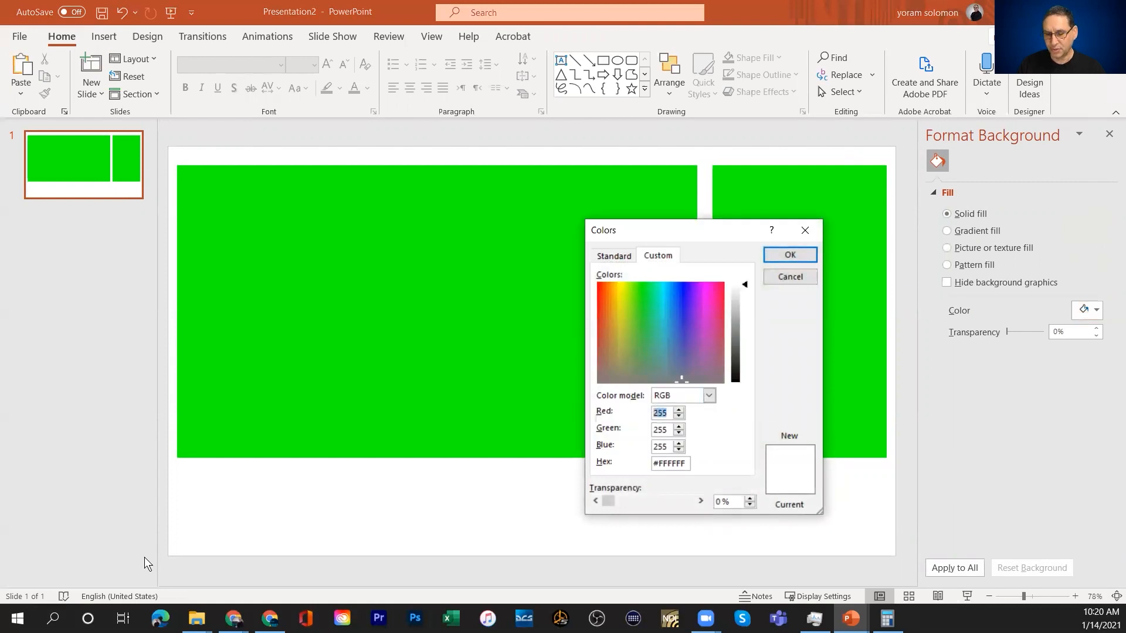
pyautogui.write('0')
pyautogui.press('Tab')
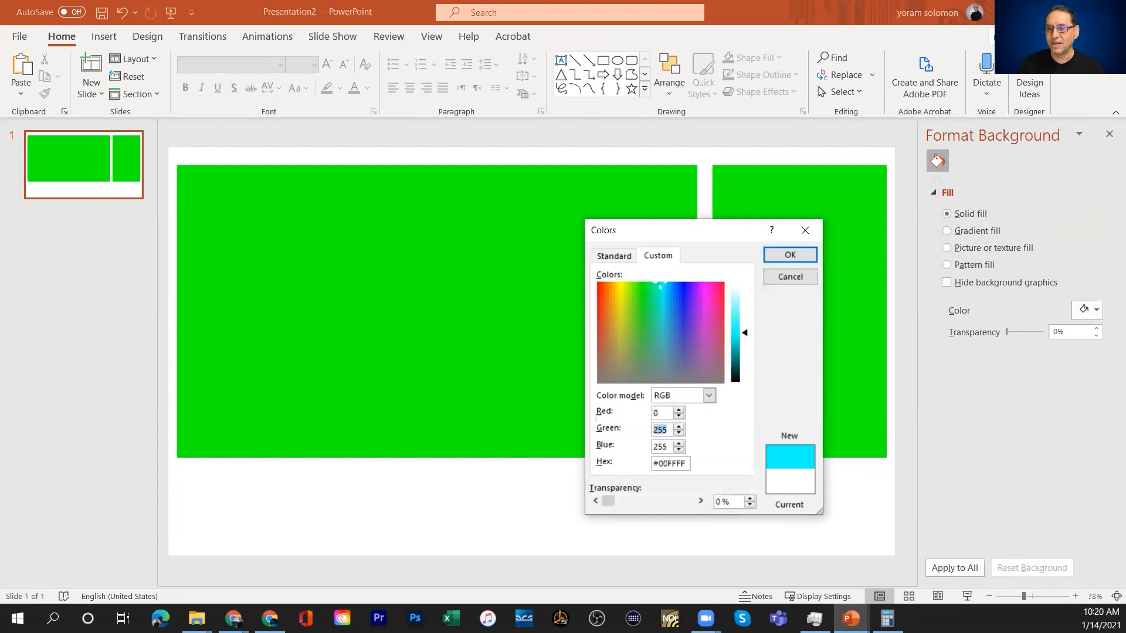
pyautogui.write('0')
pyautogui.press('Tab')
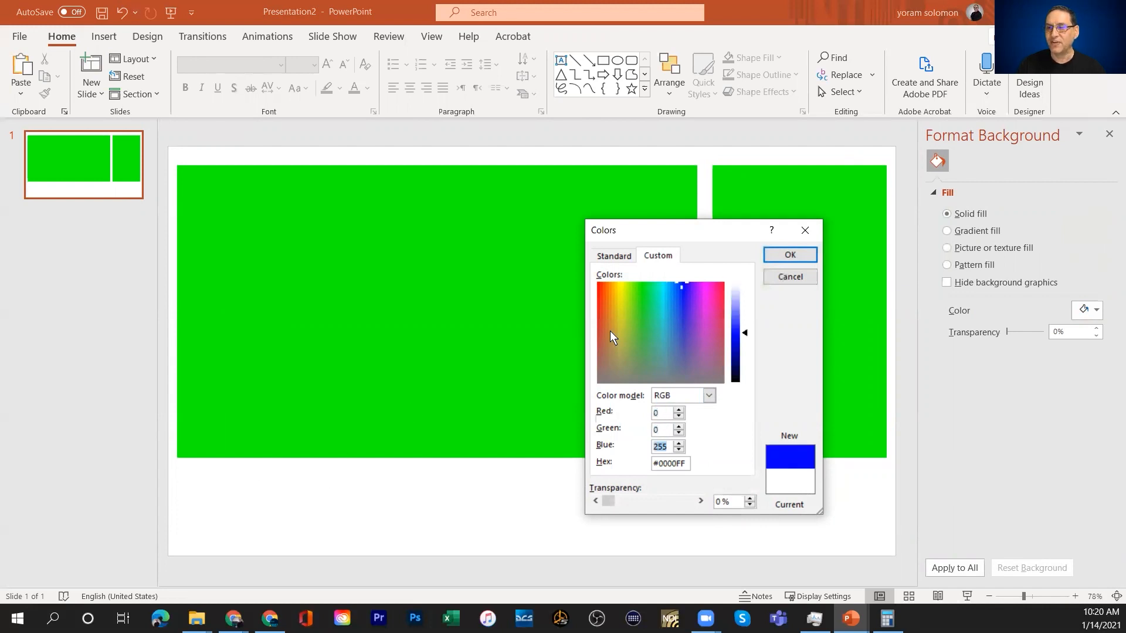
pyautogui.click(774, 254)
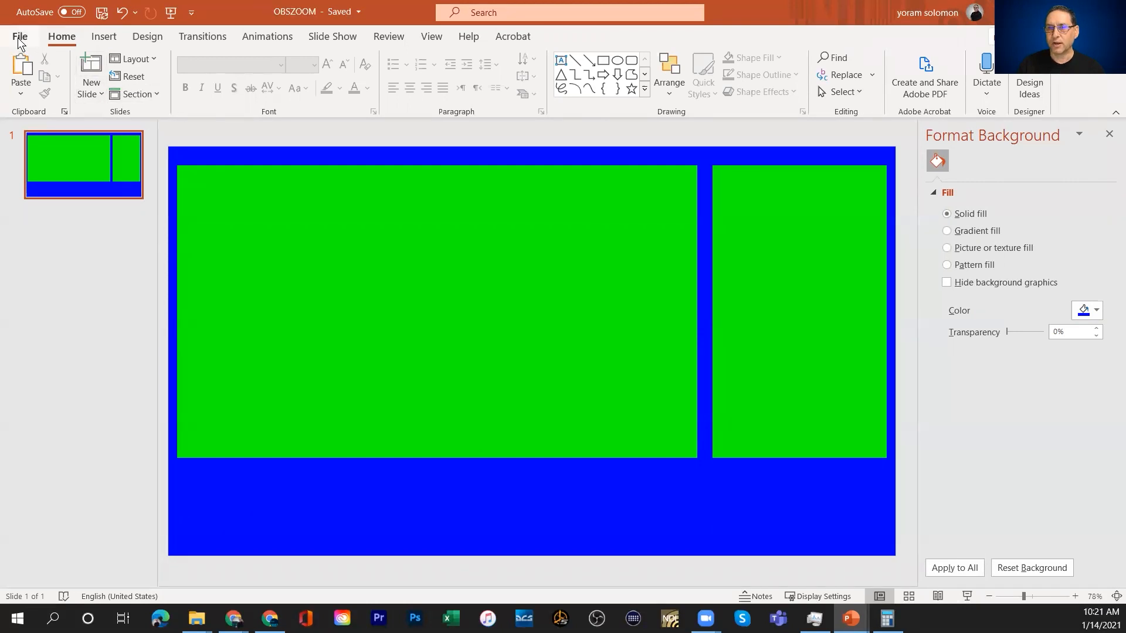
# Choose PNG as the save format and create a folder named OBSZOOM in the OneDrive Videos folder, leaving without saving over the presentation.
pyautogui.click(19, 37)
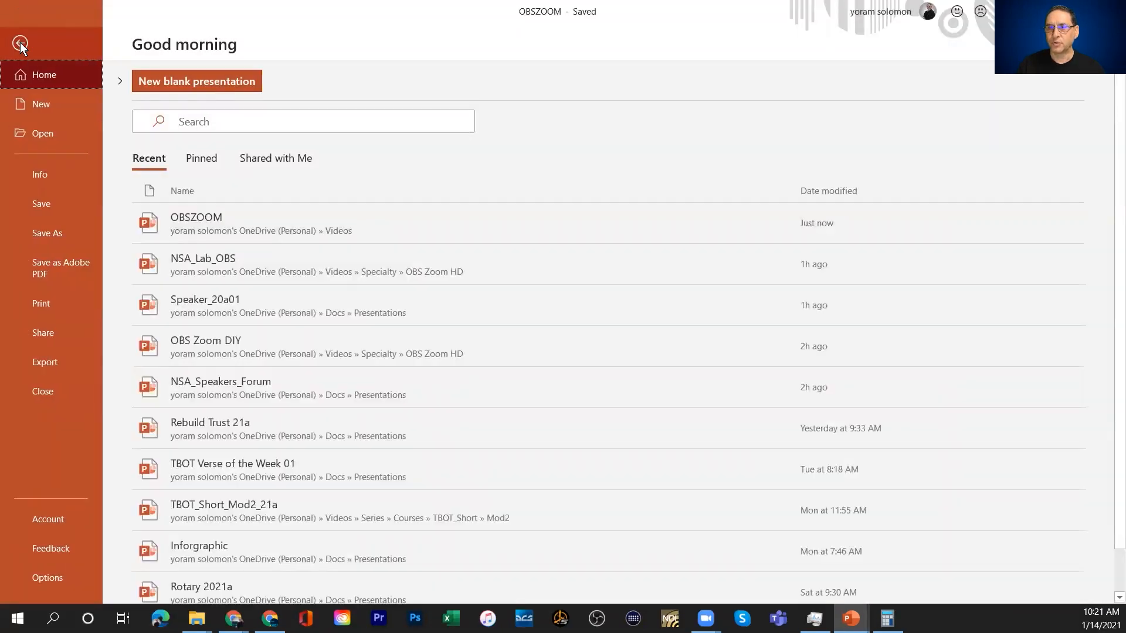
pyautogui.click(50, 233)
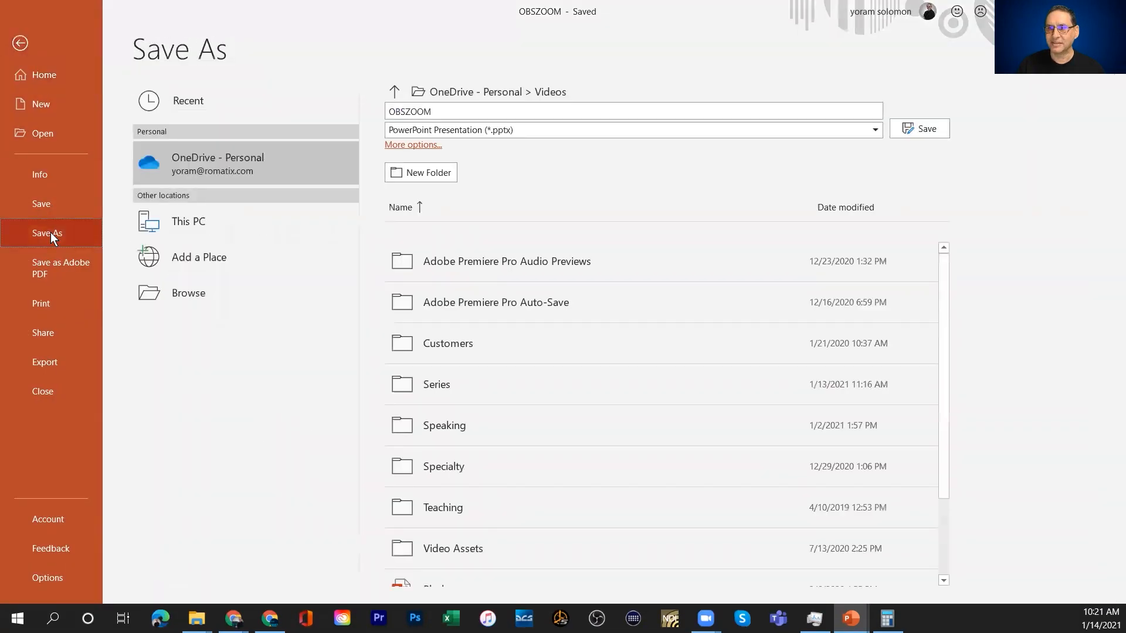
pyautogui.click(511, 130)
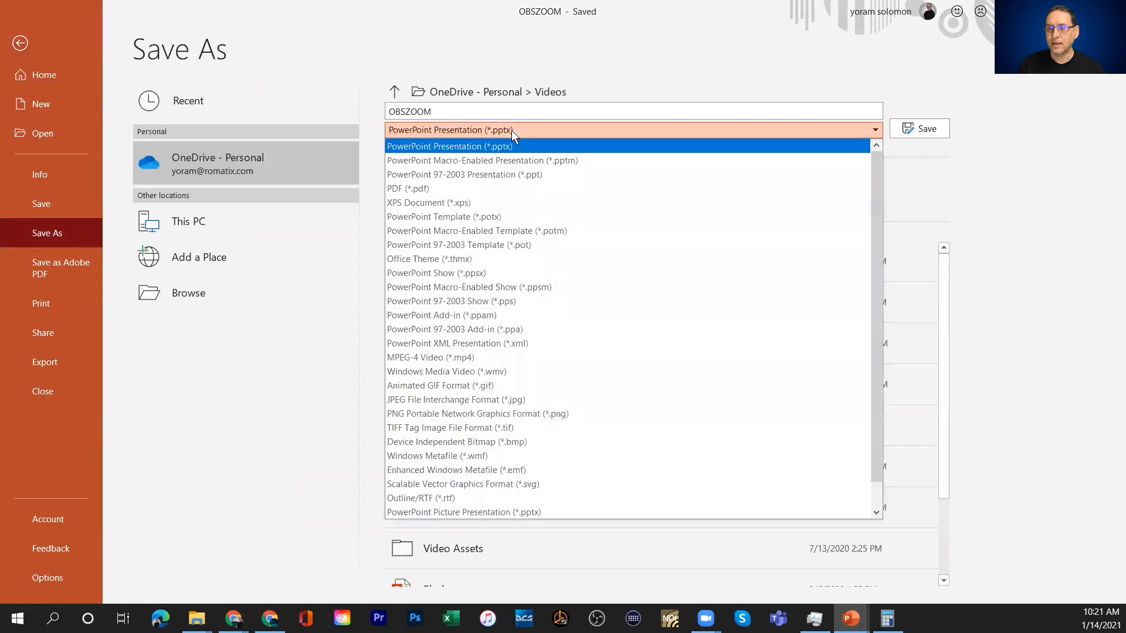
pyautogui.click(530, 413)
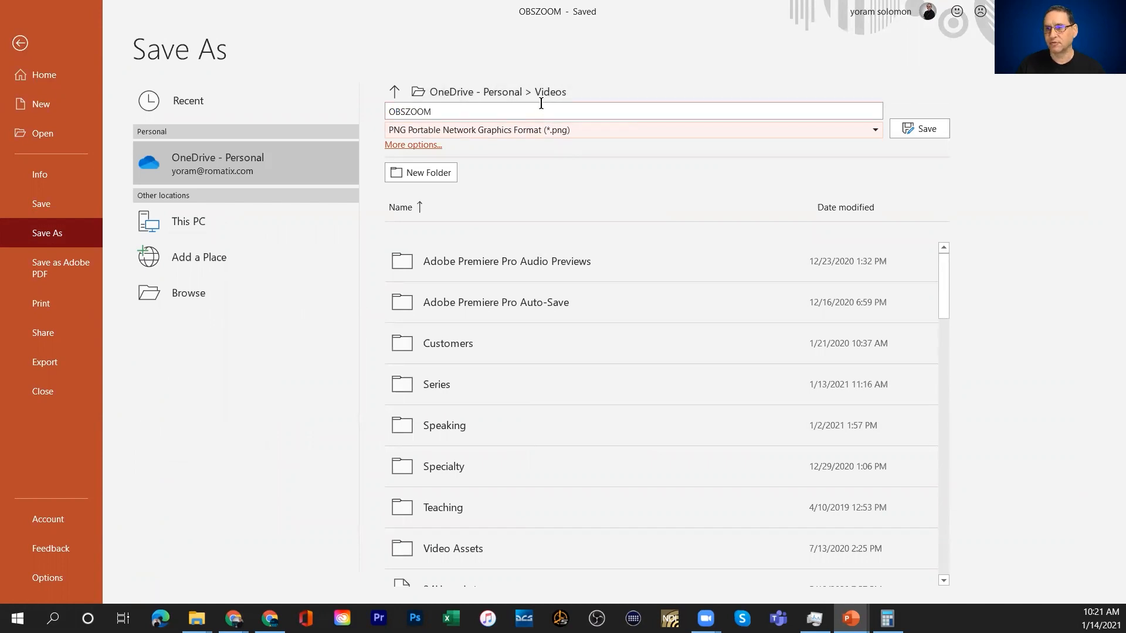
pyautogui.click(430, 174)
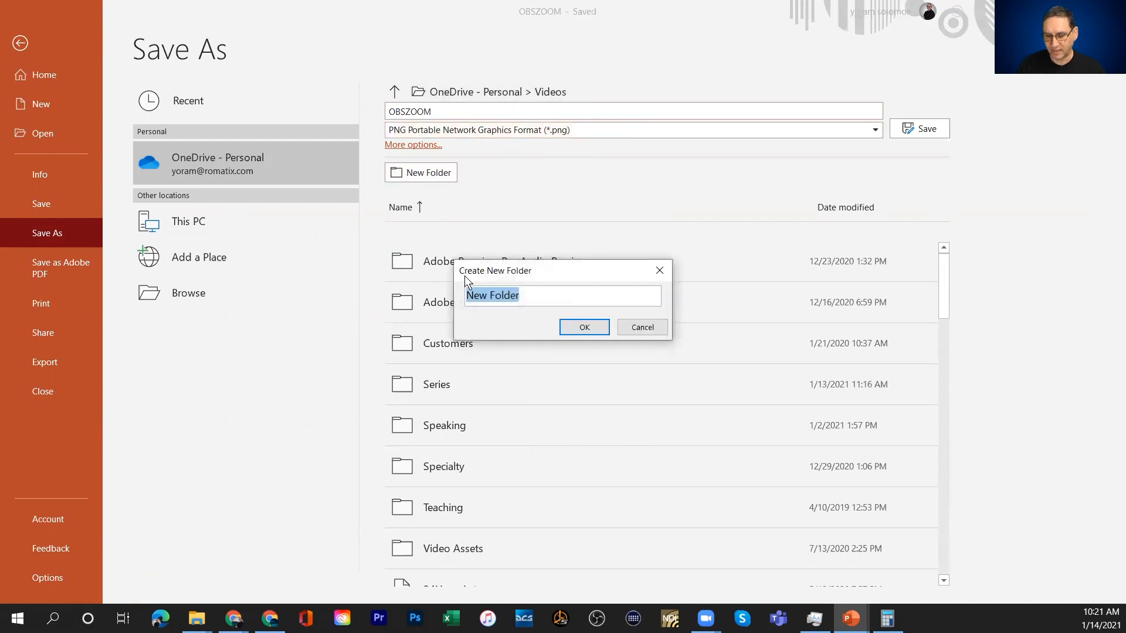
pyautogui.write('OBSZOOM')
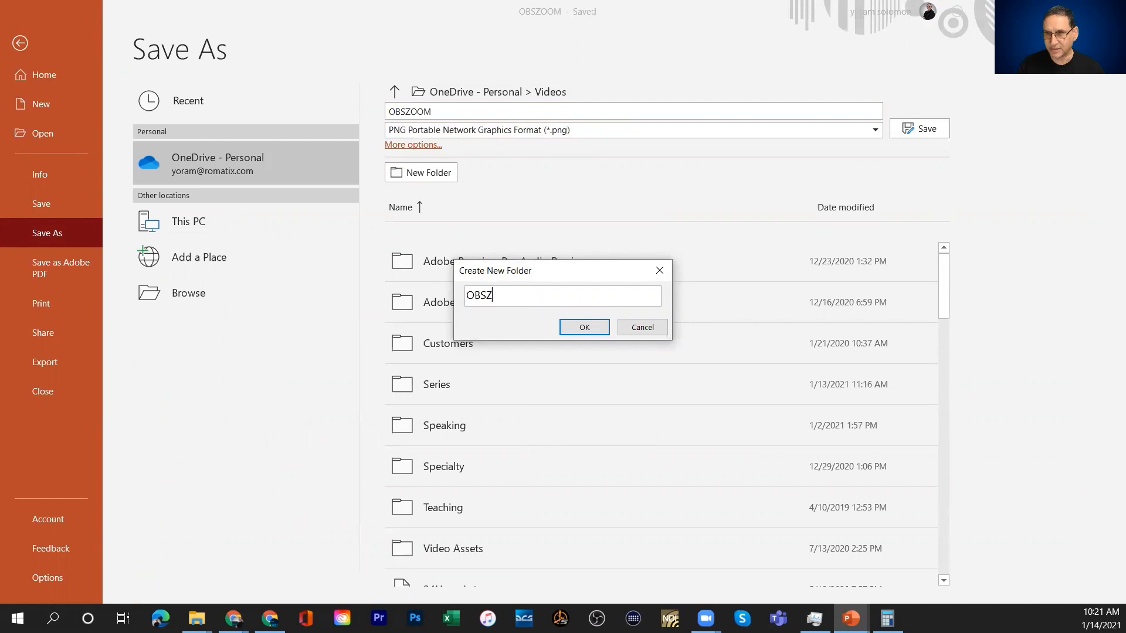
pyautogui.click(584, 327)
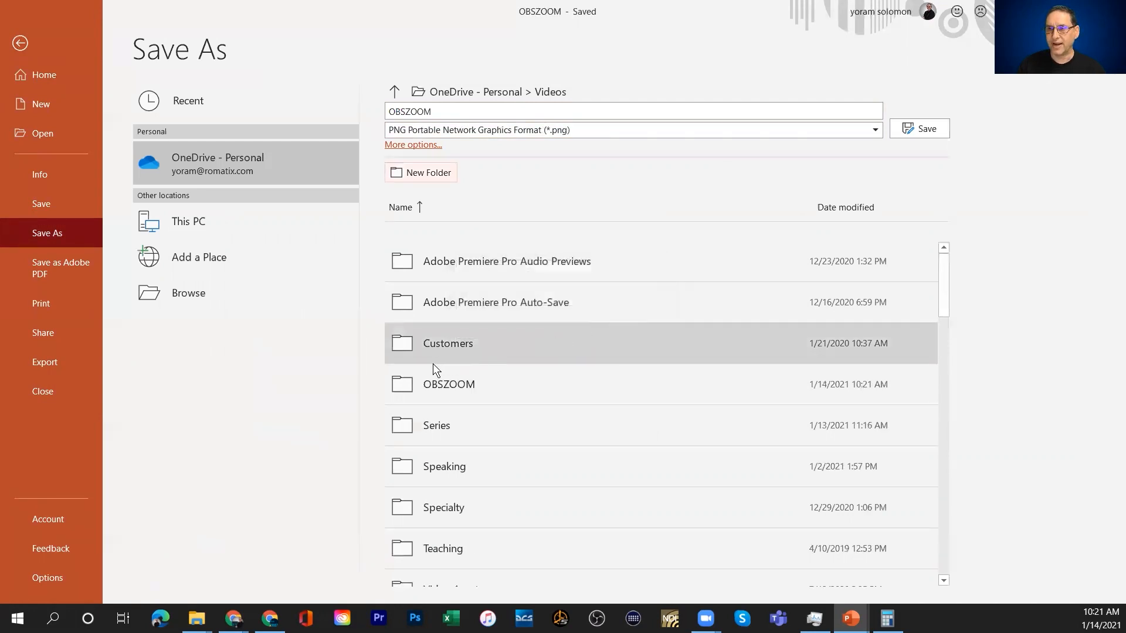
pyautogui.click(20, 44)
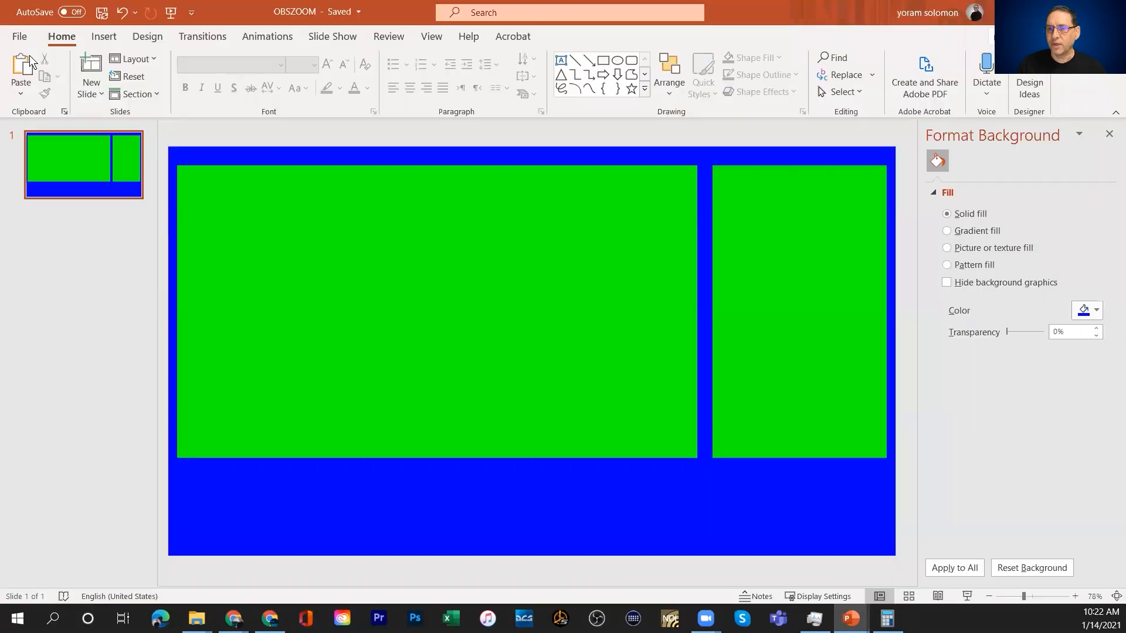
# Add a second blank slide and insert a text box with the presenter's first name in capitals, narrowing the box around the text.
pyautogui.click(91, 66)
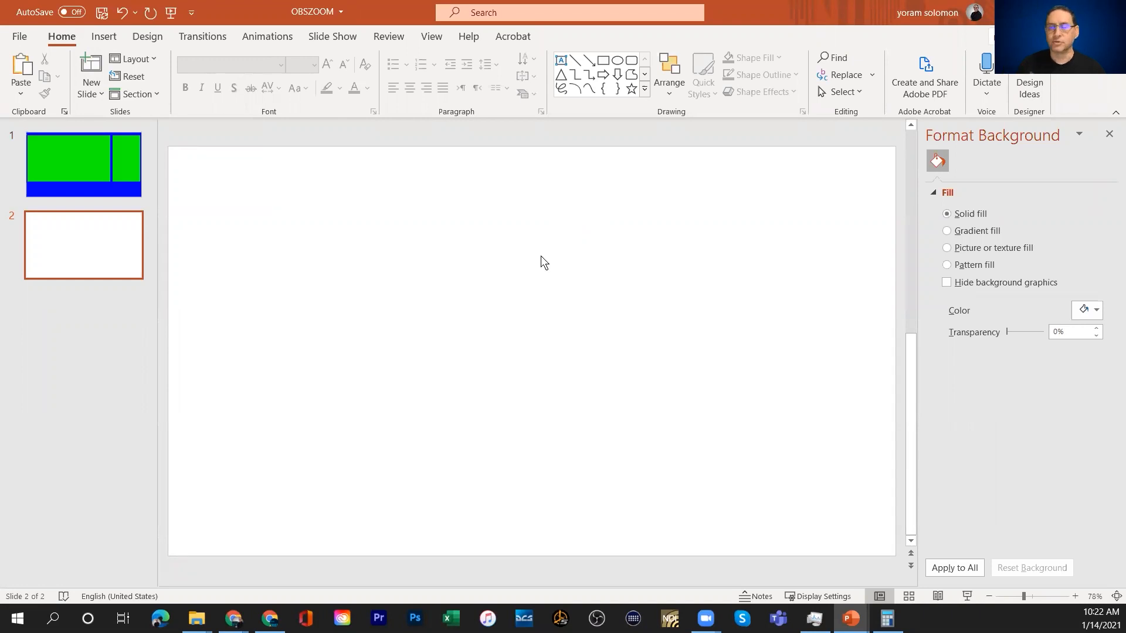
pyautogui.click(560, 61)
pyautogui.moveTo(347, 299); pyautogui.dragTo(547, 381)
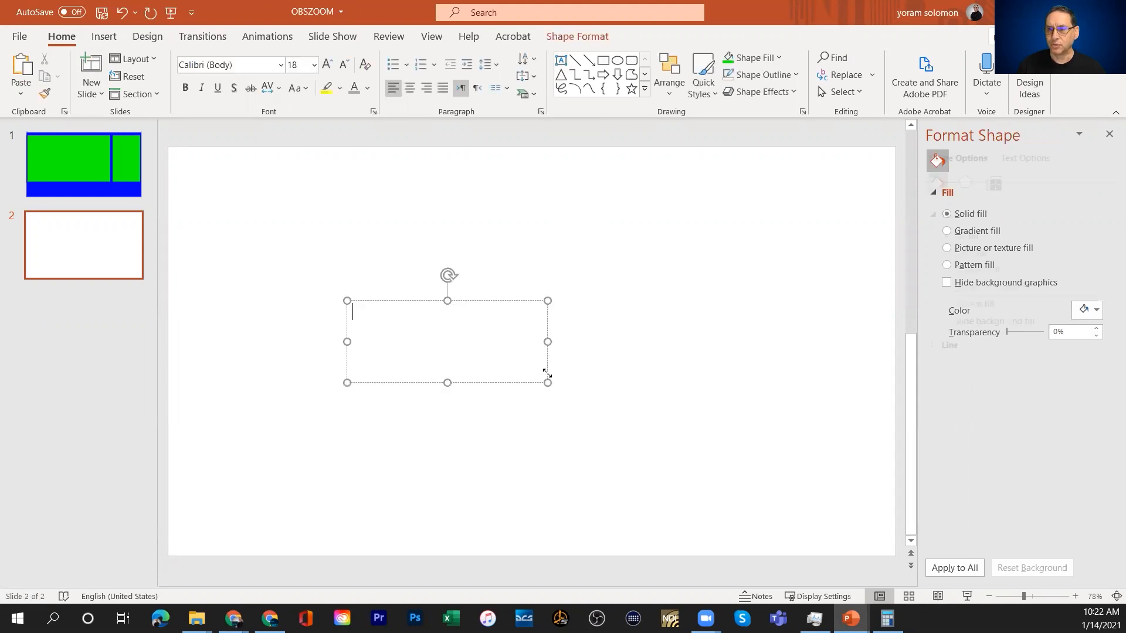
pyautogui.write('YORAM')
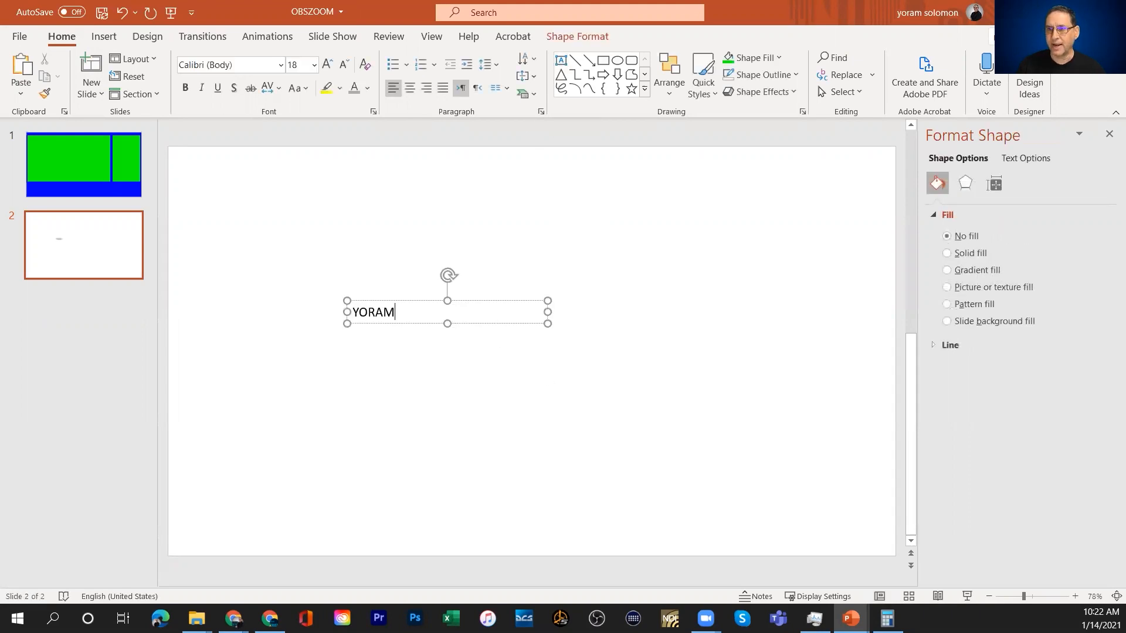
pyautogui.moveTo(547, 315); pyautogui.dragTo(419, 315)
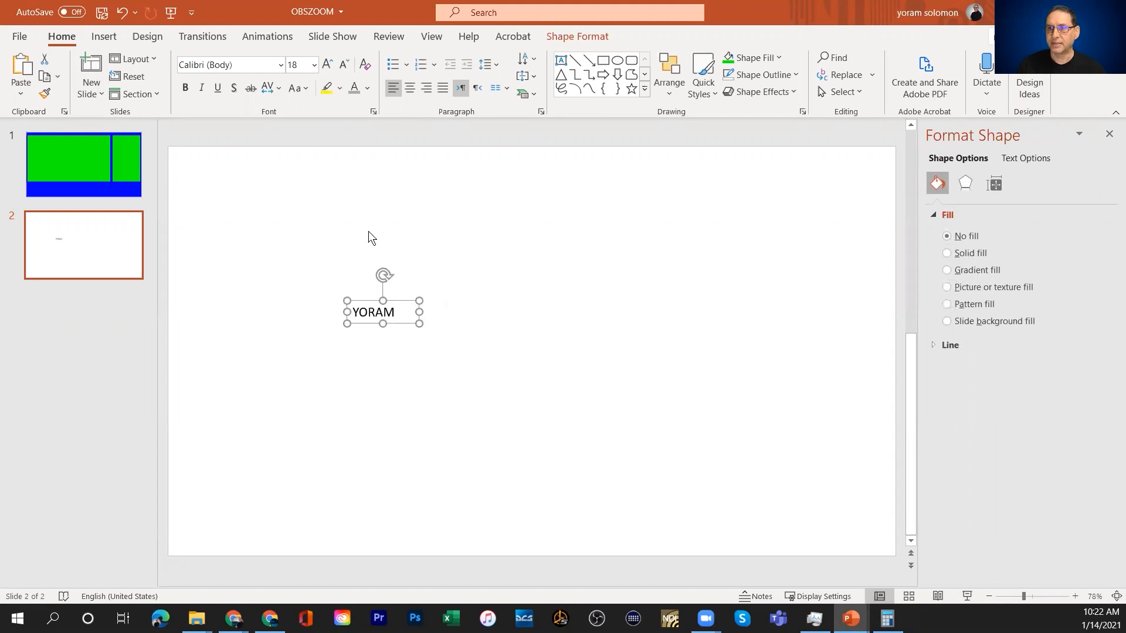
# Increase the first-name text to size 36 and widen its box so the name fits on one line.
pyautogui.click(327, 64)
pyautogui.click(327, 64)
pyautogui.click(327, 64)
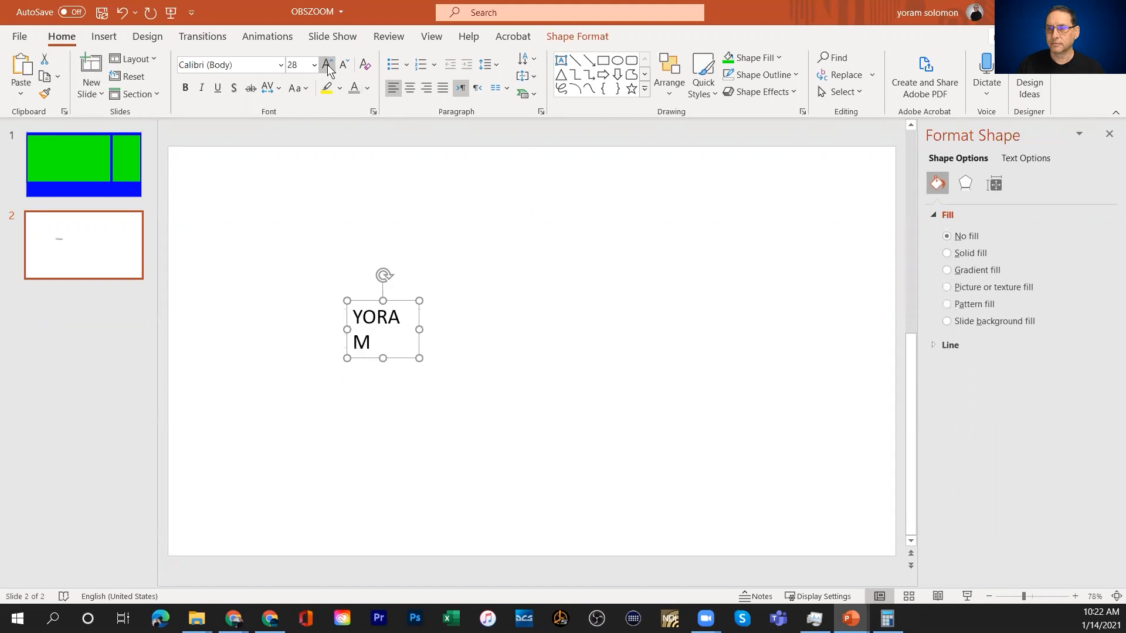
pyautogui.click(327, 64)
pyautogui.click(328, 64)
pyautogui.moveTo(419, 337); pyautogui.dragTo(459, 318)
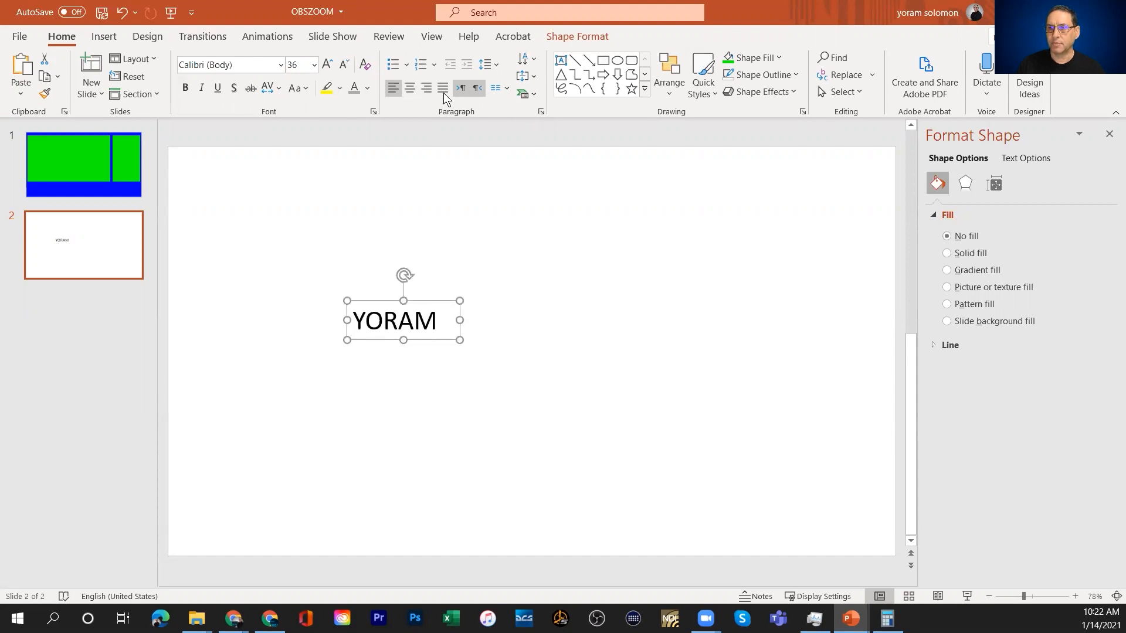
# Give the first-name text box a black outline with a 3 pt weight.
pyautogui.click(794, 75)
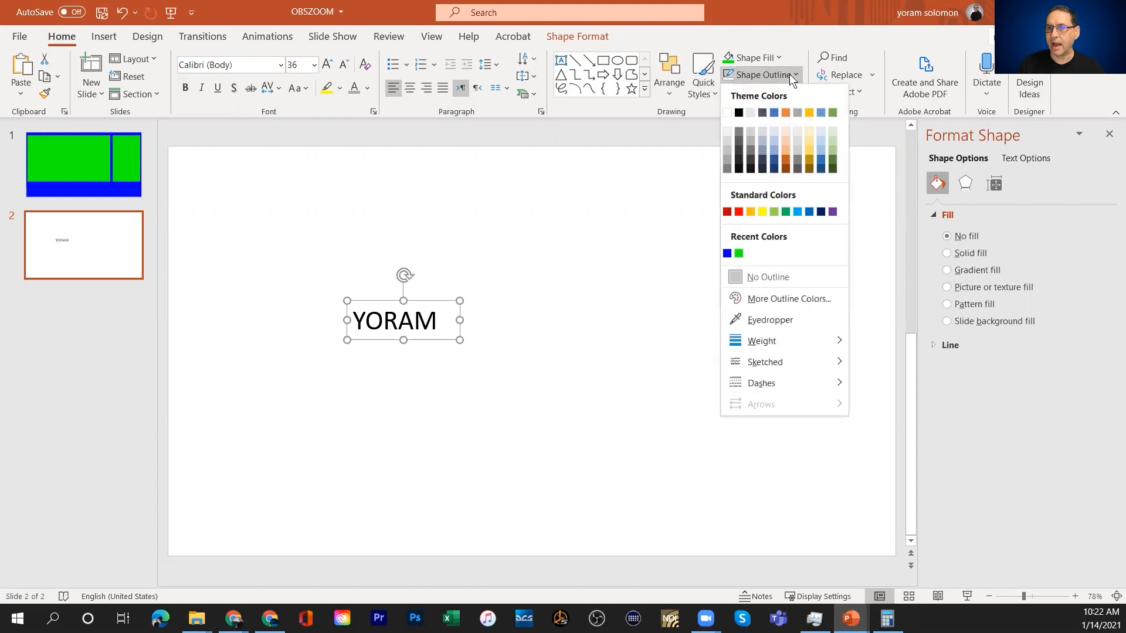
pyautogui.click(738, 113)
pyautogui.click(754, 75)
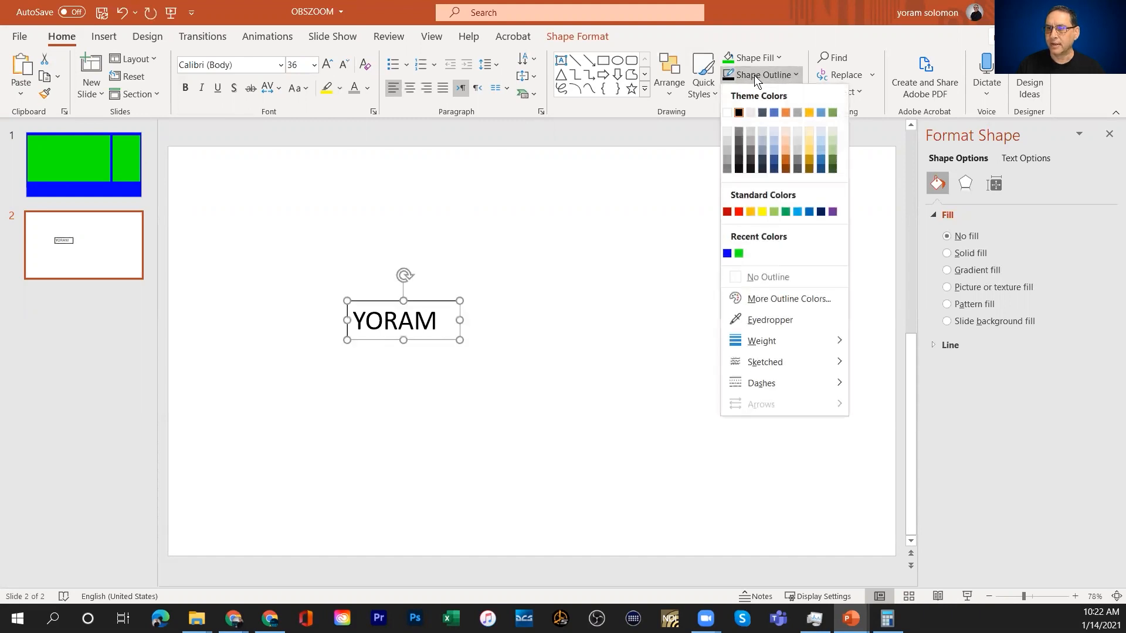
pyautogui.moveTo(764, 341)
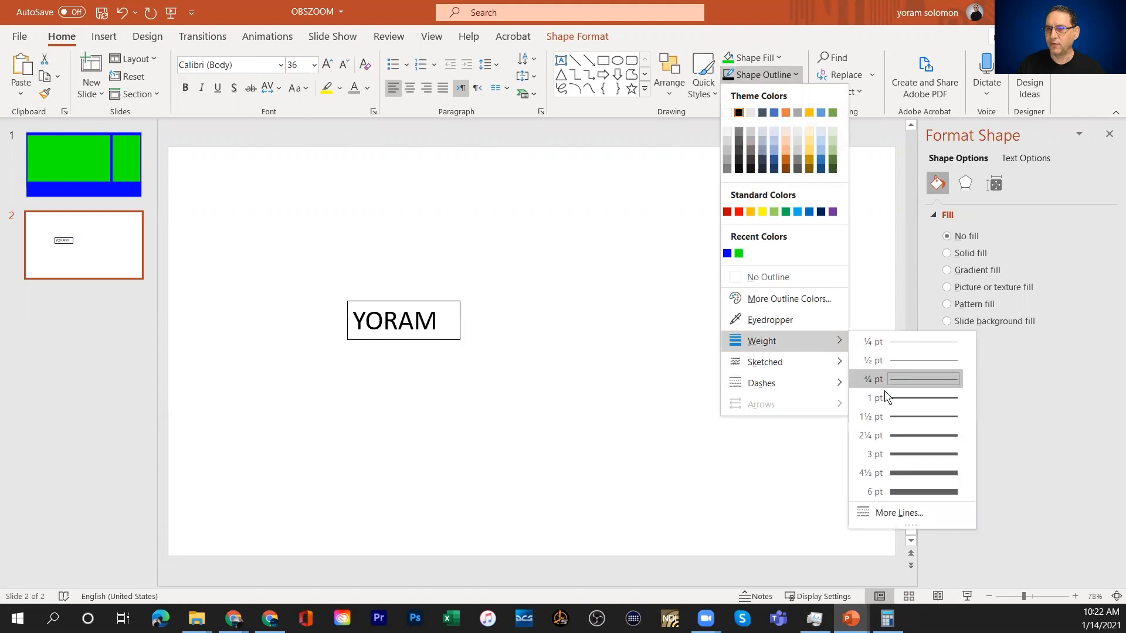
pyautogui.click(906, 456)
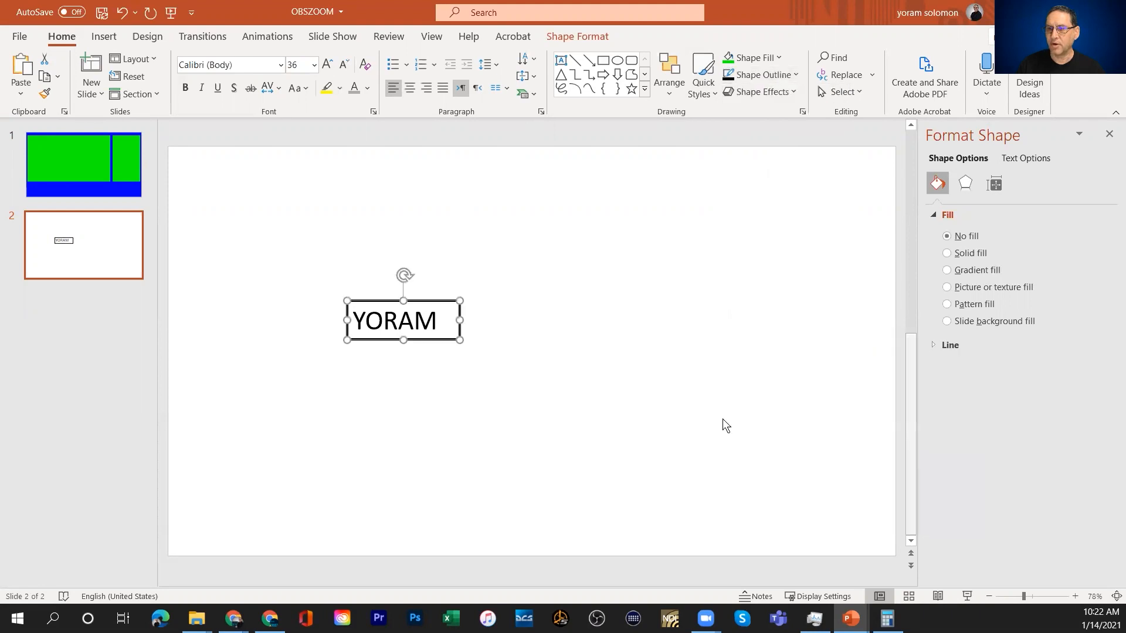
# Make the first name bold and centered, and narrow its box to fit closely around the text.
pyautogui.doubleClick(391, 326)
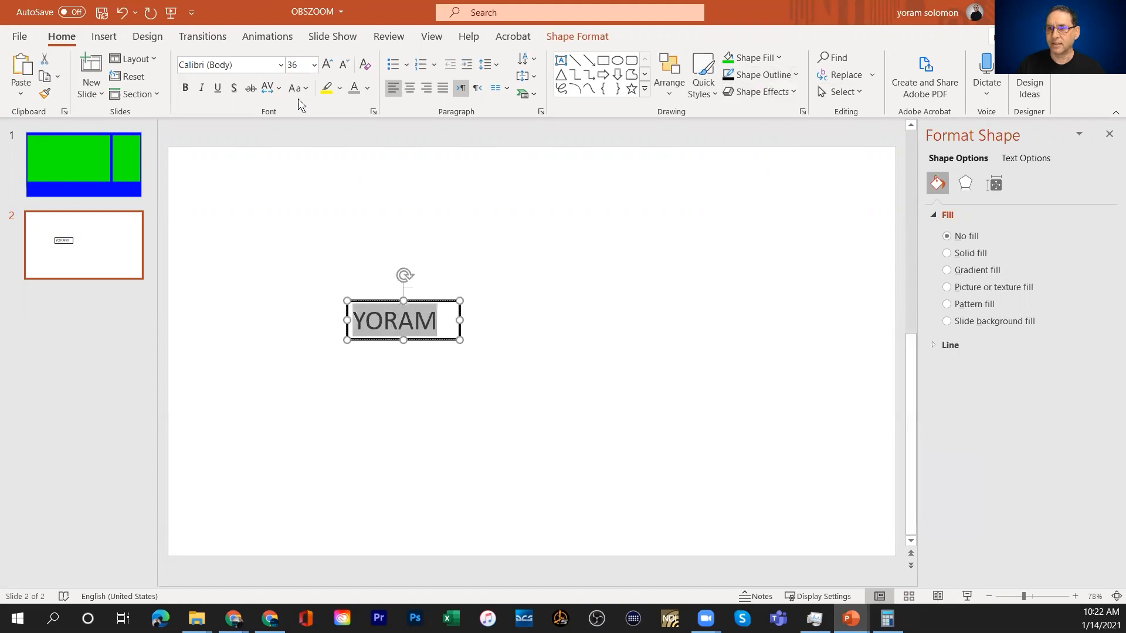
pyautogui.click(185, 88)
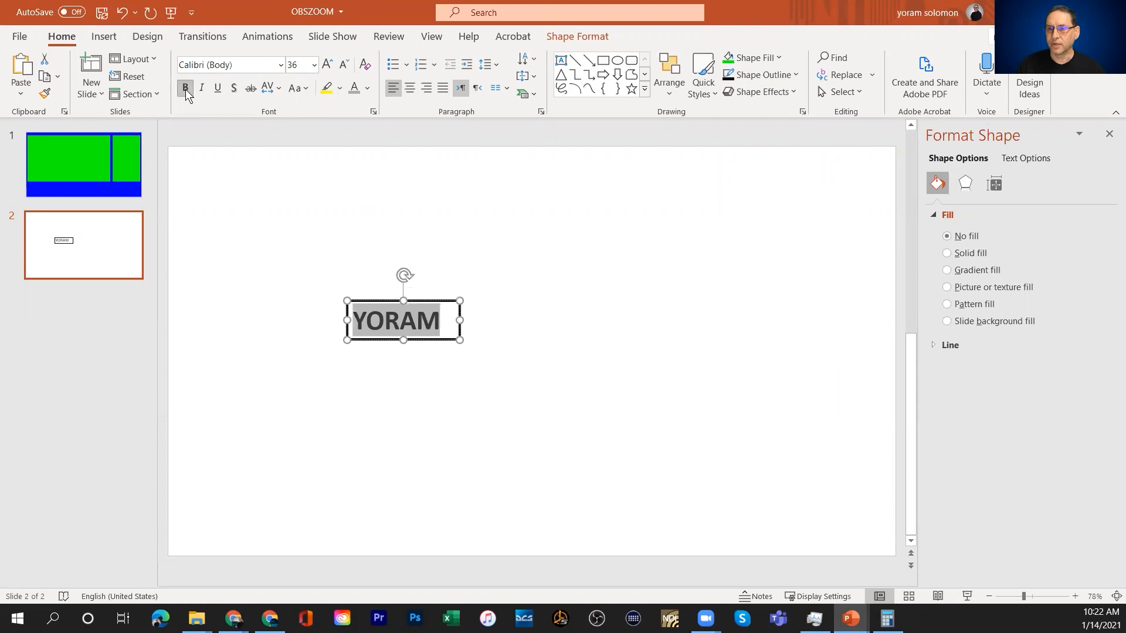
pyautogui.click(410, 88)
pyautogui.moveTo(461, 322); pyautogui.dragTo(450, 321)
# Duplicate the first-name box and align the copy flush against the original's right edge.
pyautogui.hotkey('ctrl', 'c')
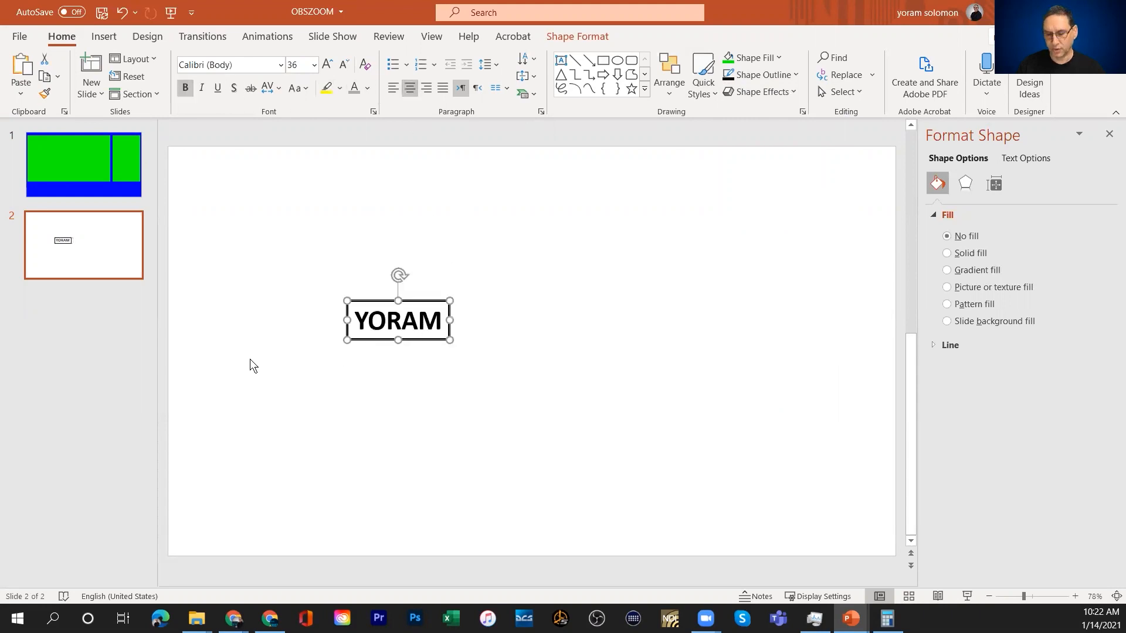
pyautogui.click(249, 359)
pyautogui.hotkey('ctrl', 'v')
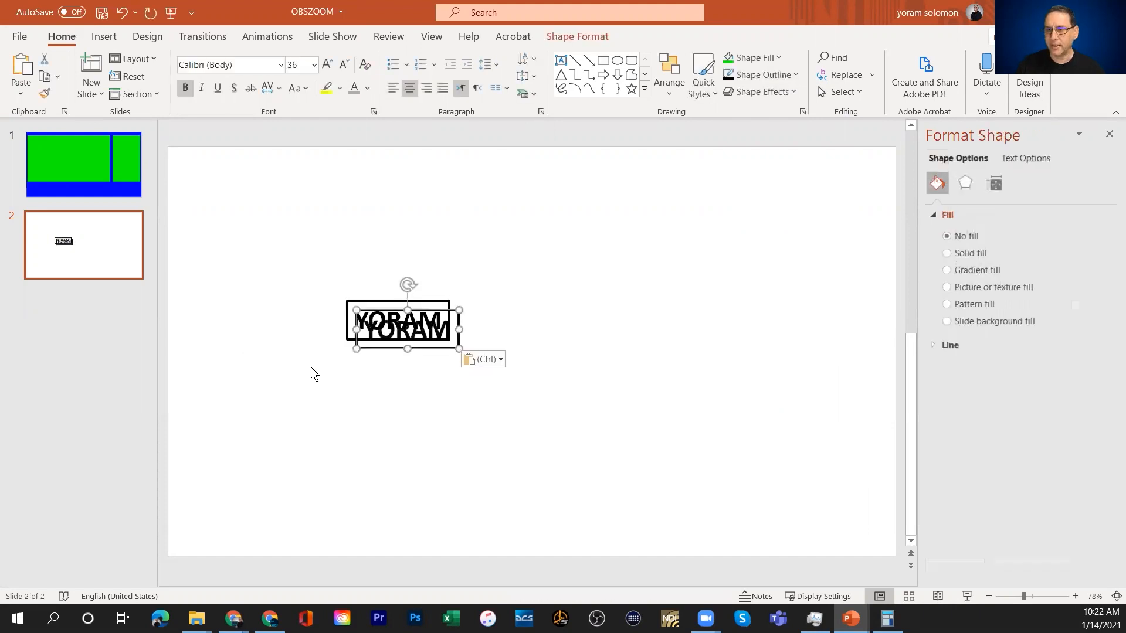
pyautogui.moveTo(374, 350); pyautogui.dragTo(467, 336)
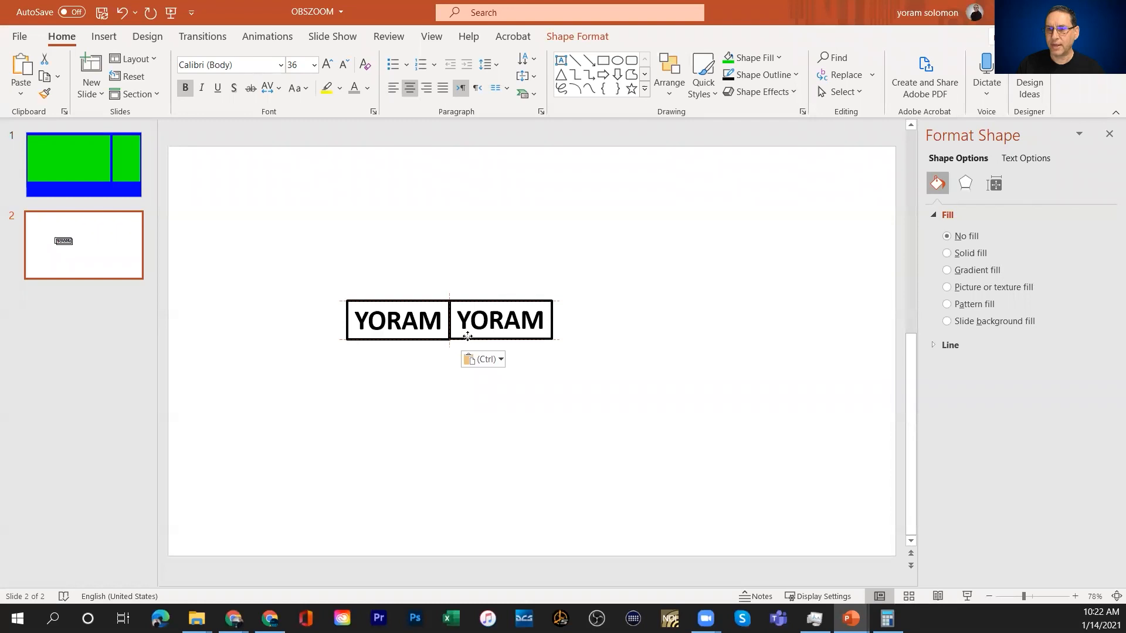
pyautogui.moveTo(468, 338); pyautogui.dragTo(467, 336)
# Replace the duplicated box's text with the presenter's last name in capitals and widen the box to fit it on one line.
pyautogui.doubleClick(491, 323)
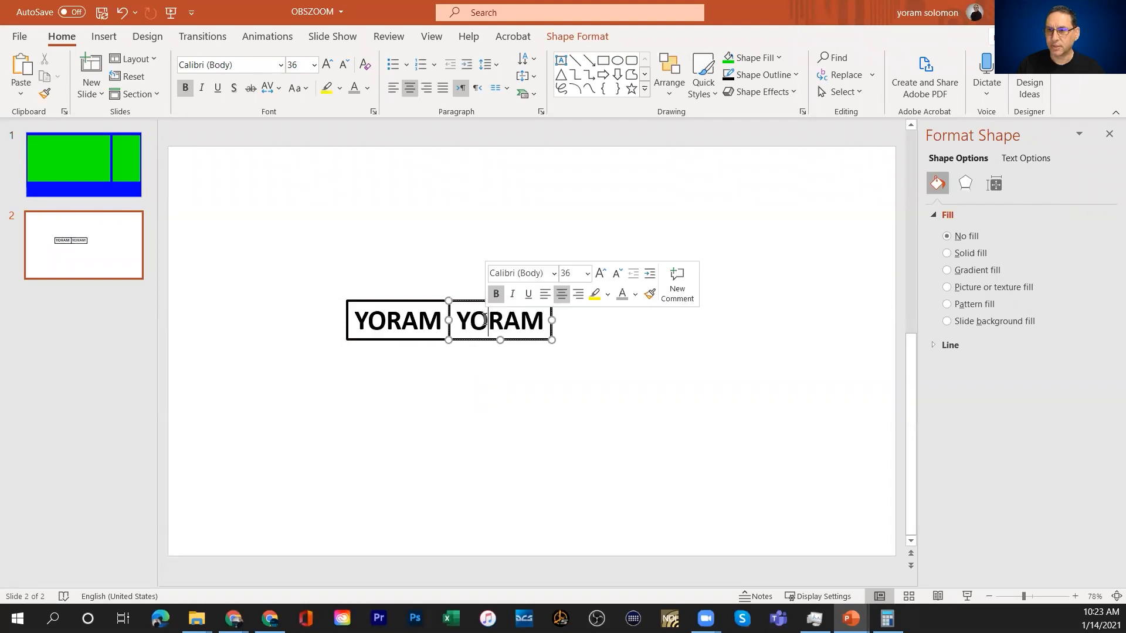
pyautogui.write('SOLOMON')
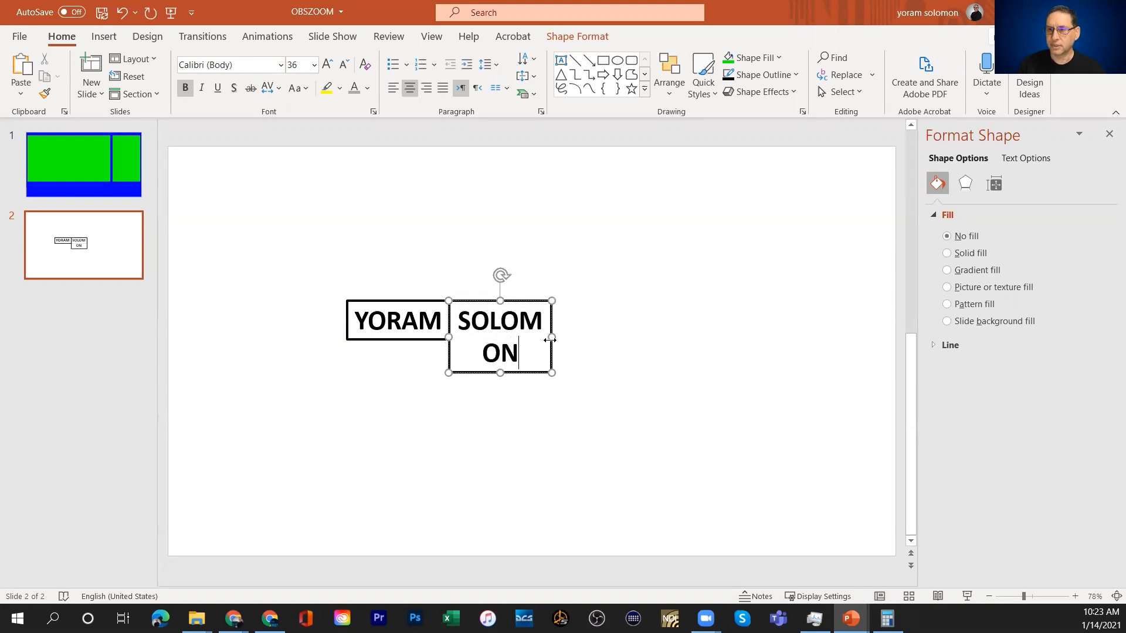
pyautogui.moveTo(550, 340); pyautogui.dragTo(615, 339)
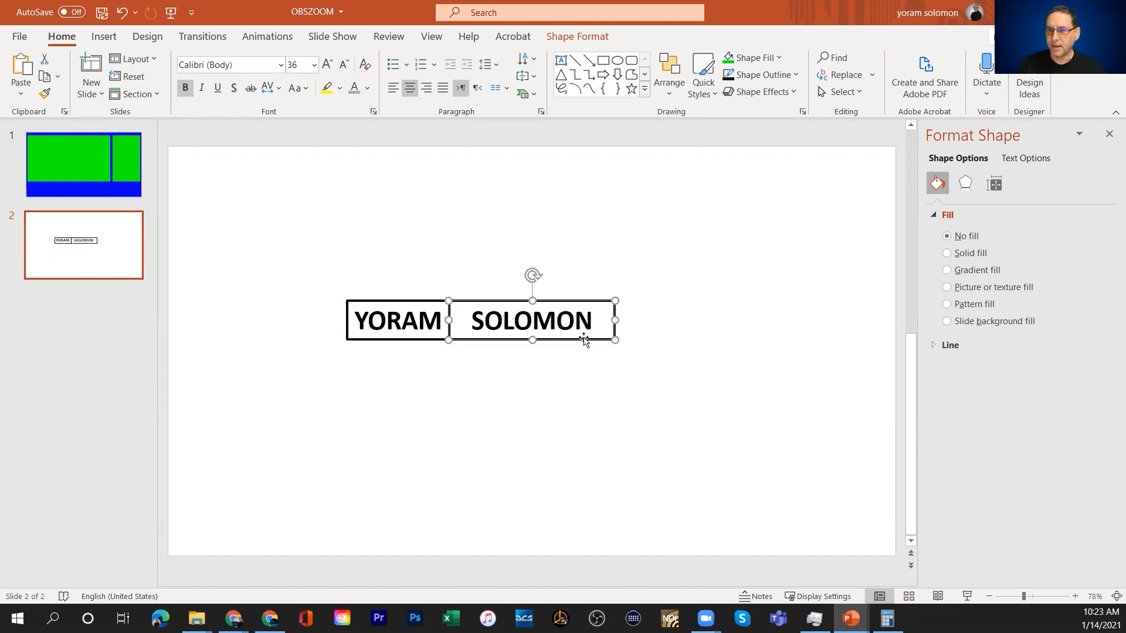
pyautogui.moveTo(615, 318); pyautogui.dragTo(597, 318)
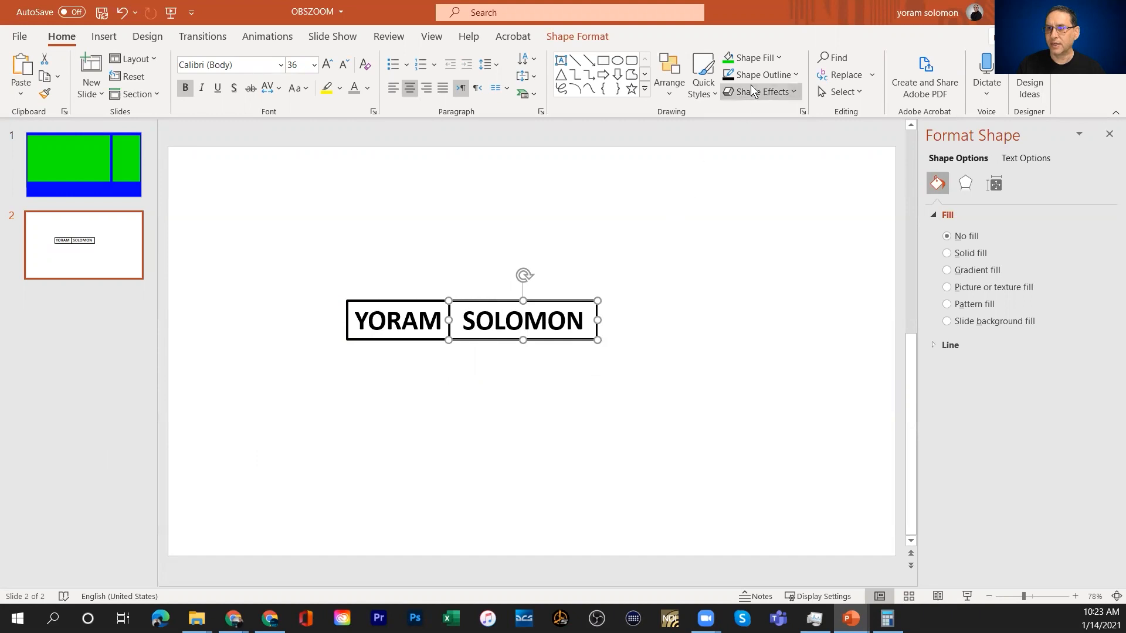
# Fill the last-name box with black and change its text color to white.
pyautogui.click(758, 58)
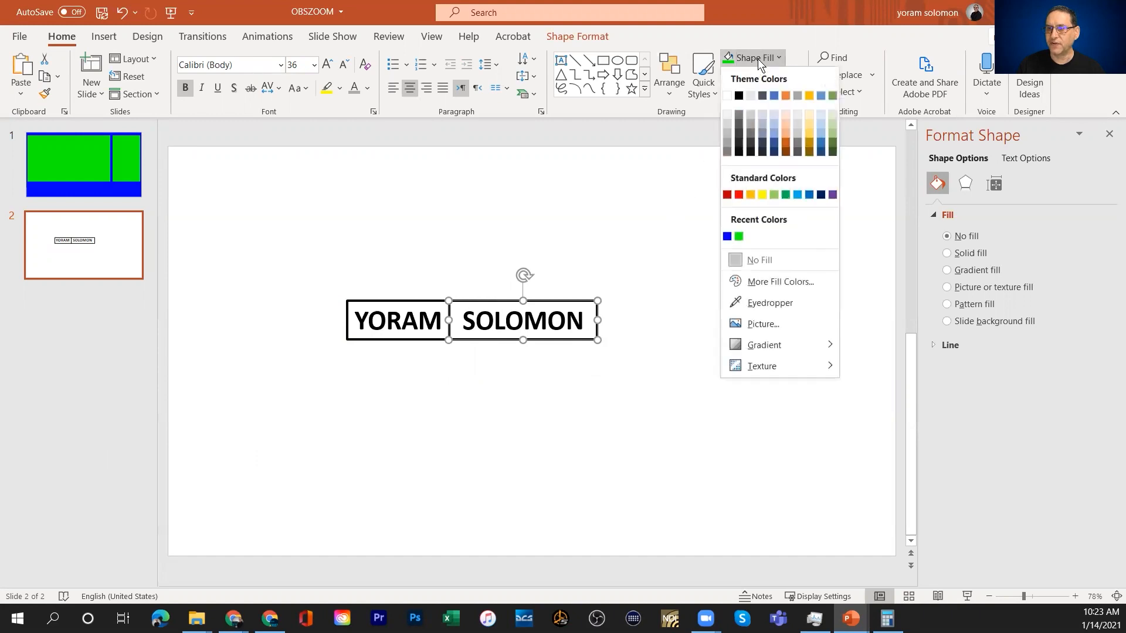
pyautogui.click(738, 95)
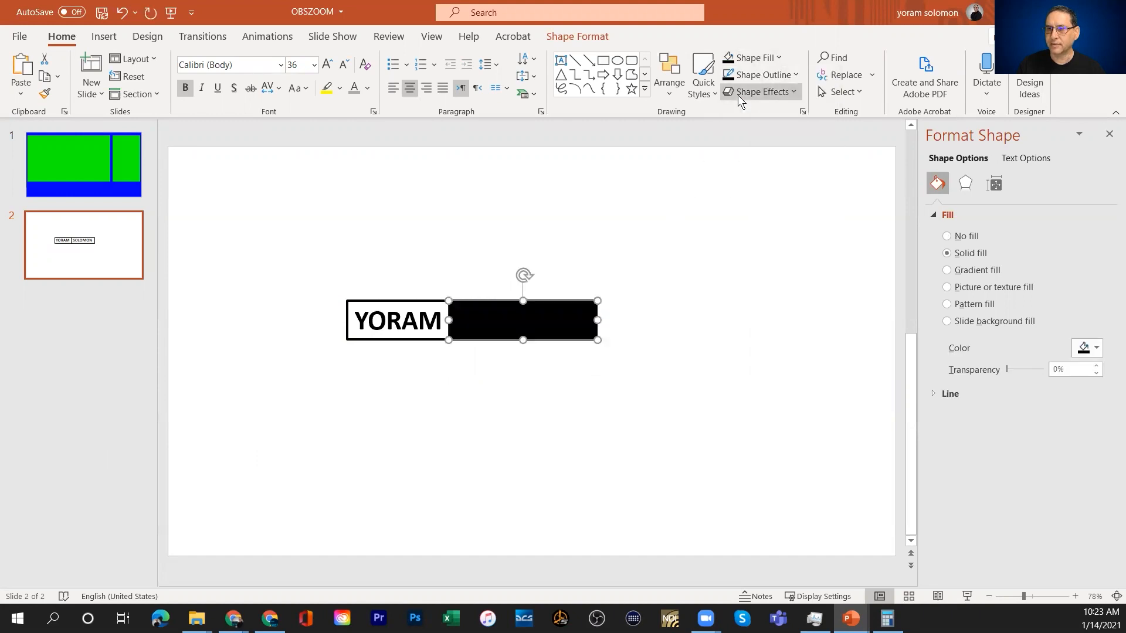
pyautogui.click(367, 92)
pyautogui.click(357, 129)
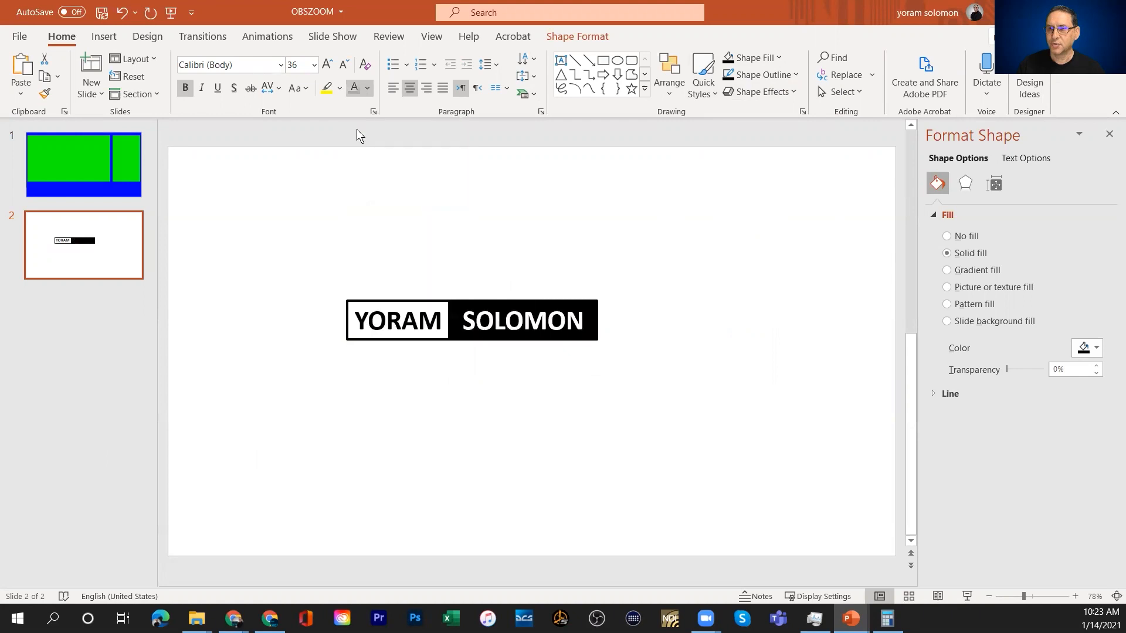
# Copy both name boxes together, paste them as a single picture, and place the picture below the originals.
pyautogui.click(431, 382)
pyautogui.moveTo(310, 275); pyautogui.dragTo(671, 366)
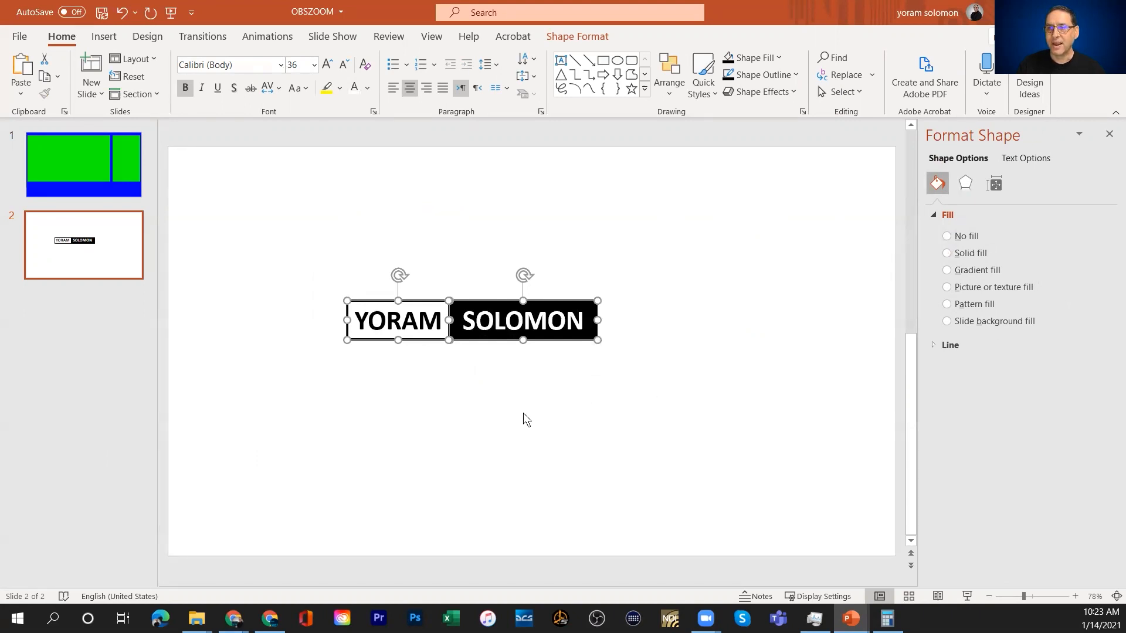
pyautogui.rightClick(438, 393)
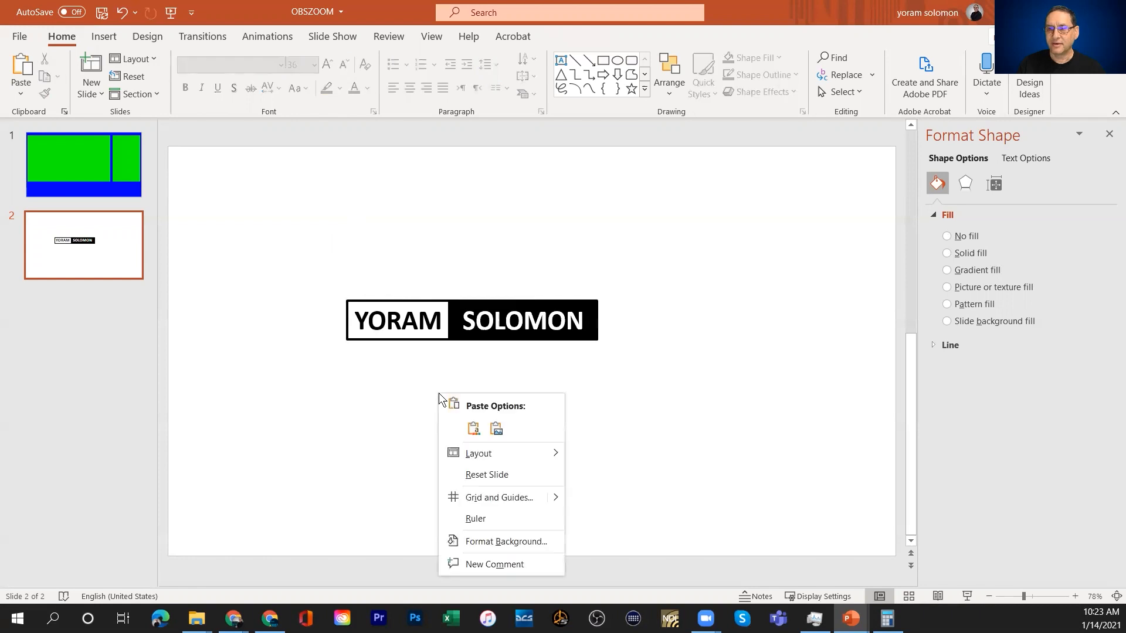
pyautogui.click(500, 433)
pyautogui.moveTo(526, 368); pyautogui.dragTo(572, 460)
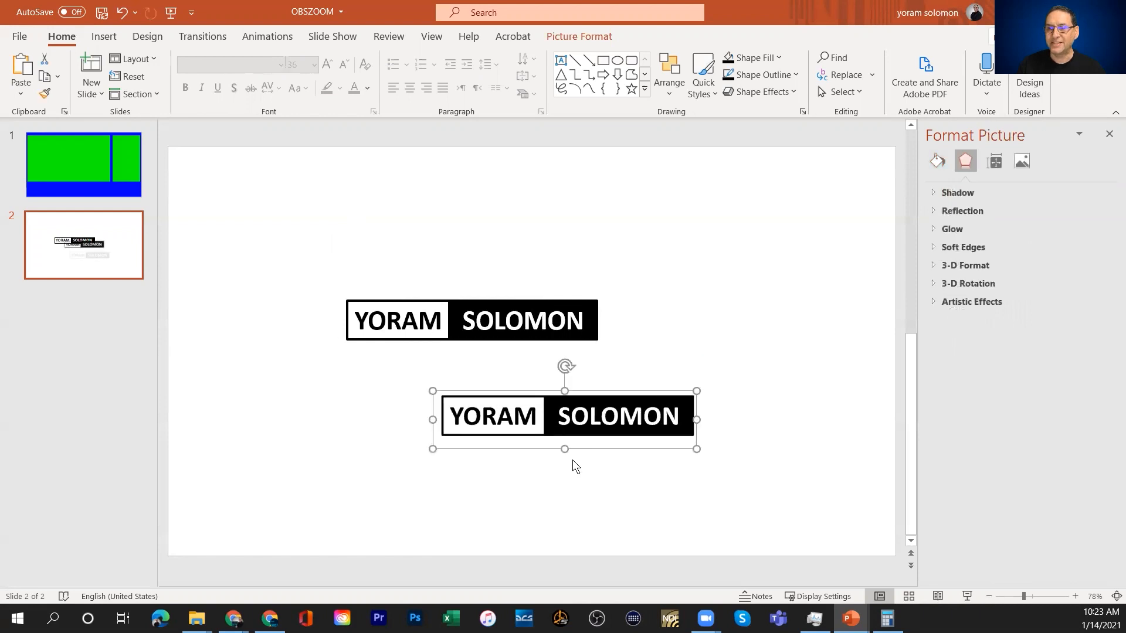
# Save the pasted name picture as a PNG named OBSZOOMLOGO in the OBSZOOM folder under OneDrive Videos.
pyautogui.rightClick(565, 420)
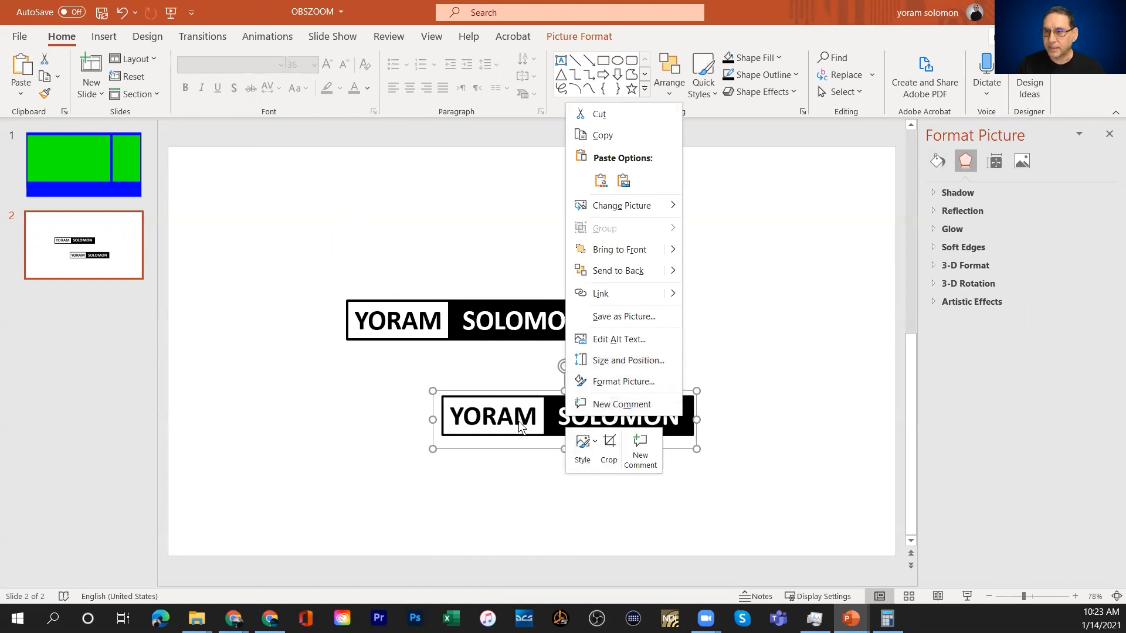
pyautogui.click(608, 317)
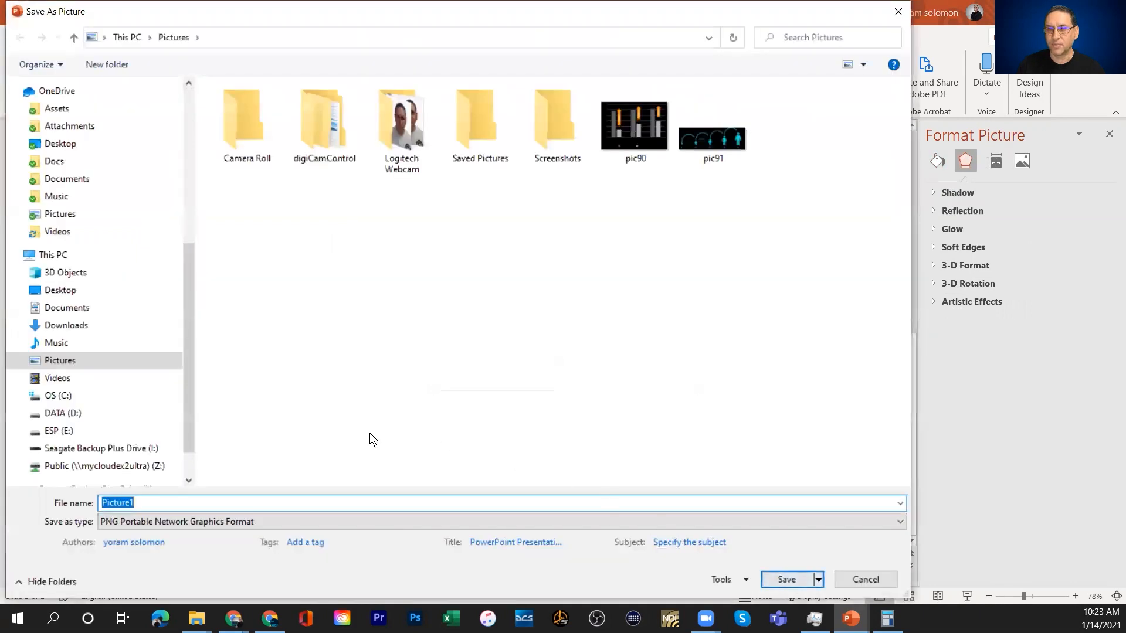
pyautogui.click(58, 235)
pyautogui.scroll(-3, 372, 333)
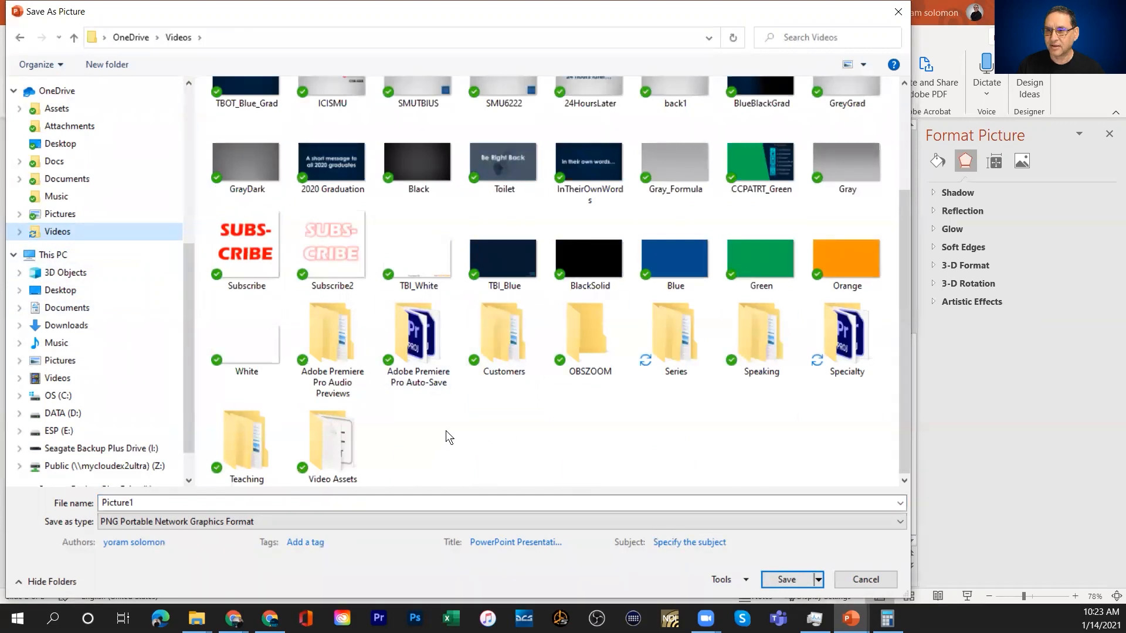
pyautogui.doubleClick(579, 340)
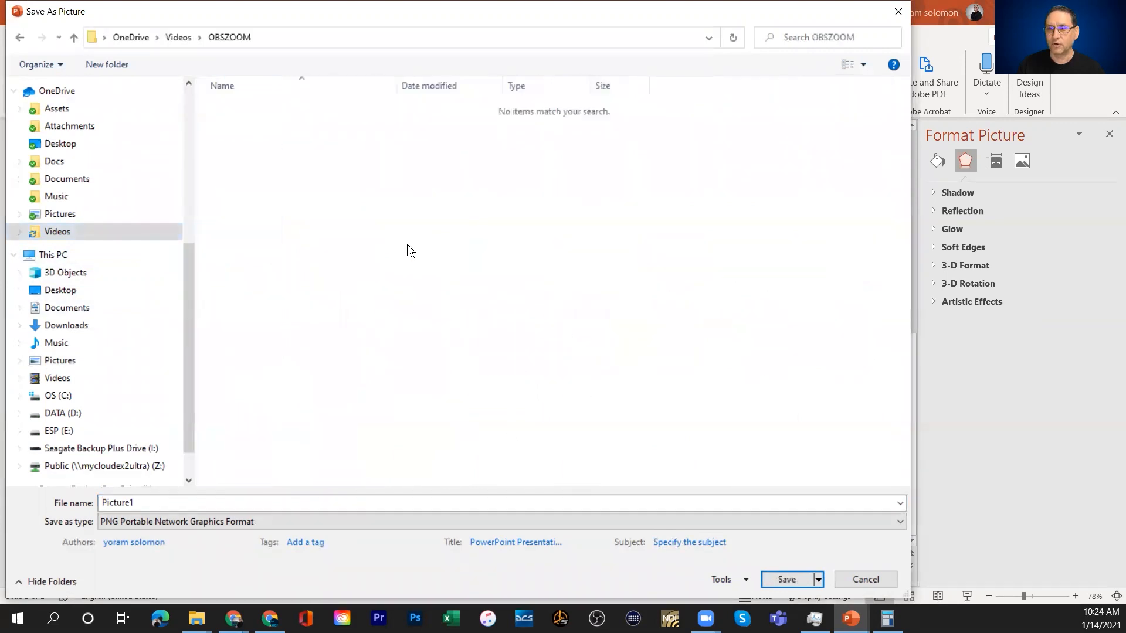
pyautogui.doubleClick(128, 502)
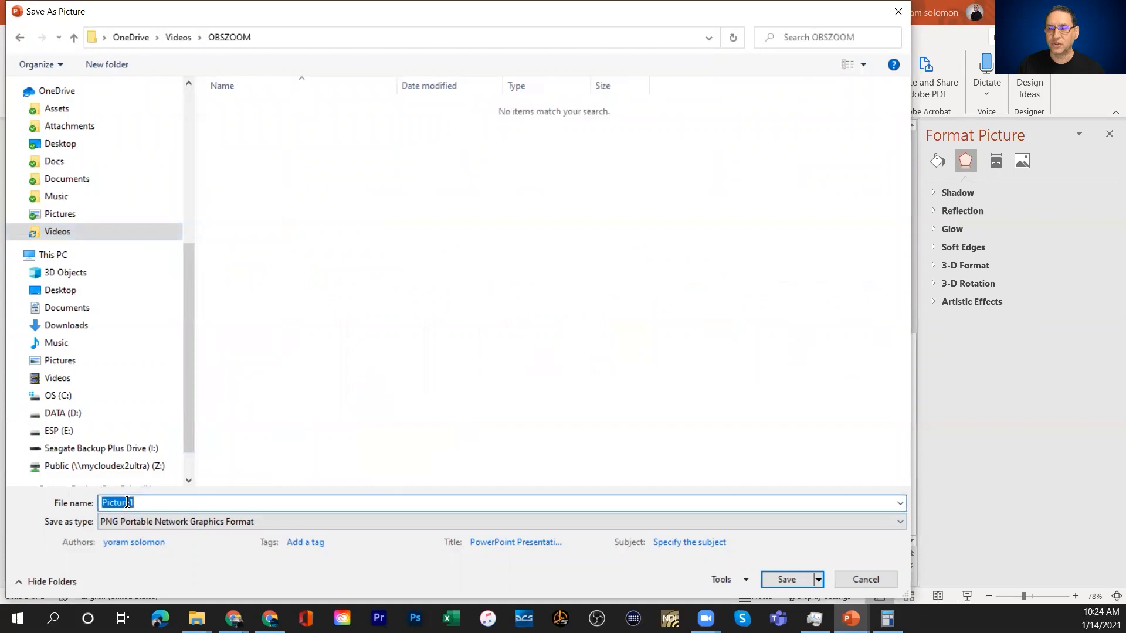
pyautogui.write('OBS')
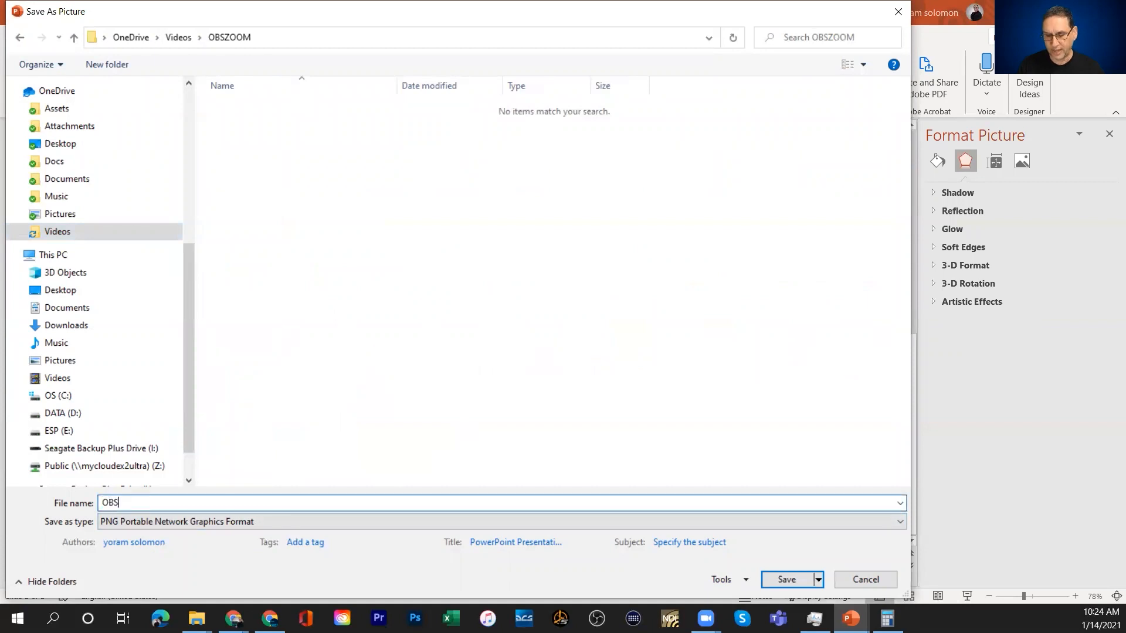
pyautogui.write('ZOOMLOGO')
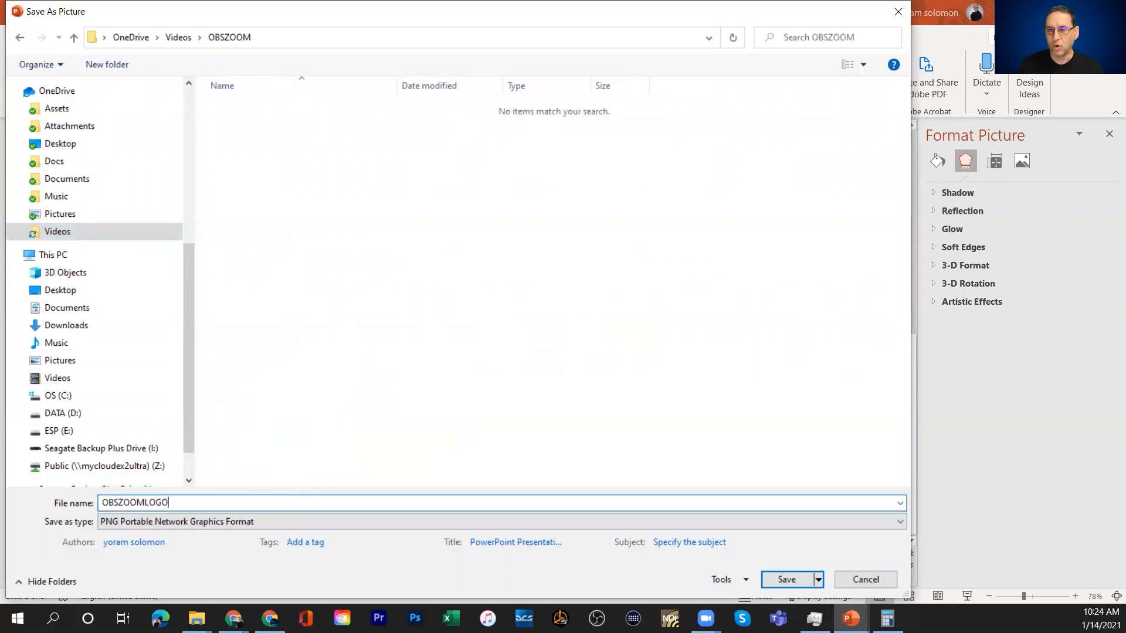
pyautogui.press('Return')
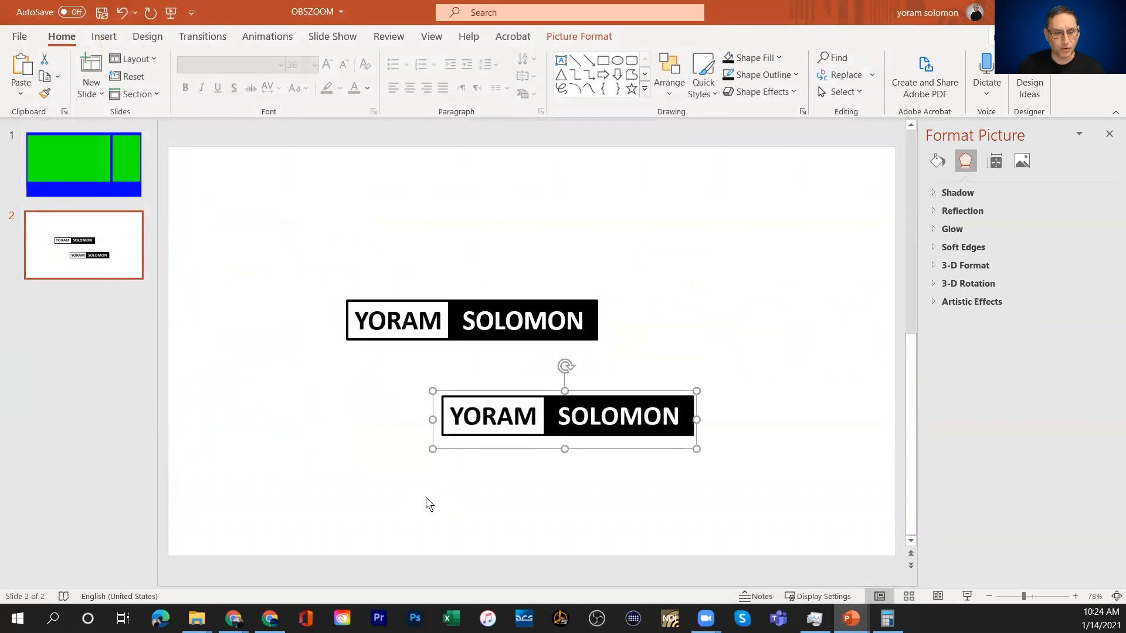
# Switch to Chrome, open the obsproject.com home page and look over the OBS Studio download options.
pyautogui.hotkey('alt', 'Tab')
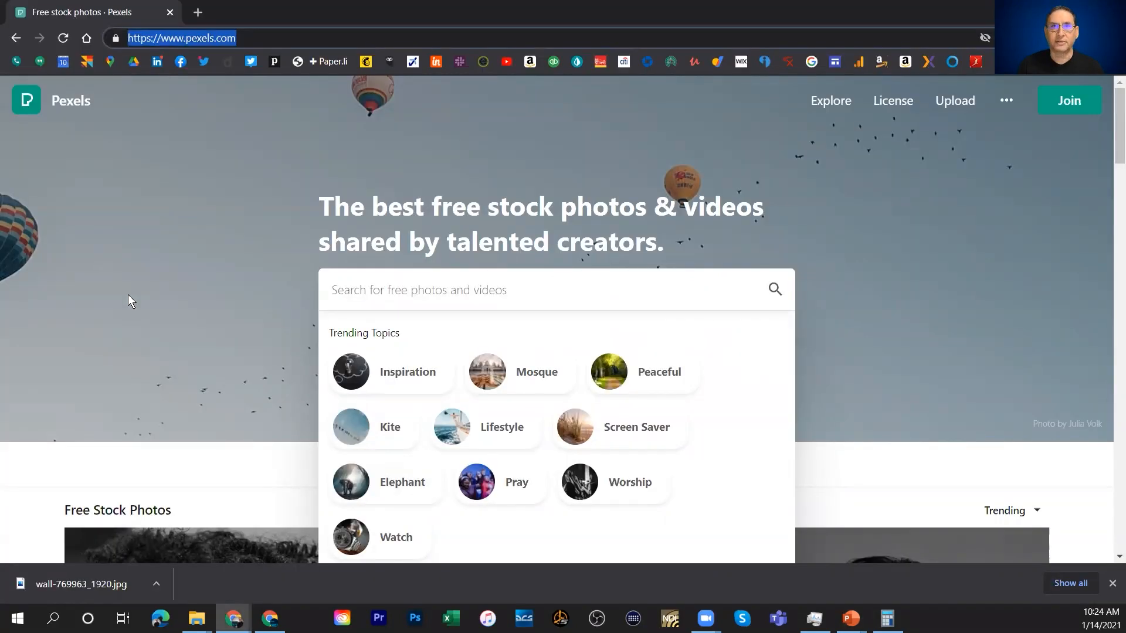
pyautogui.write('ob')
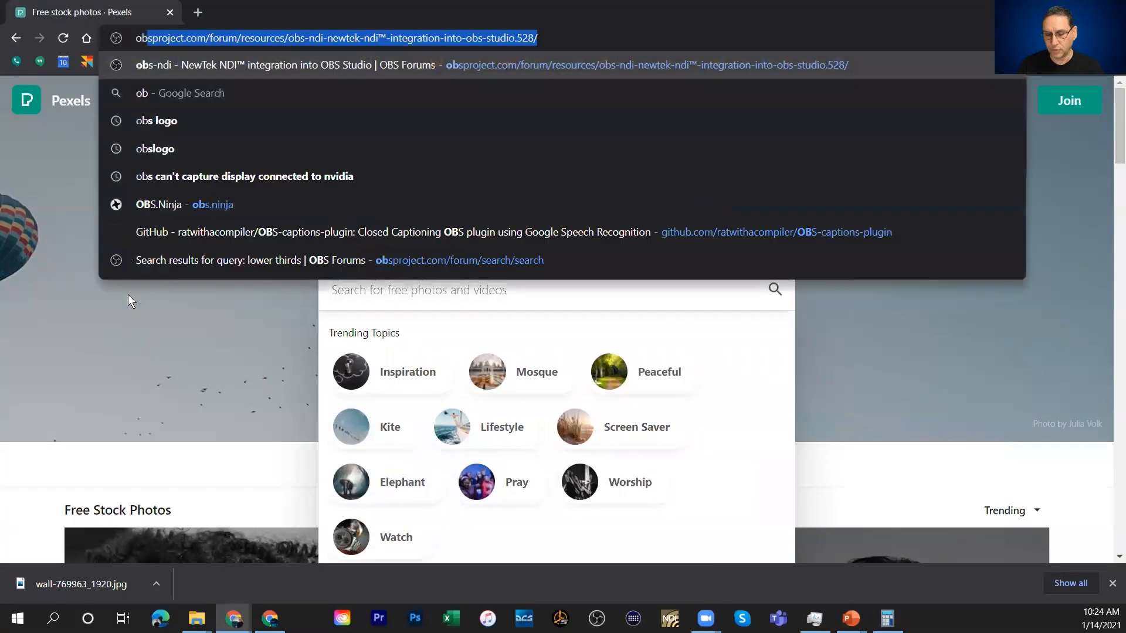
pyautogui.write('sproject.com')
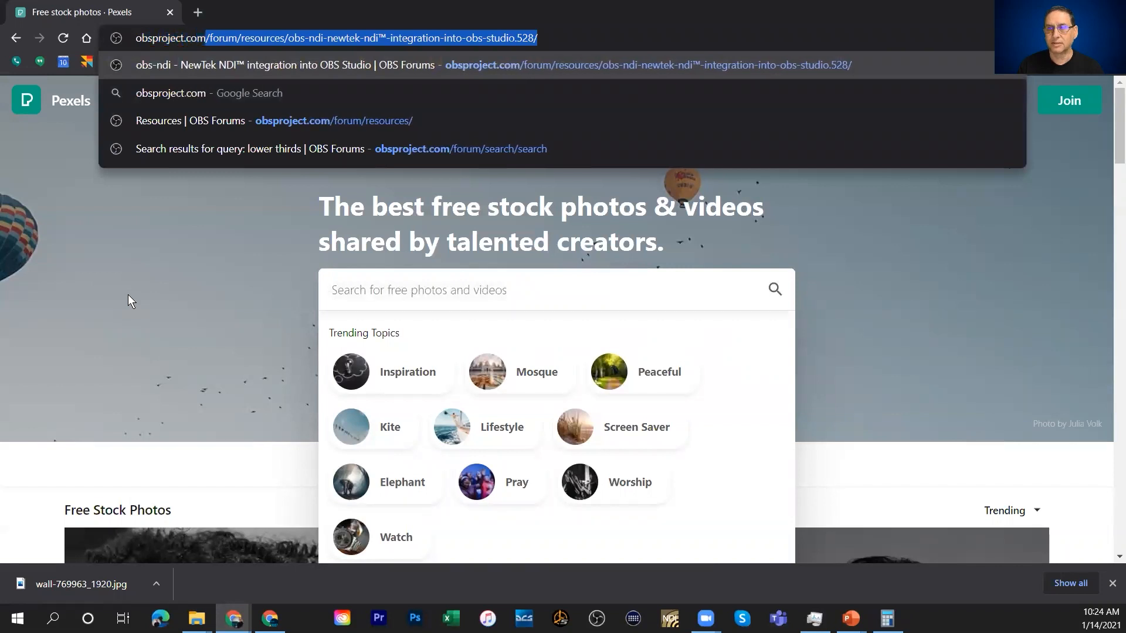
pyautogui.press('Return')
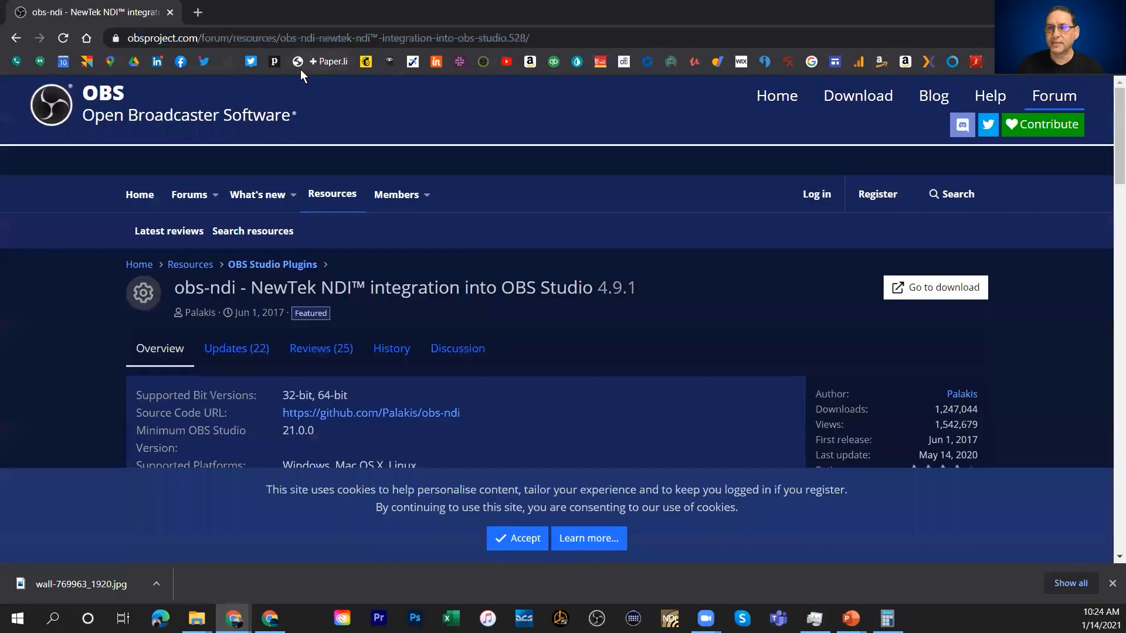
pyautogui.click(198, 37)
pyautogui.click(201, 37)
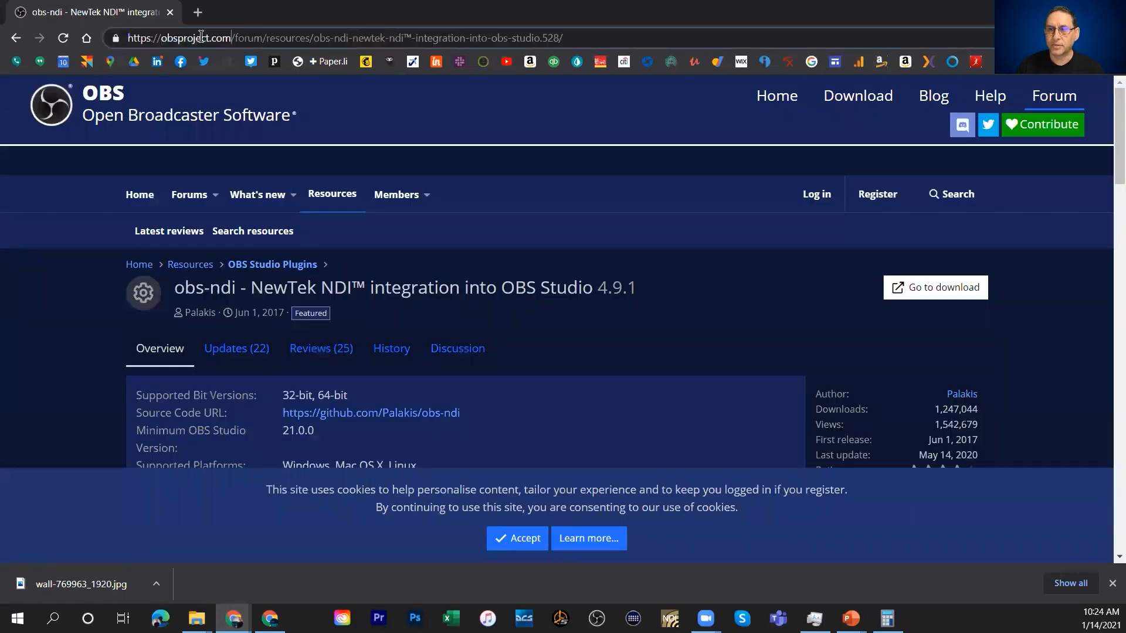
pyautogui.moveTo(234, 39); pyautogui.dragTo(598, 41)
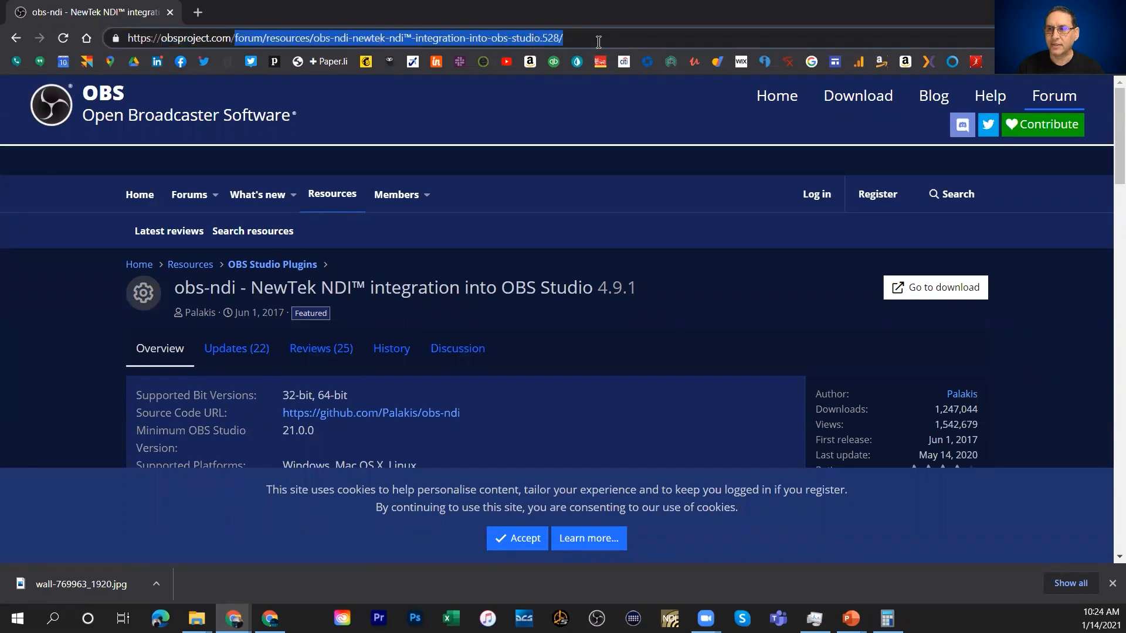
pyautogui.press('BackSpace')
pyautogui.press('Return')
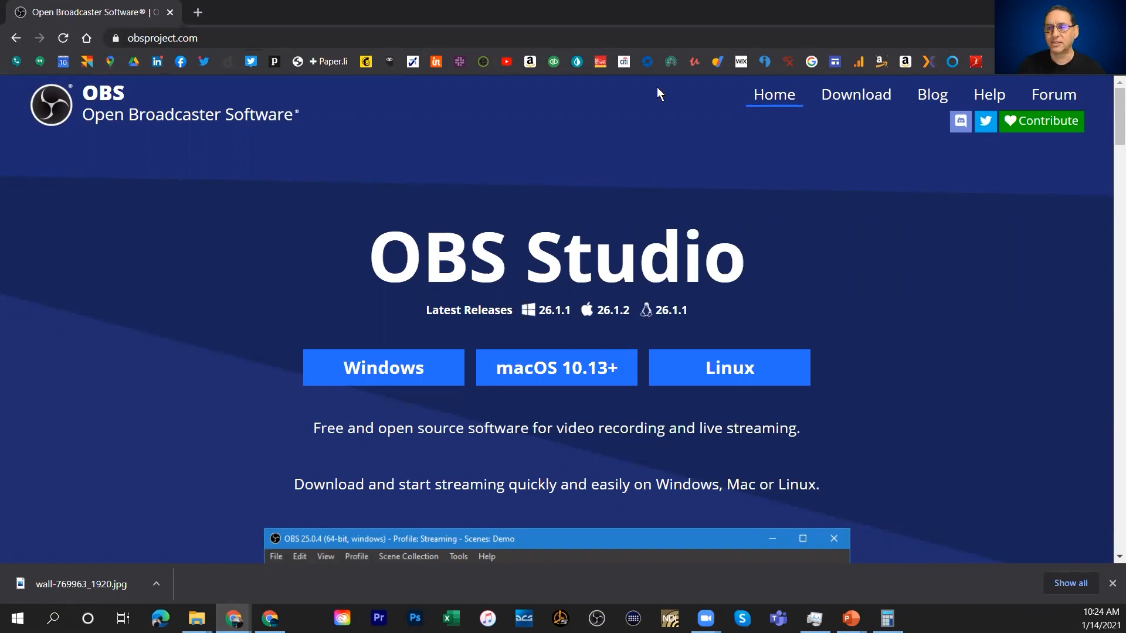
pyautogui.scroll(-2, 310, 302)
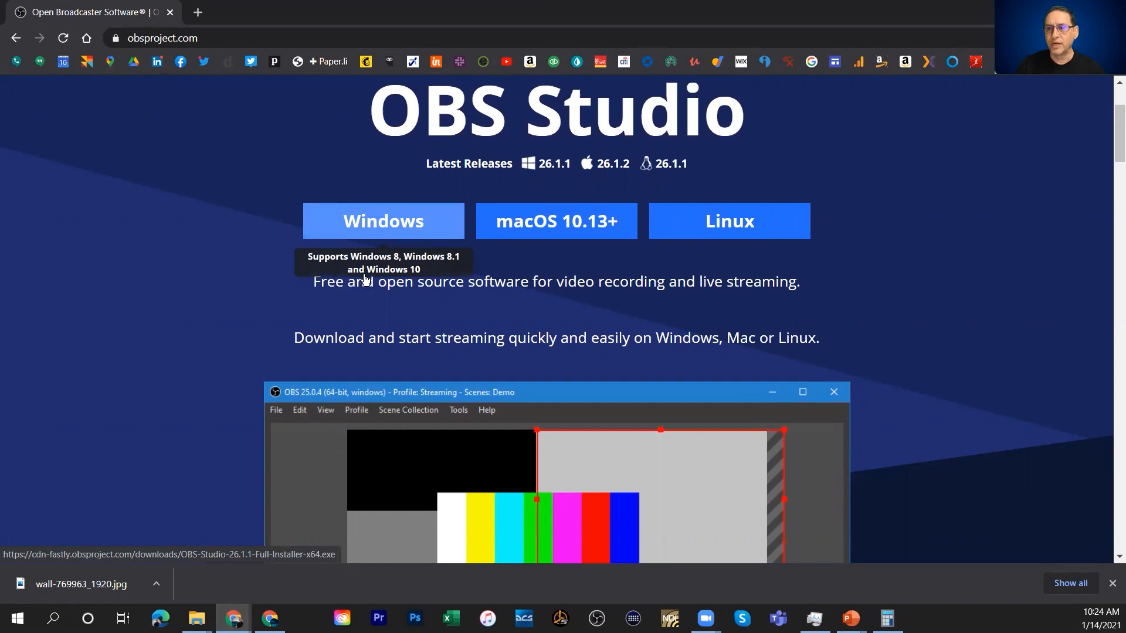
pyautogui.scroll(-1, 302, 329)
pyautogui.scroll(-2, 303, 329)
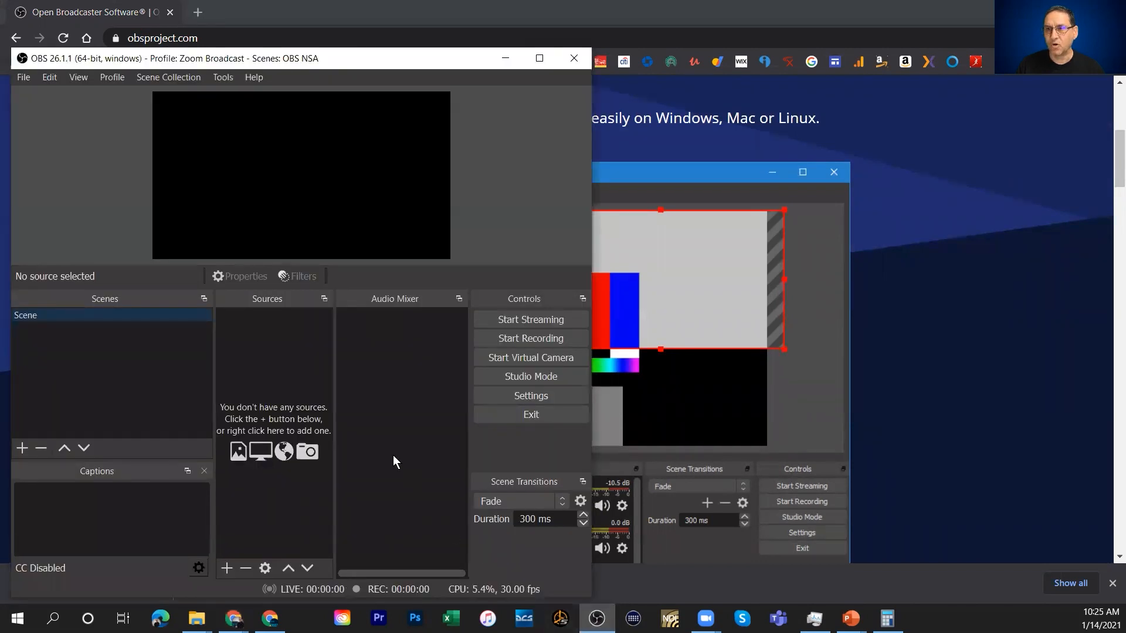
# Rename the existing OBS scene to LaptopCamera.
pyautogui.rightClick(31, 316)
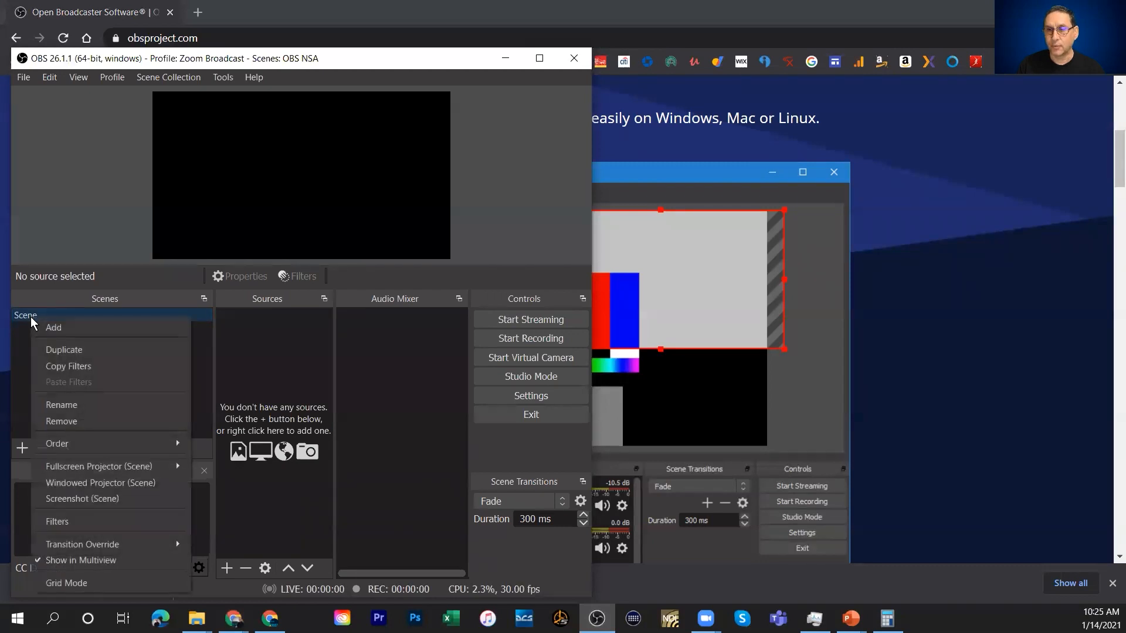
pyautogui.click(58, 404)
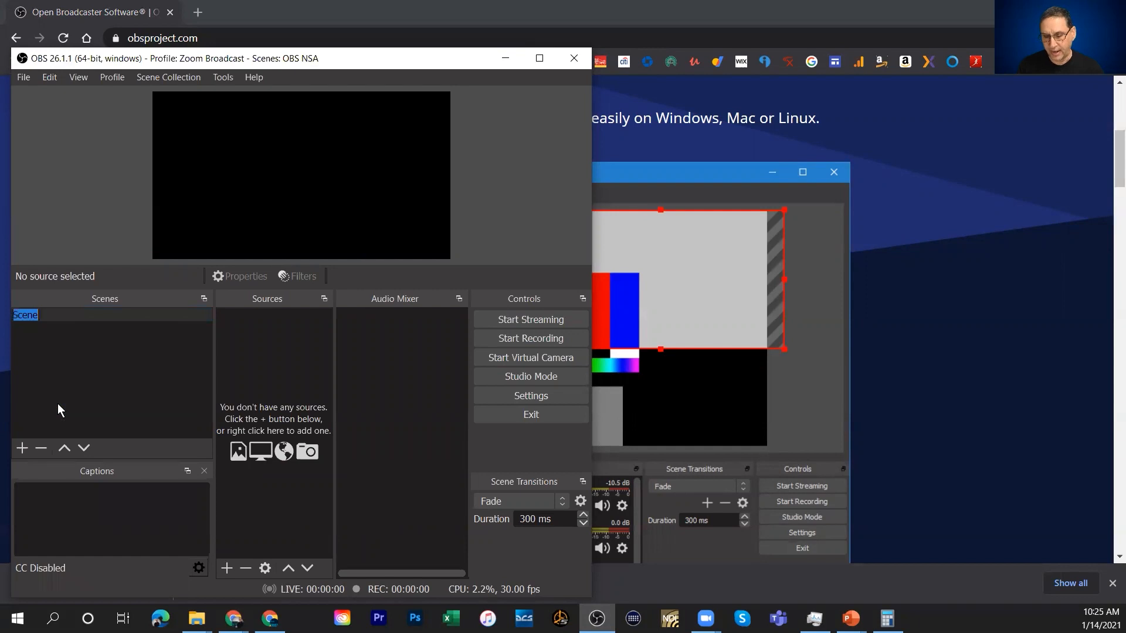
pyautogui.write('Laptop')
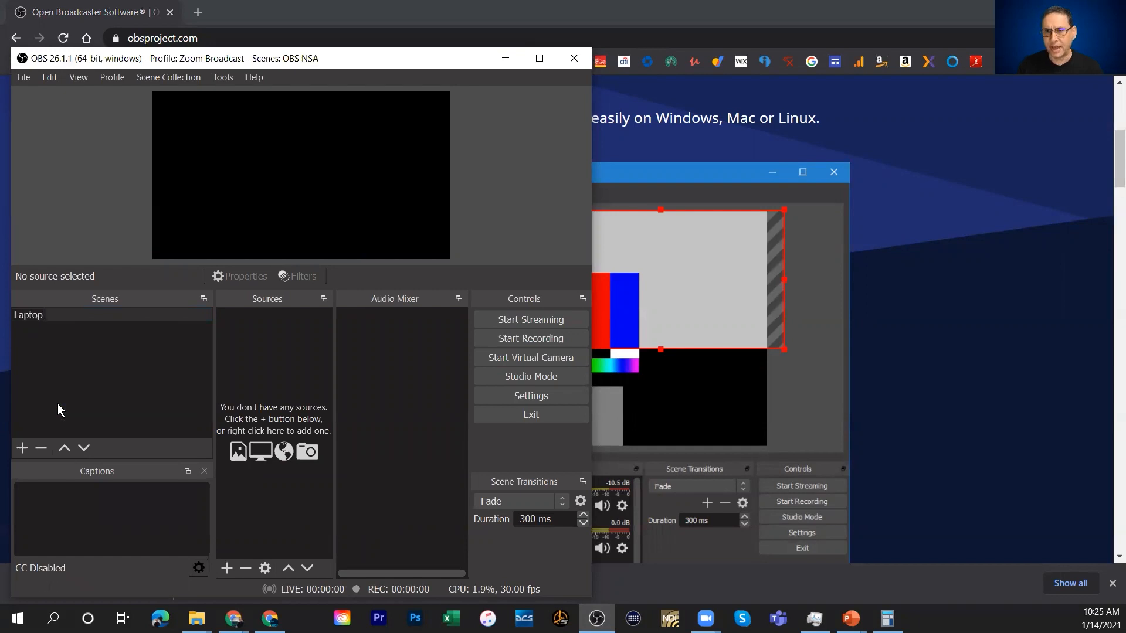
pyautogui.write('Camera')
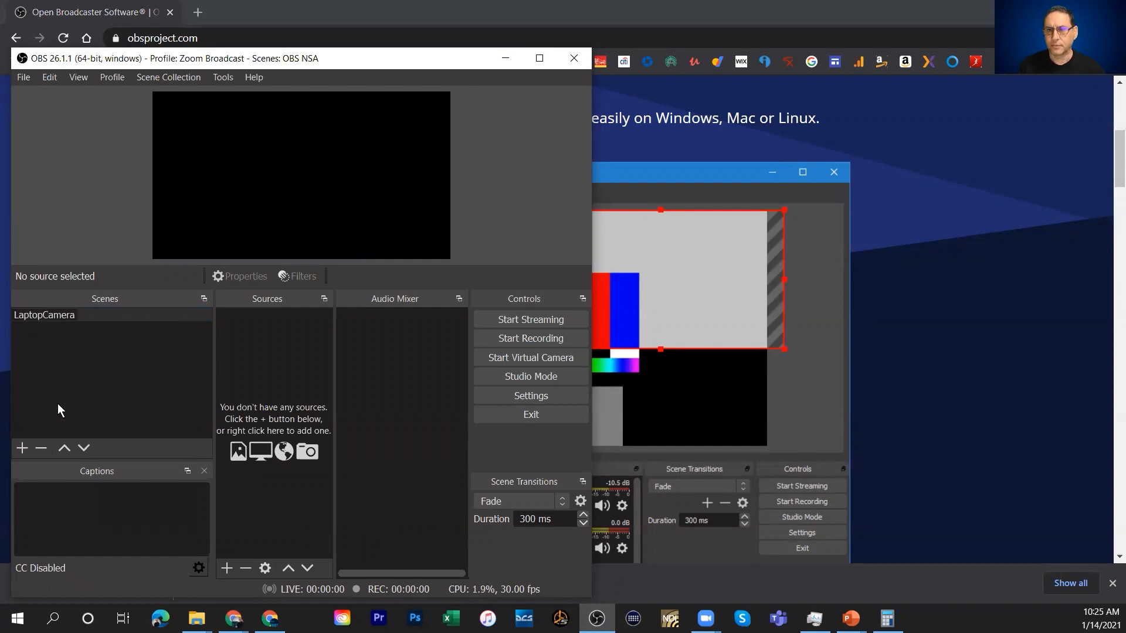
pyautogui.press('Return')
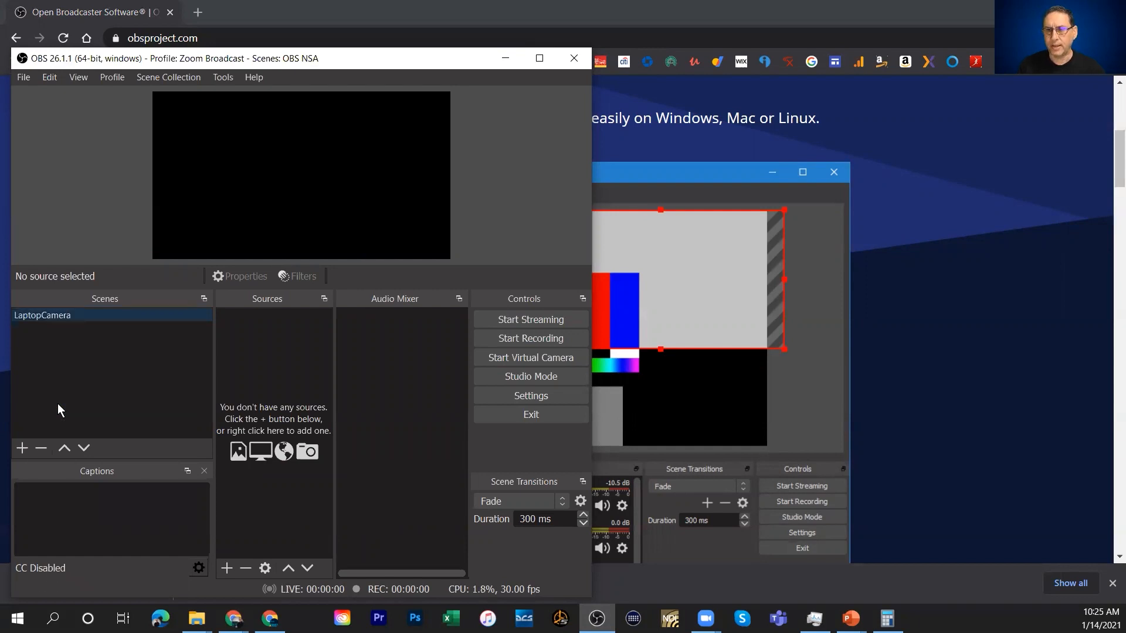
# Add a Video Capture Device source named LpatopCameraSource to the scene, with Integrated Webcam as its device.
pyautogui.click(227, 569)
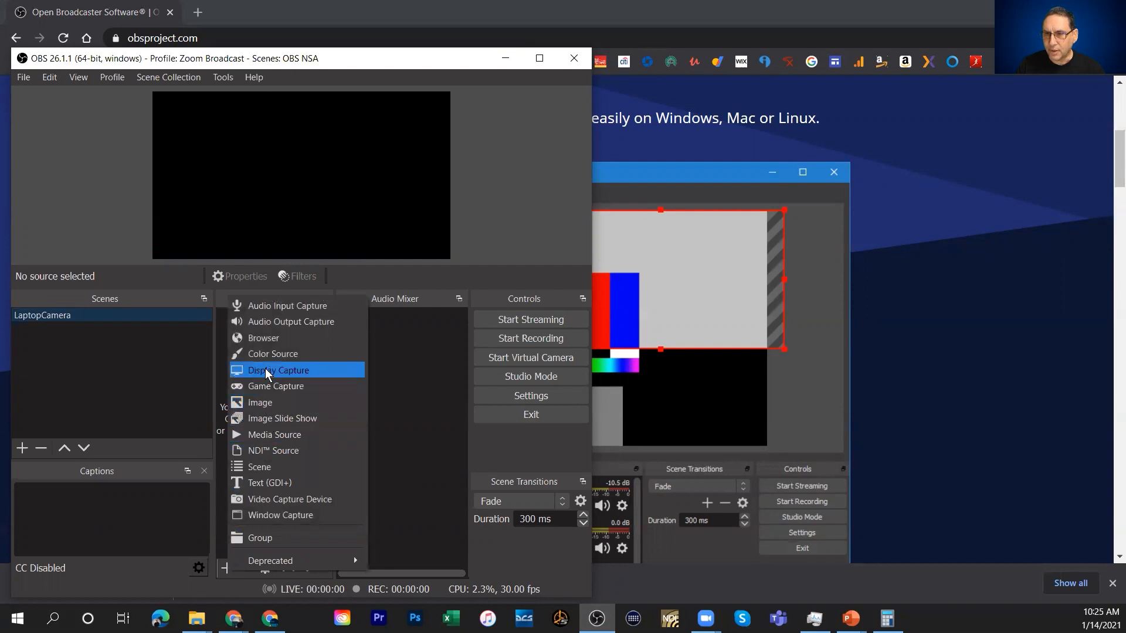
pyautogui.click(257, 499)
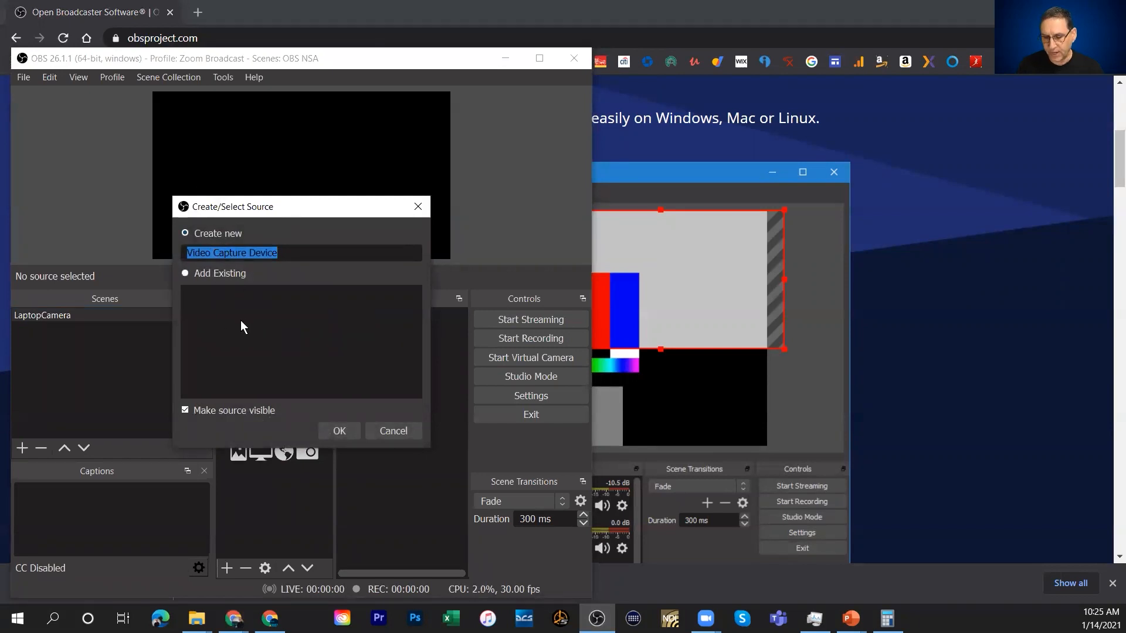
pyautogui.write('Lp')
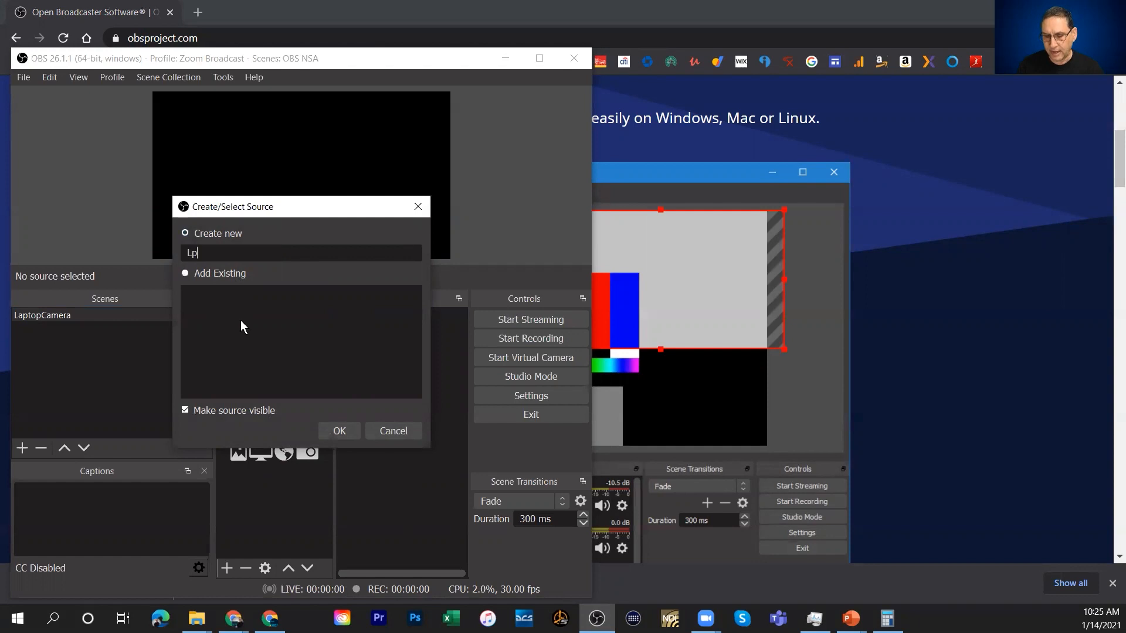
pyautogui.write('atopCameraSource')
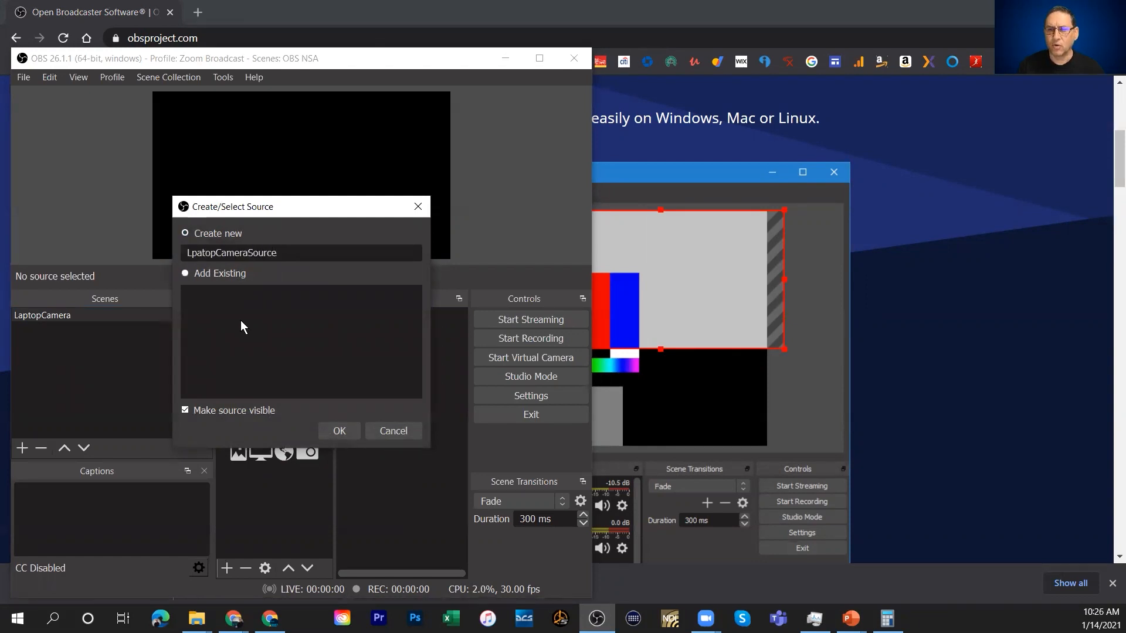
pyautogui.click(339, 432)
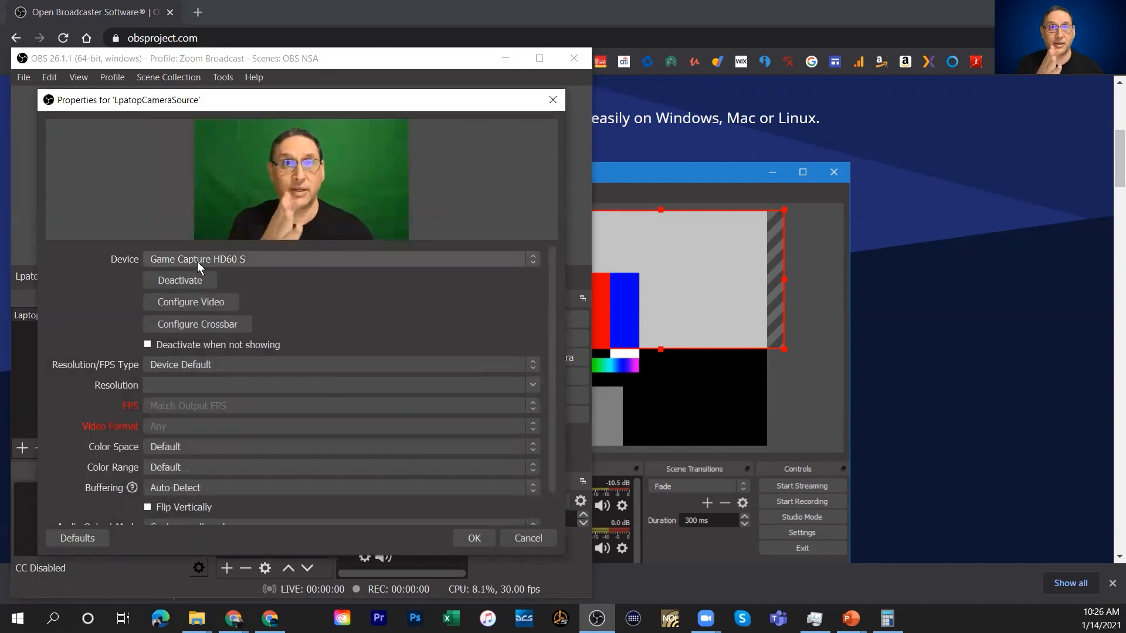
pyautogui.click(533, 260)
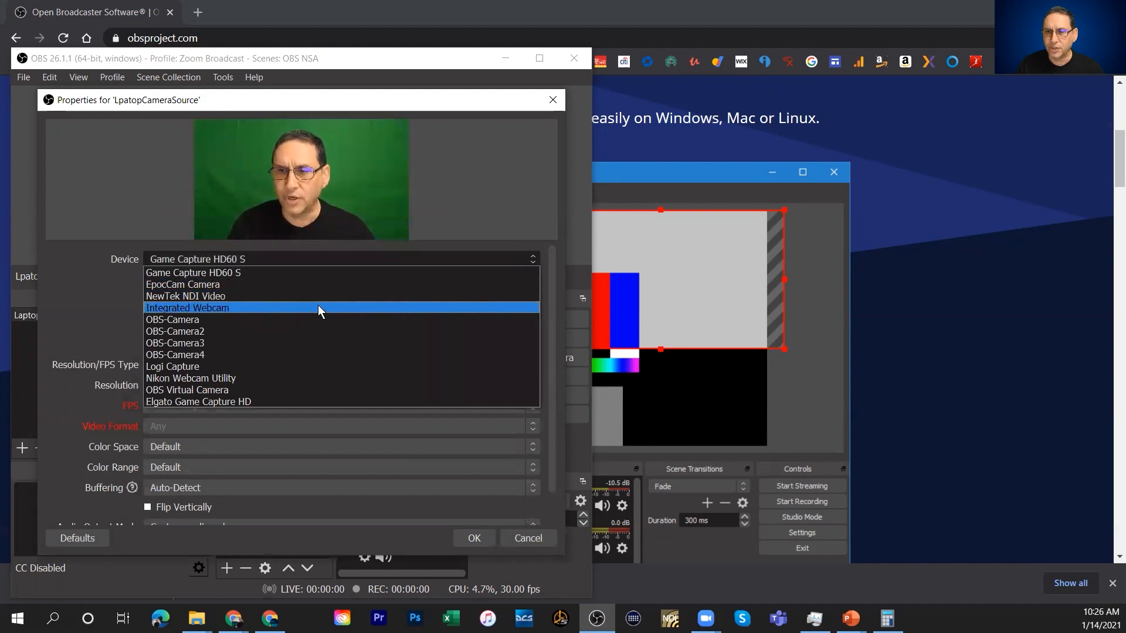
pyautogui.click(318, 305)
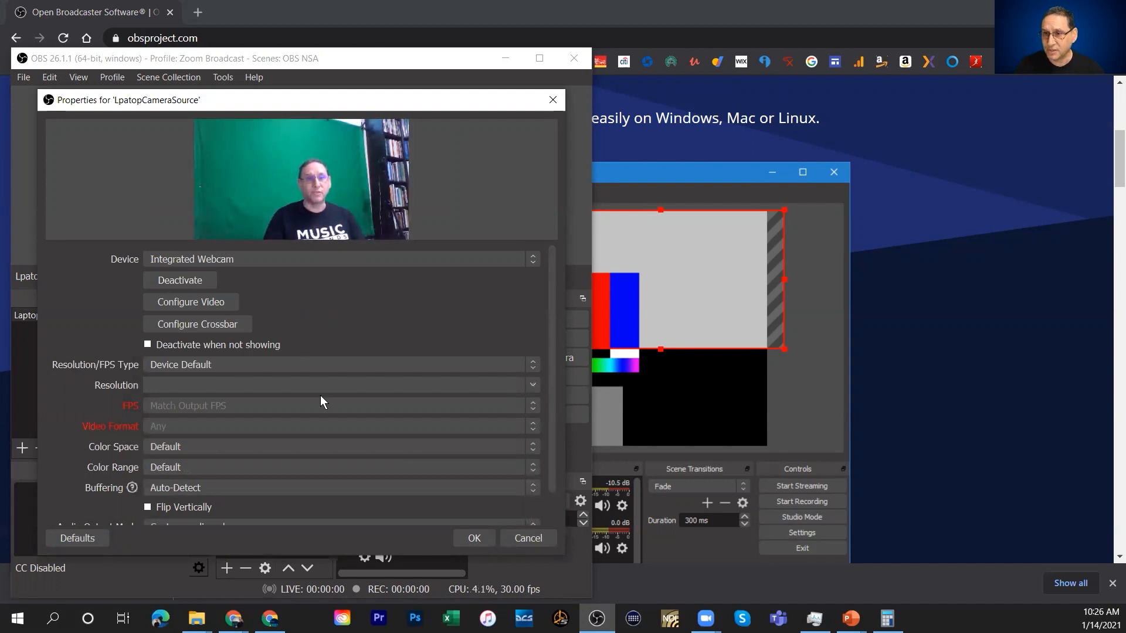
pyautogui.click(469, 538)
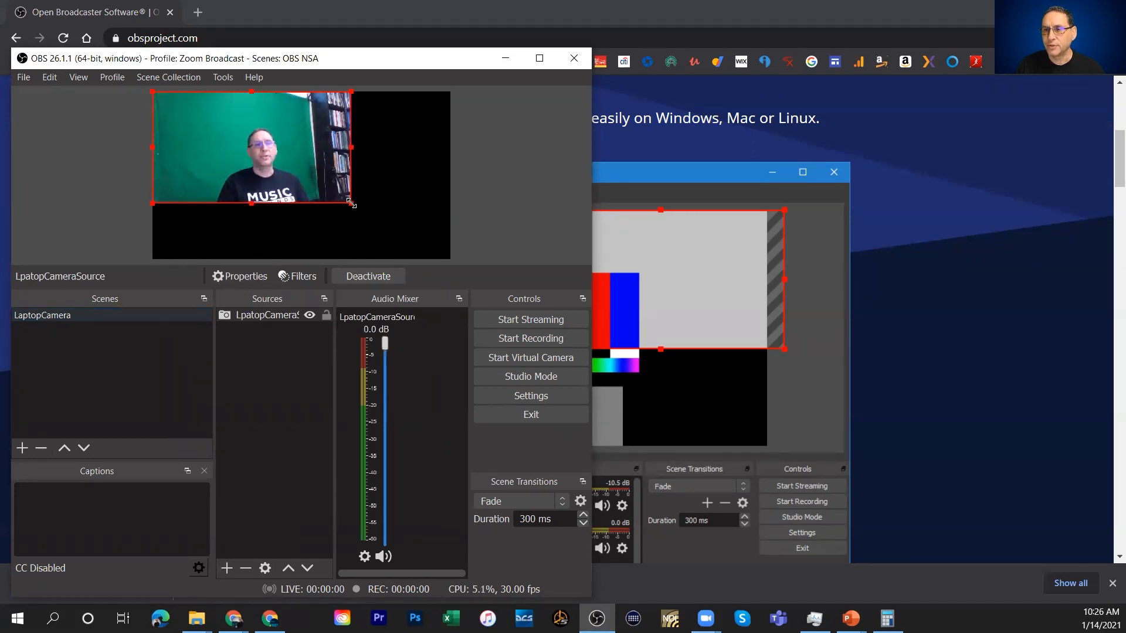
# Enlarge the webcam source beyond the canvas and reposition it so the presenter is roughly centered and the canvas is filled.
pyautogui.moveTo(351, 203); pyautogui.dragTo(553, 274)
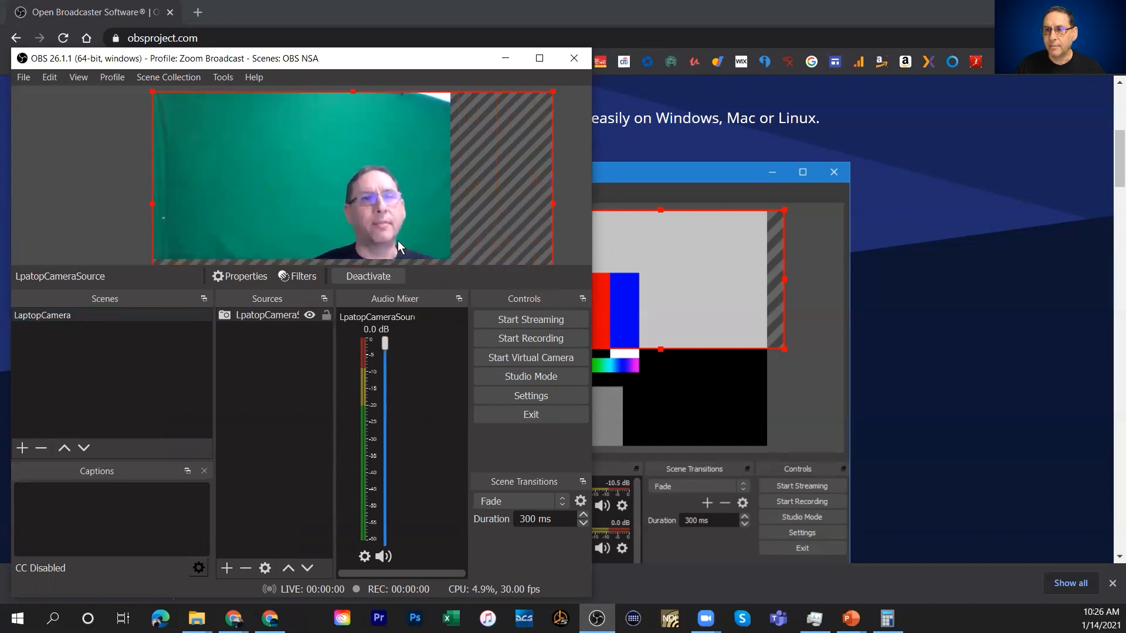
pyautogui.moveTo(312, 212); pyautogui.dragTo(248, 156)
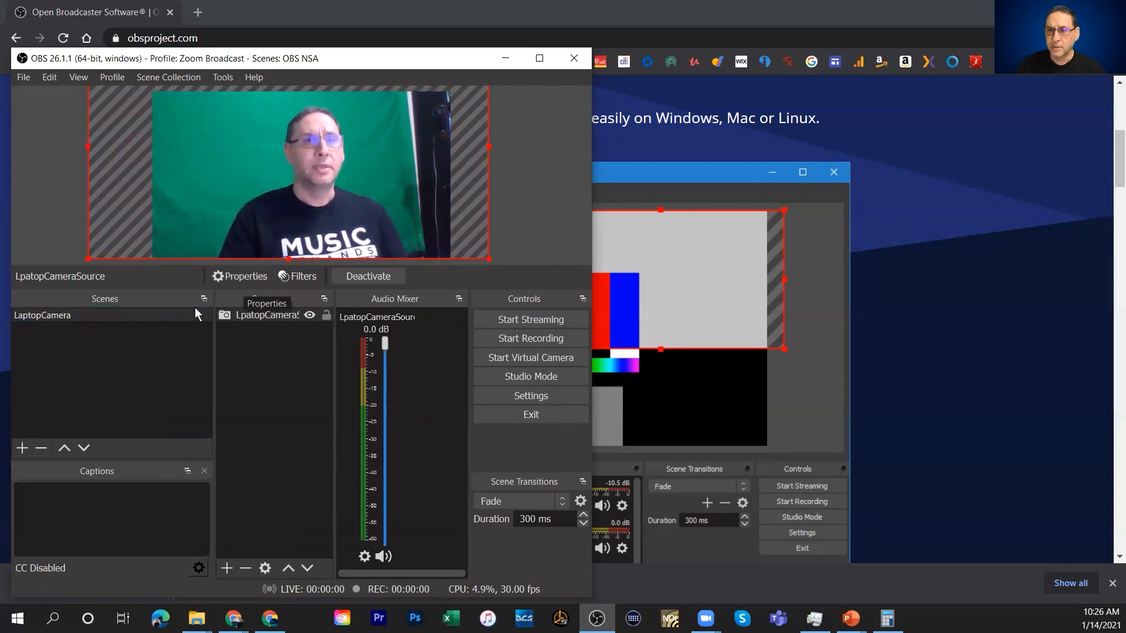
# Add a Chroma Key effect filter to LpatopCameraSource, keeping the default Green key color settings.
pyautogui.click(297, 275)
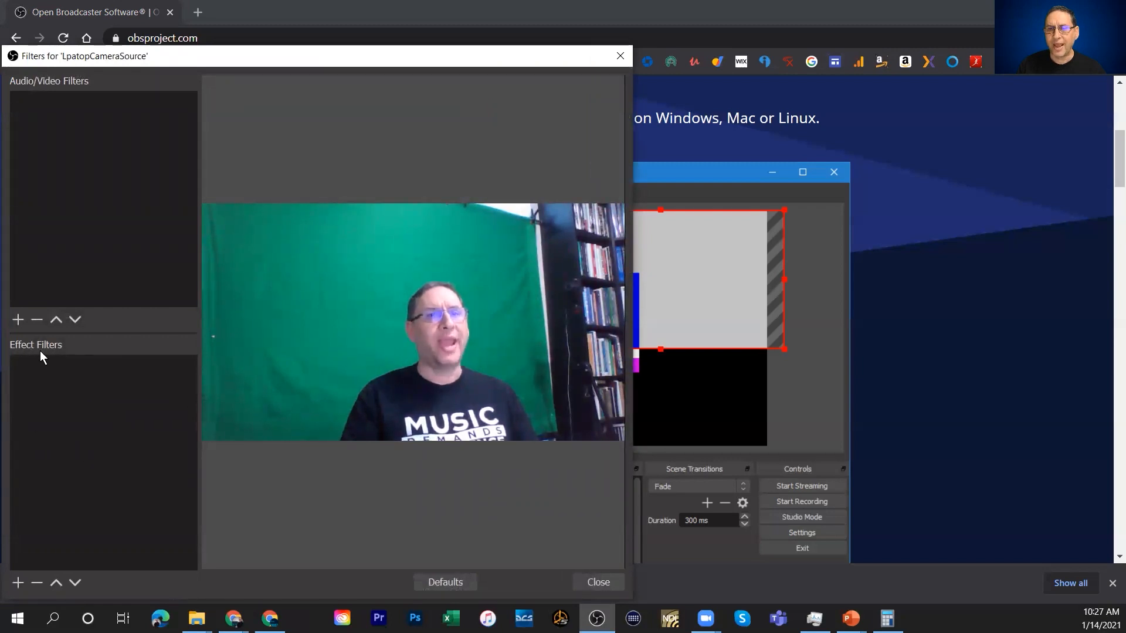
pyautogui.click(17, 582)
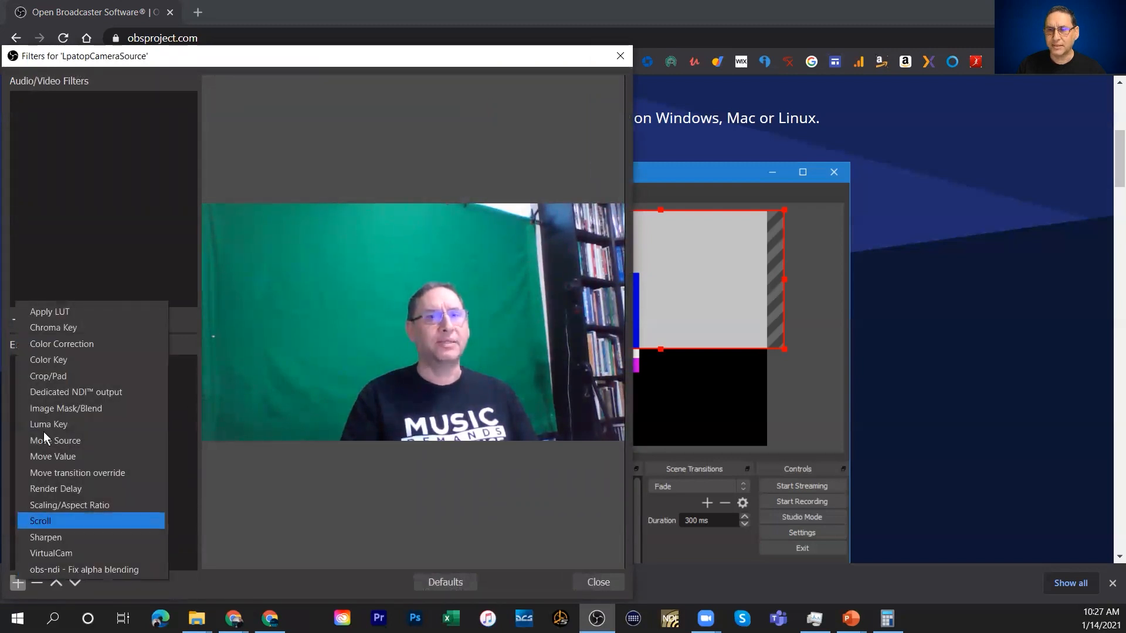
pyautogui.click(37, 332)
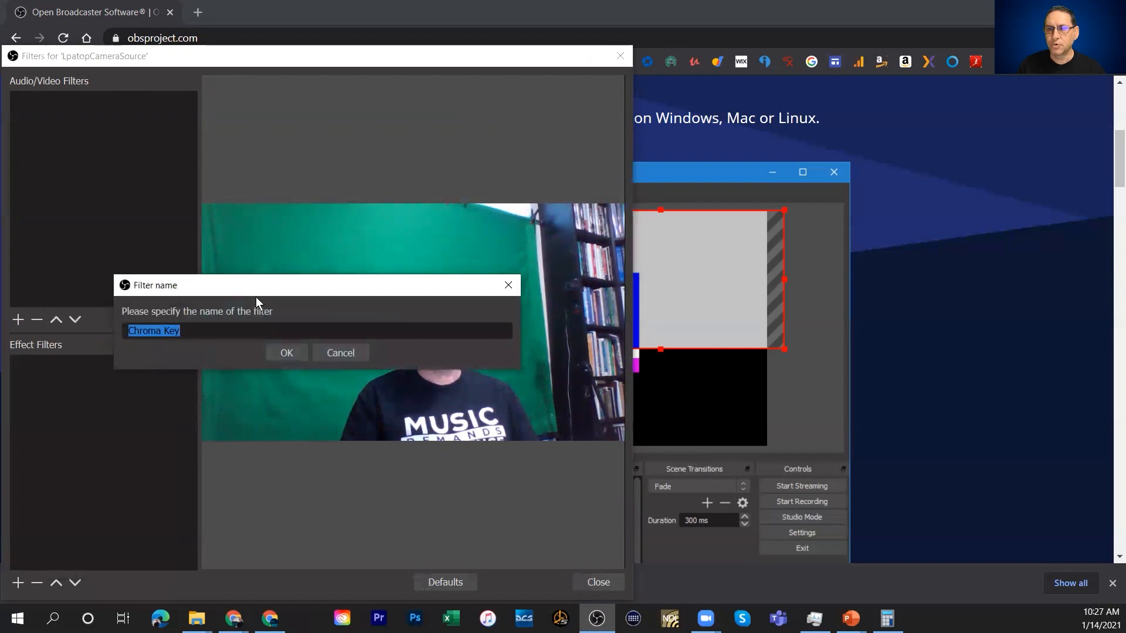
pyautogui.click(290, 352)
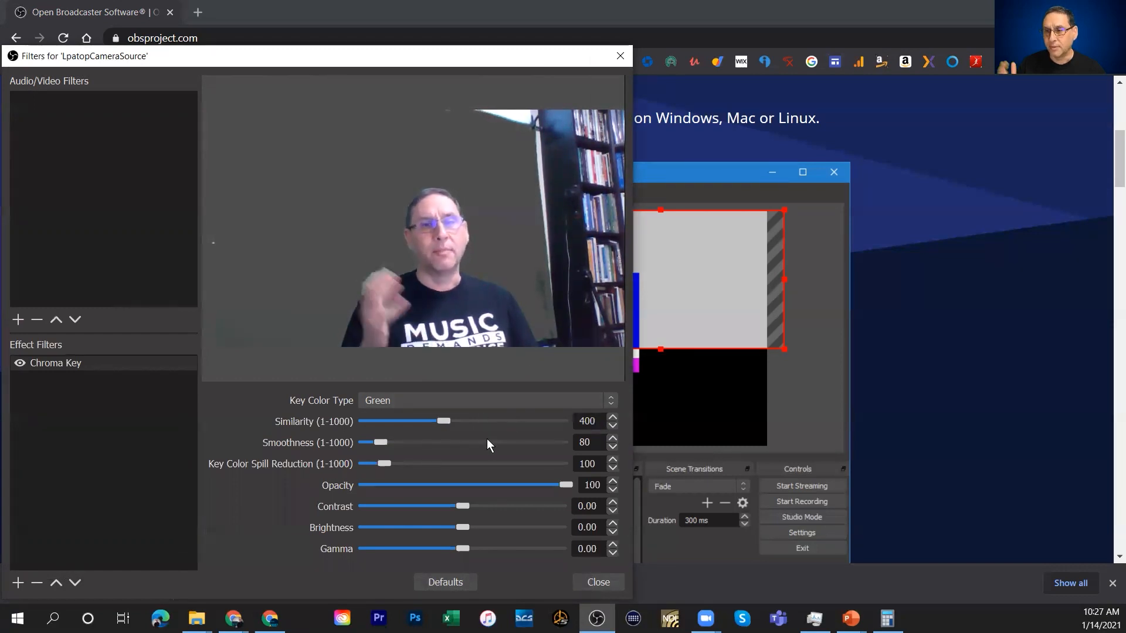
pyautogui.click(595, 584)
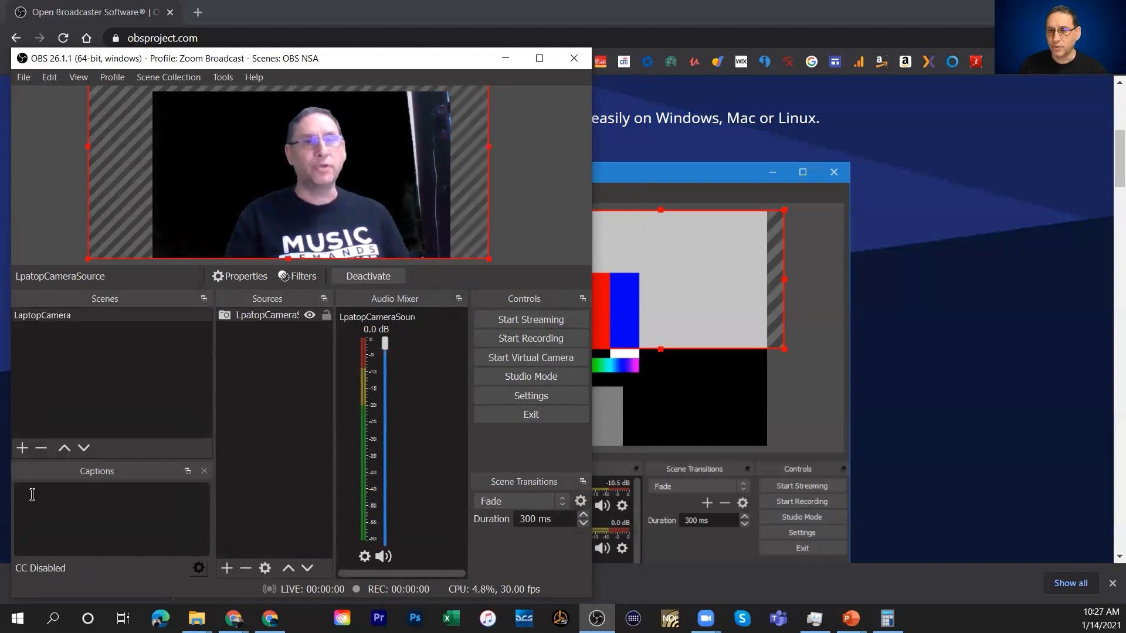
# Add a new scene named Background.
pyautogui.click(22, 448)
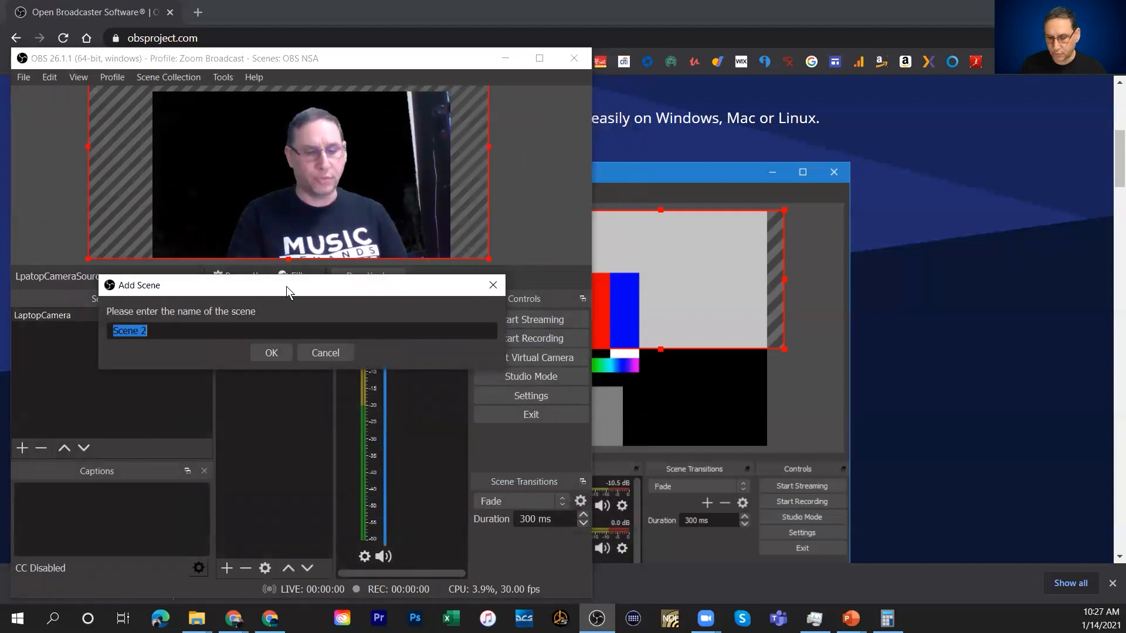
pyautogui.write('Bac')
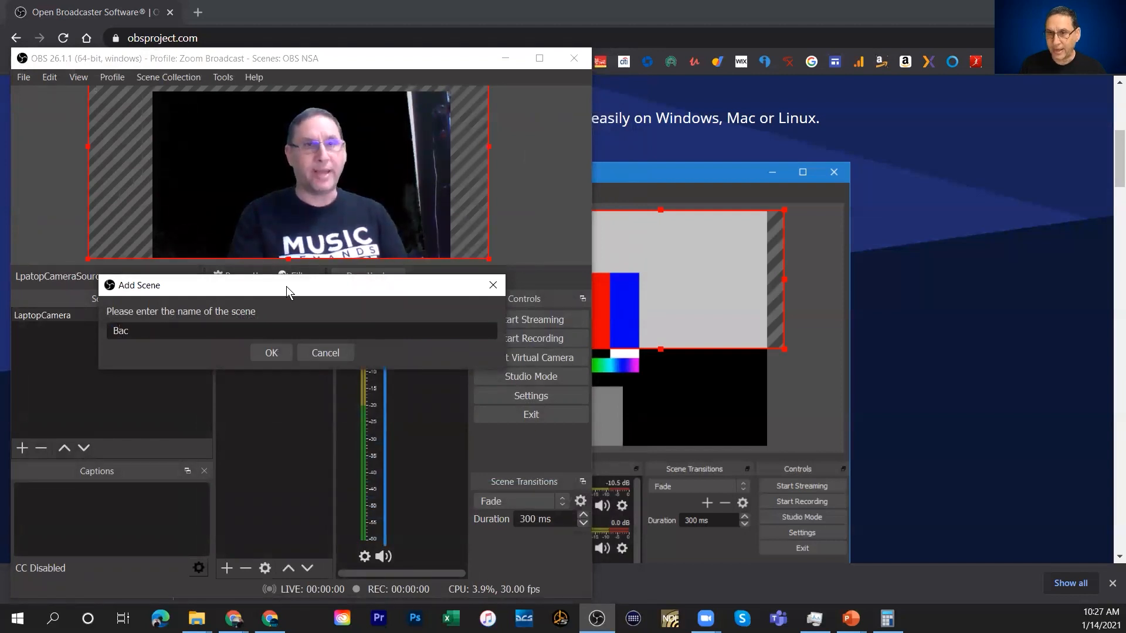
pyautogui.write('kground')
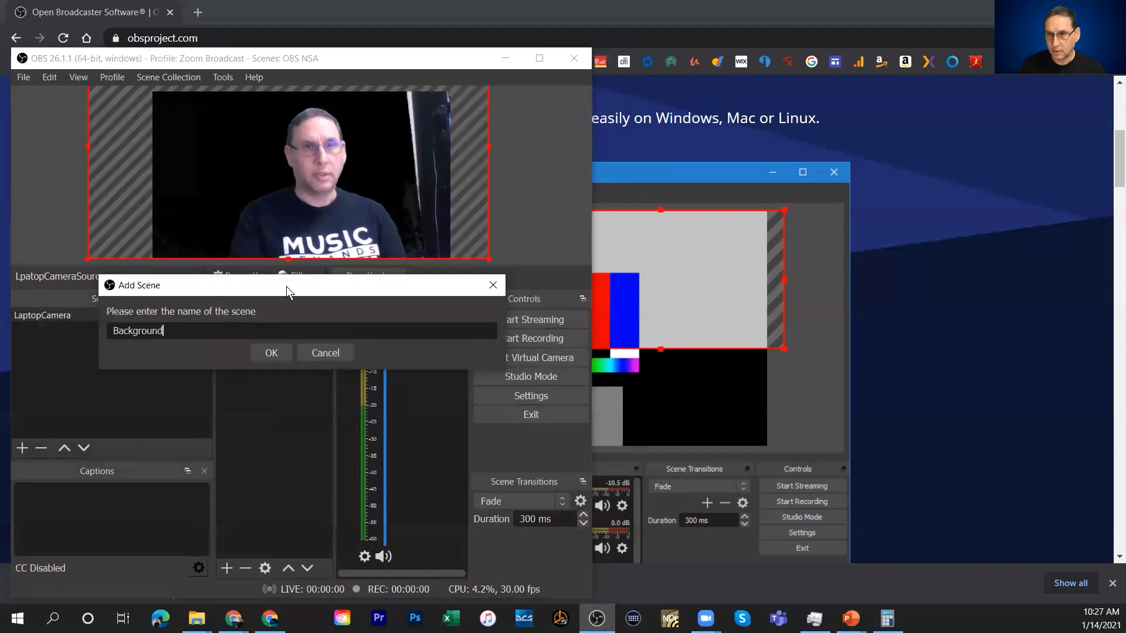
pyautogui.press('Return')
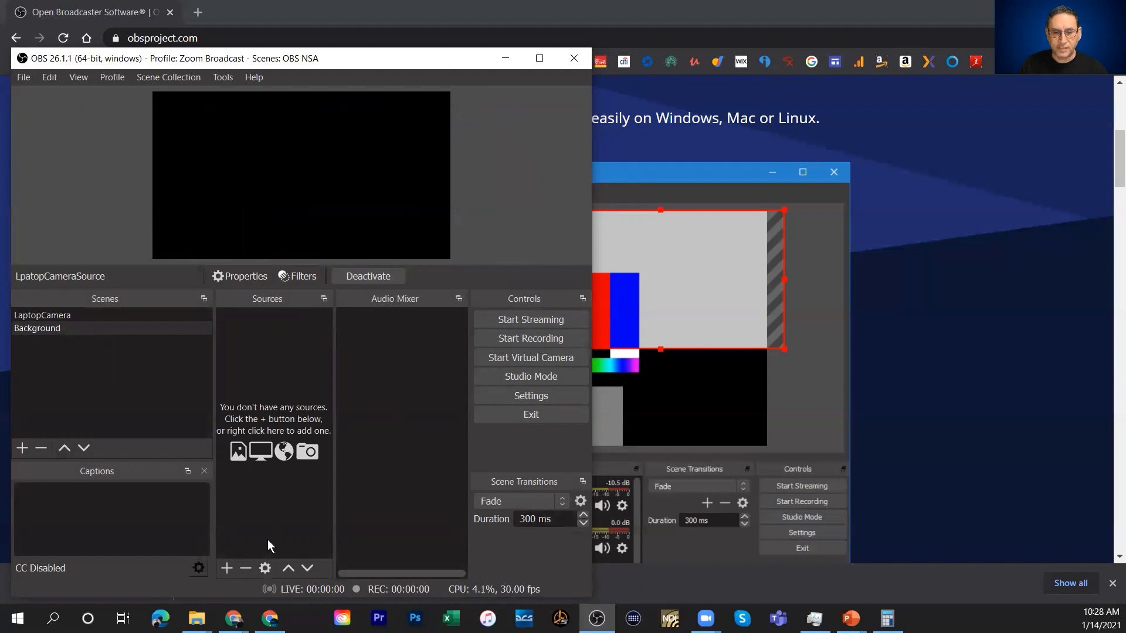
# Add a new Image source named Wall to the Background scene.
pyautogui.click(227, 569)
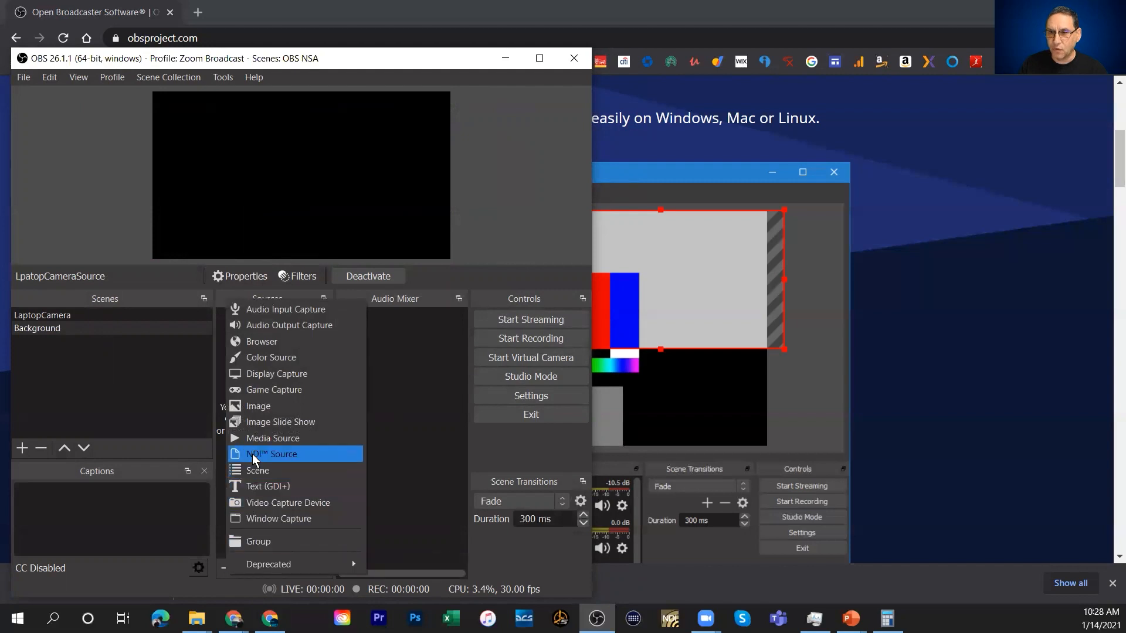
pyautogui.click(260, 406)
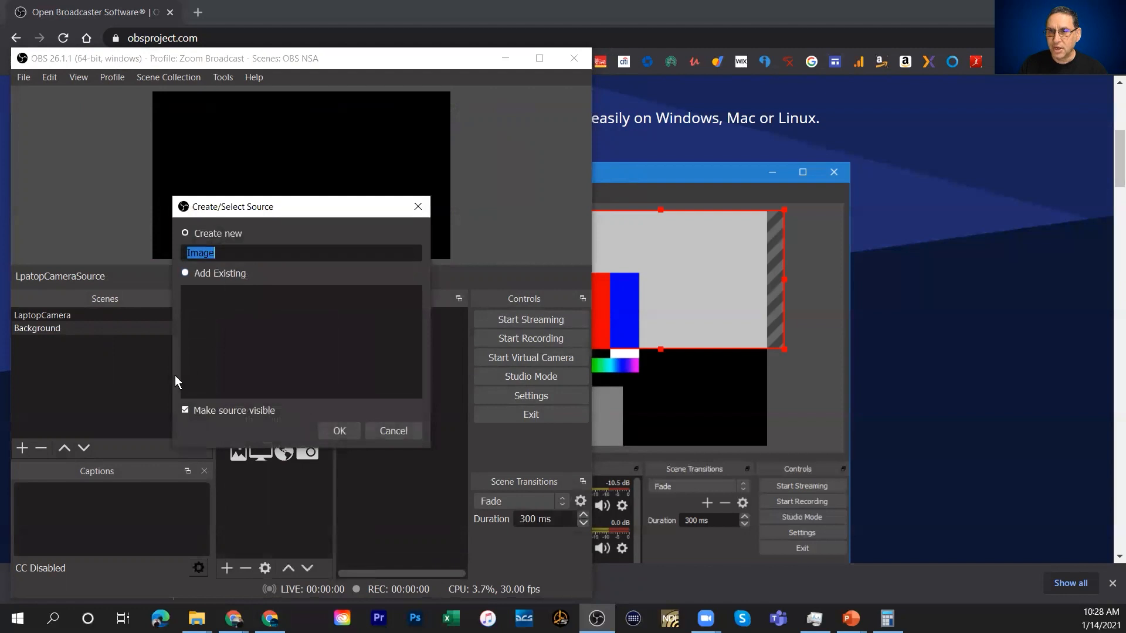
pyautogui.write('Wall')
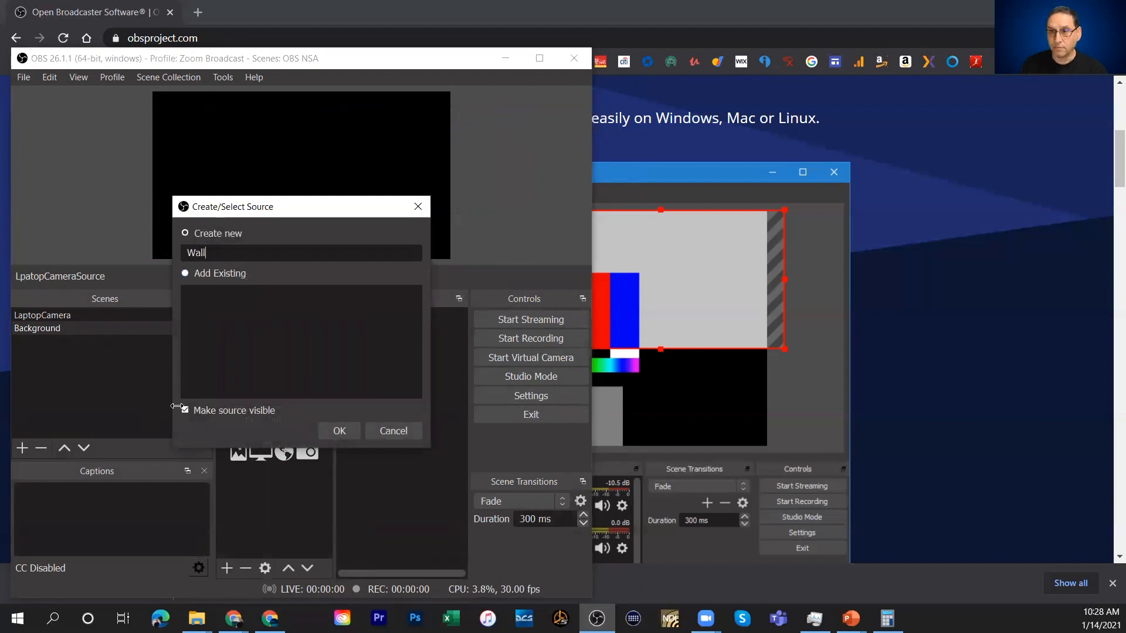
pyautogui.click(338, 430)
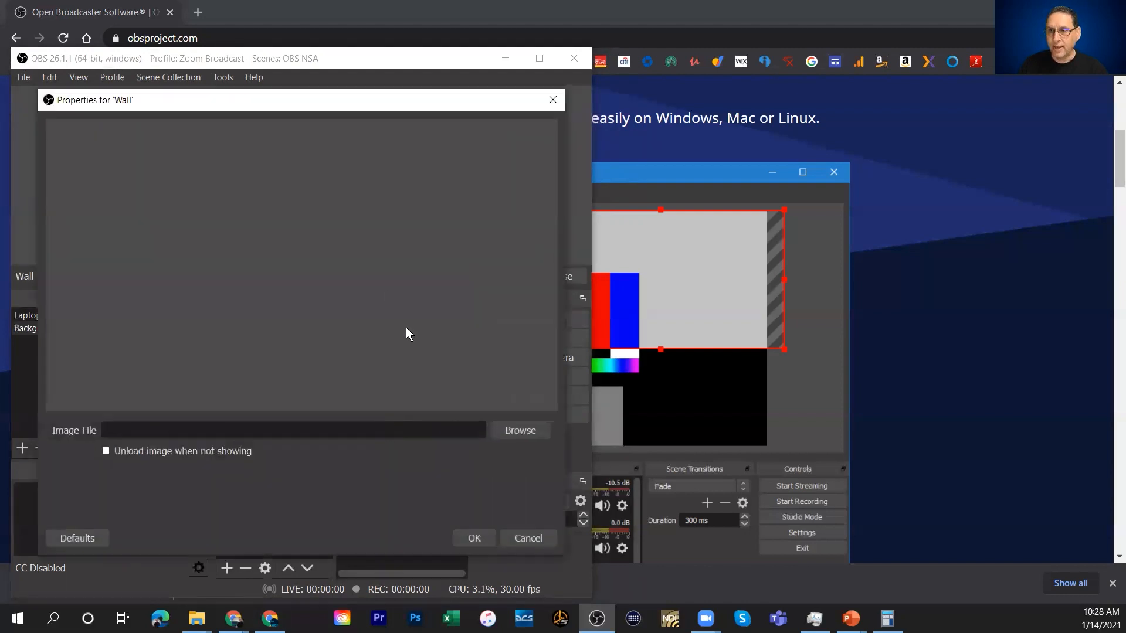
# Load the white brick picture wall-769963_1920 from the Pixabay folder as the Wall source's image file.
pyautogui.click(519, 430)
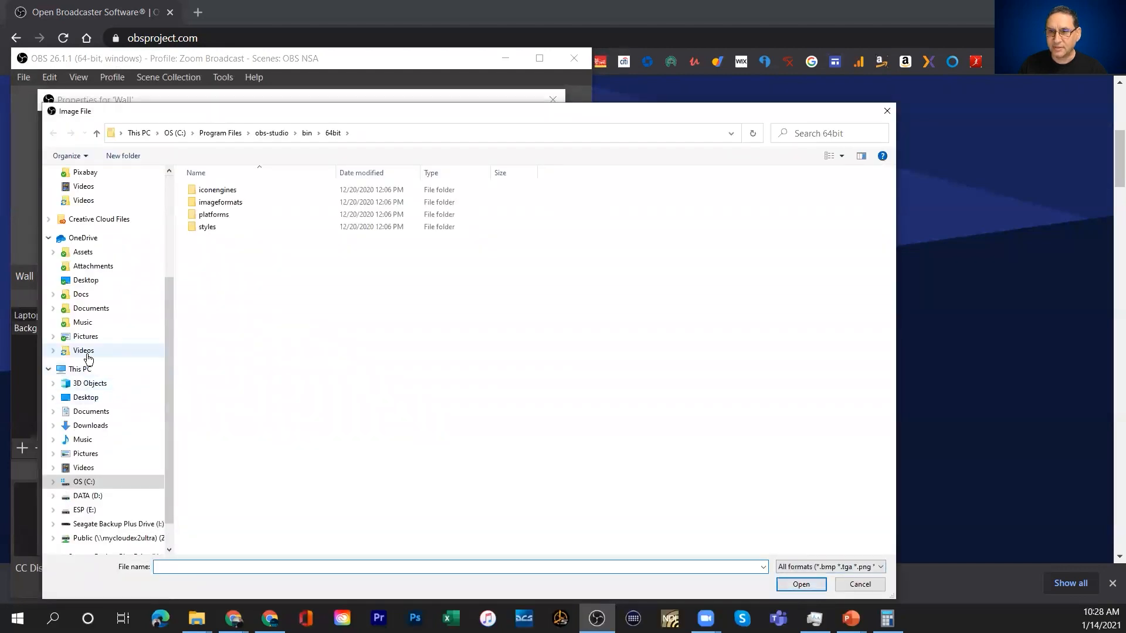
pyautogui.scroll(1, 88, 359)
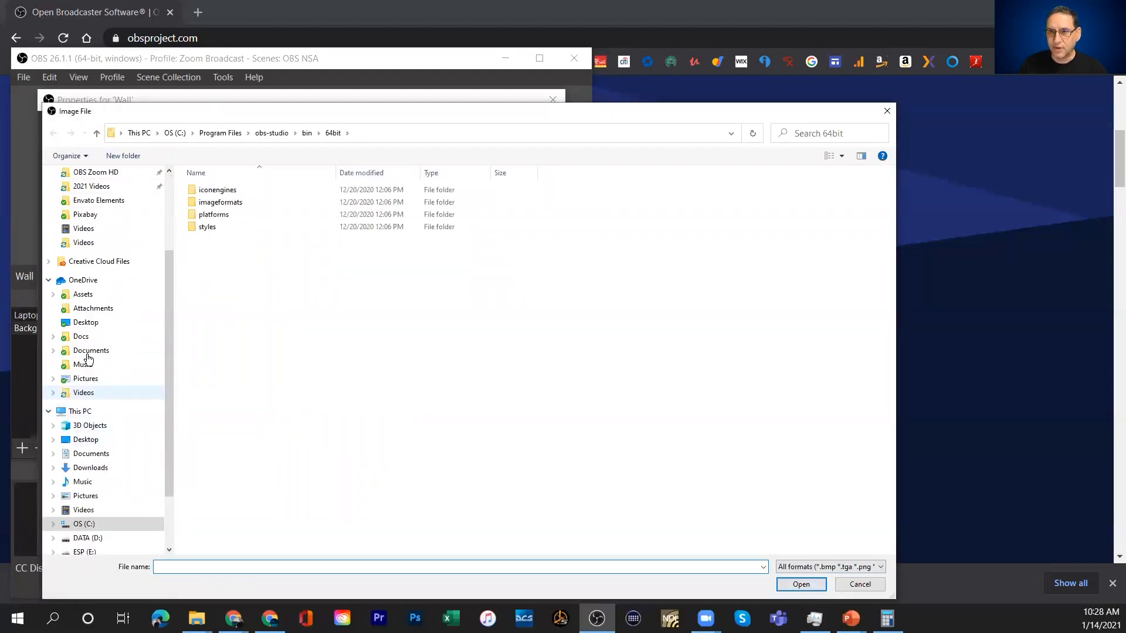
pyautogui.scroll(1, 88, 359)
pyautogui.click(85, 242)
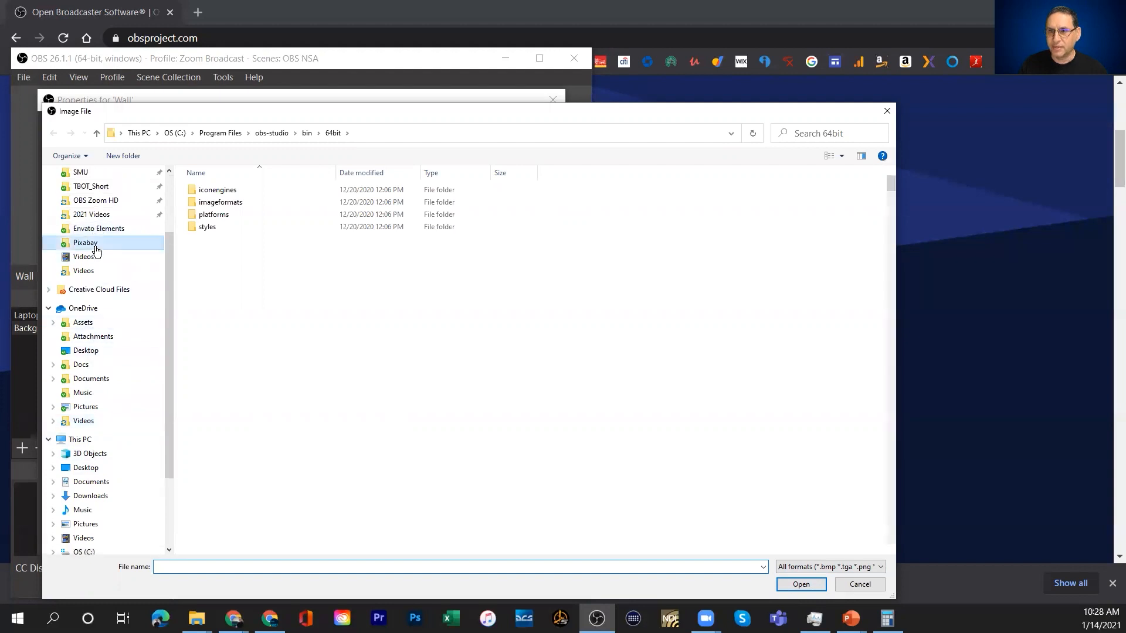
pyautogui.scroll(-5, 379, 369)
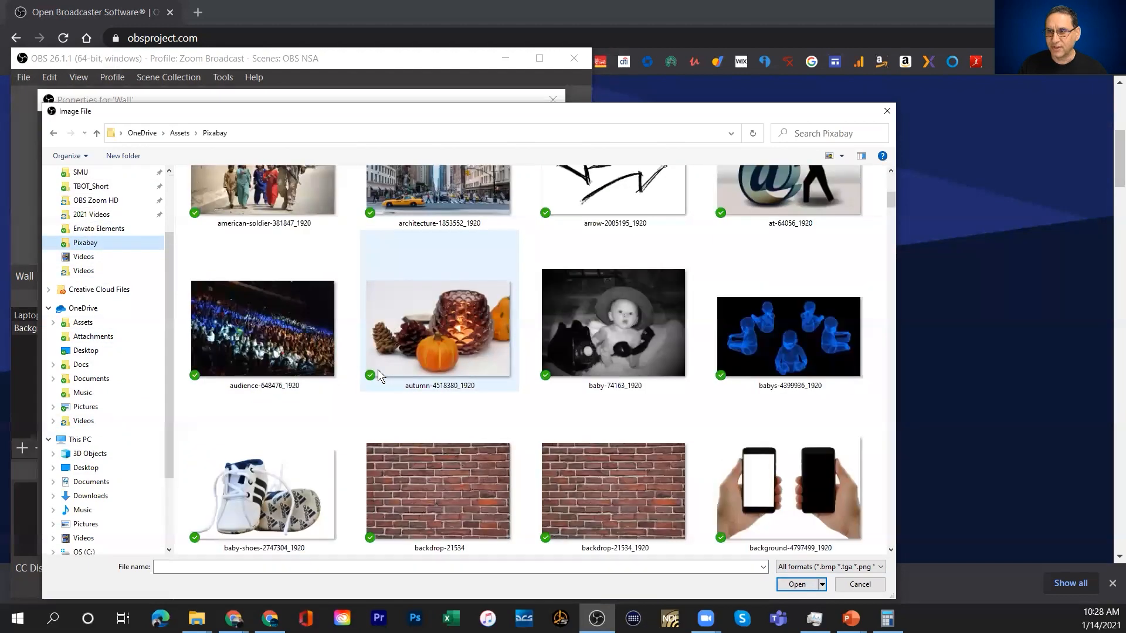
pyautogui.scroll(-8, 379, 381)
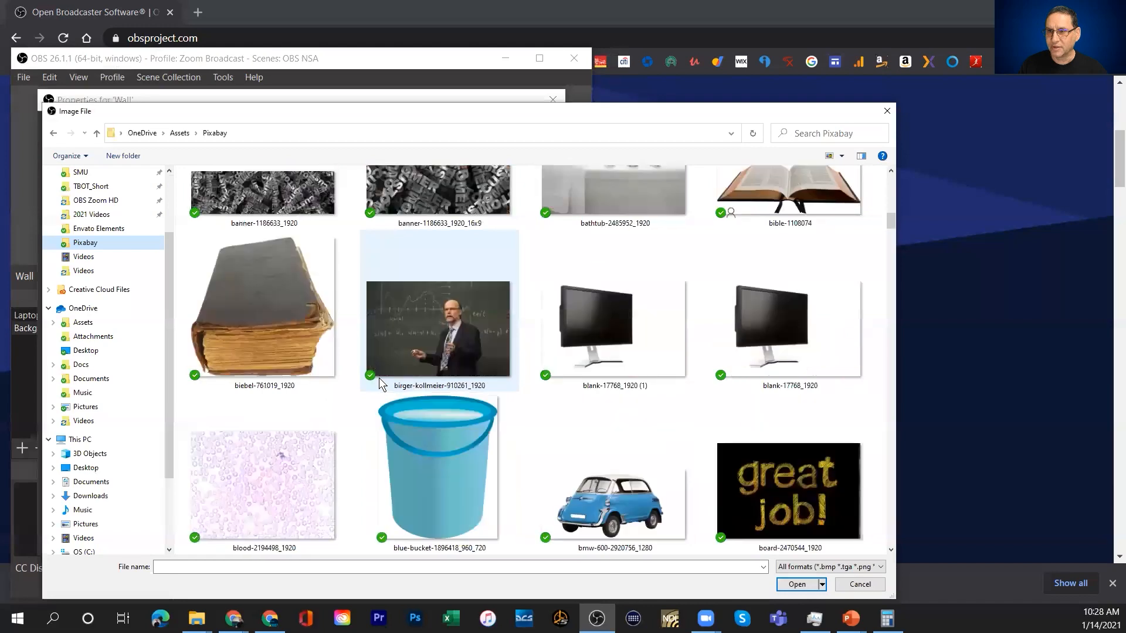
pyautogui.scroll(-20, 379, 378)
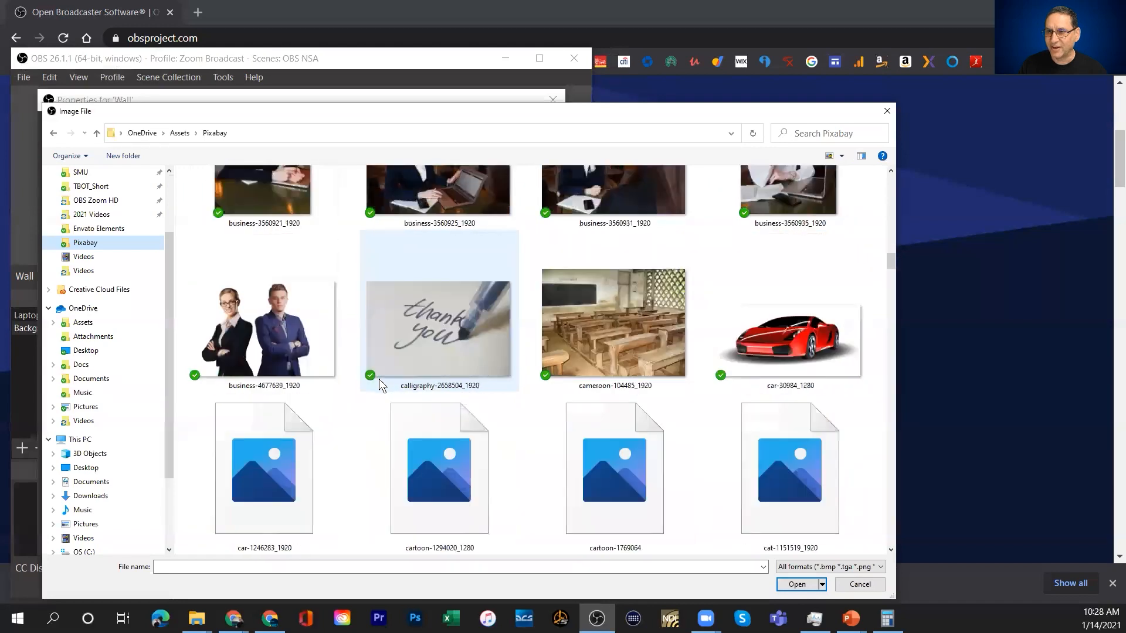
pyautogui.scroll(-20, 379, 379)
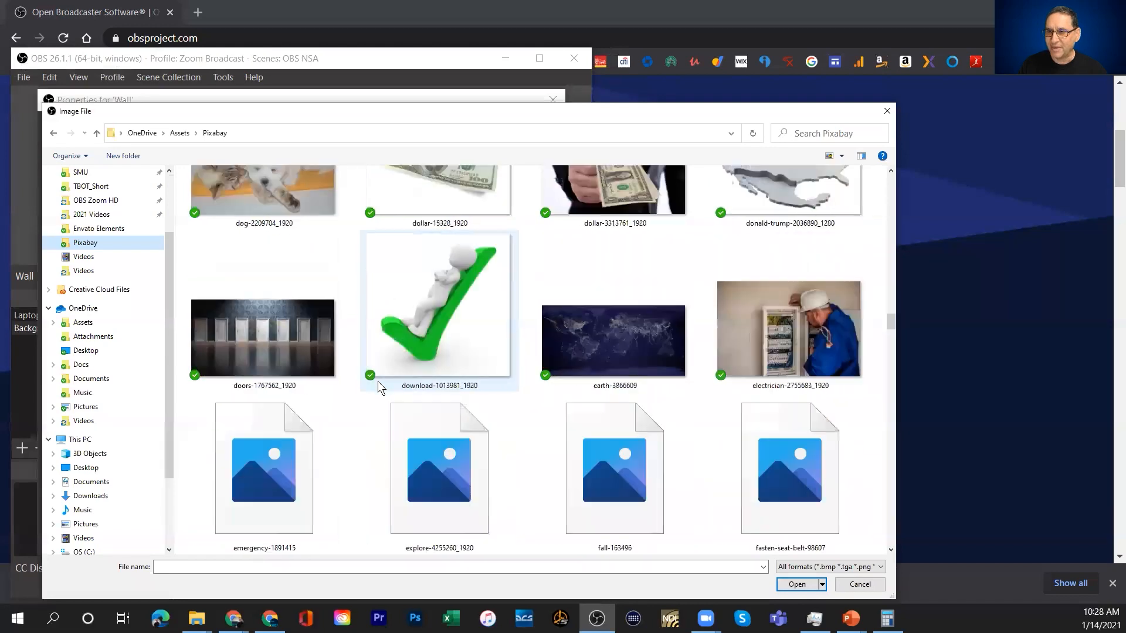
pyautogui.scroll(-20, 378, 381)
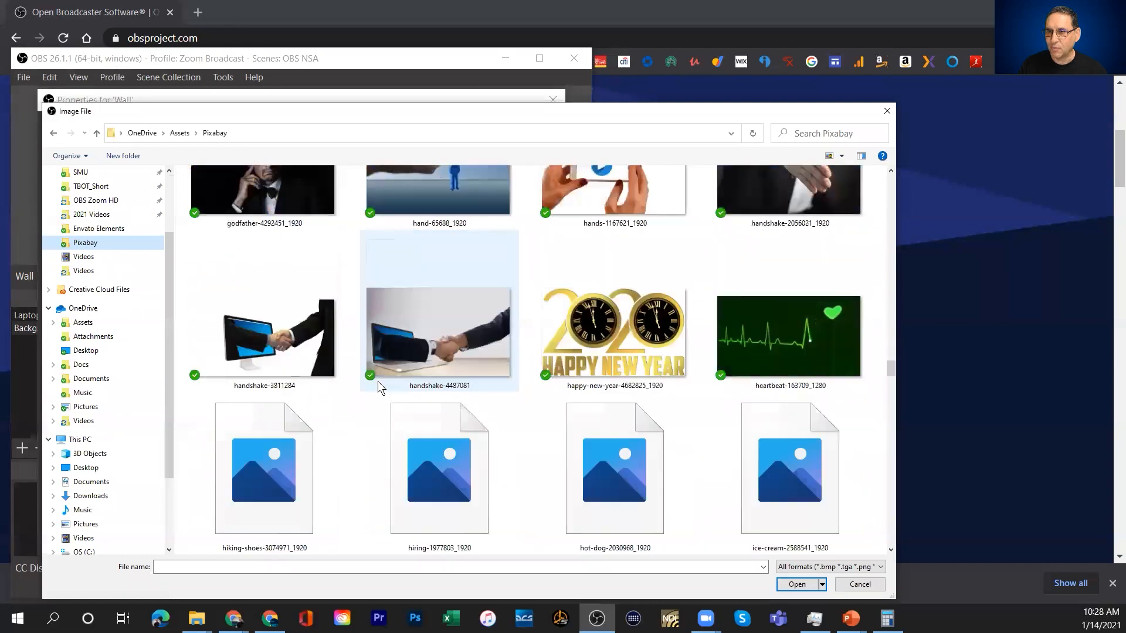
pyautogui.scroll(-20, 378, 382)
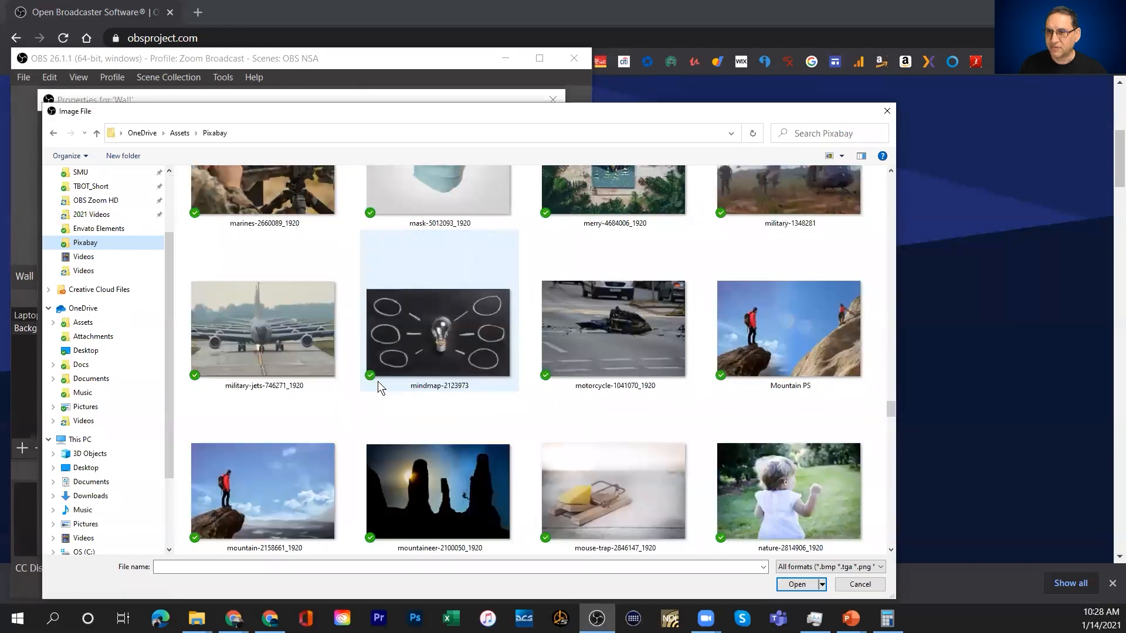
pyautogui.scroll(-20, 378, 382)
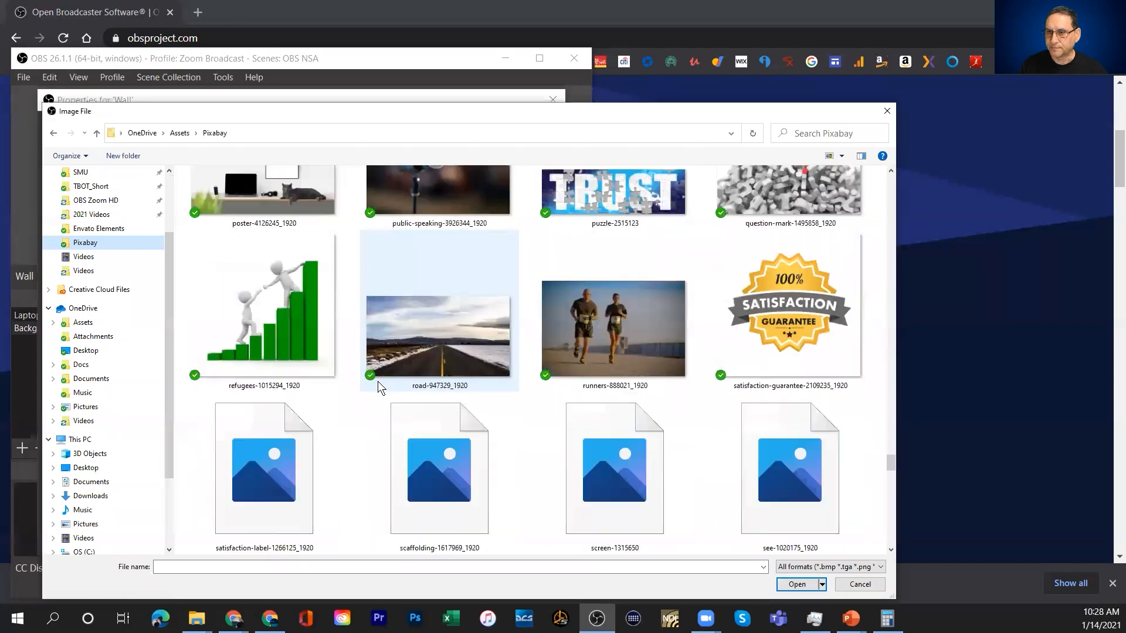
pyautogui.scroll(-10, 378, 381)
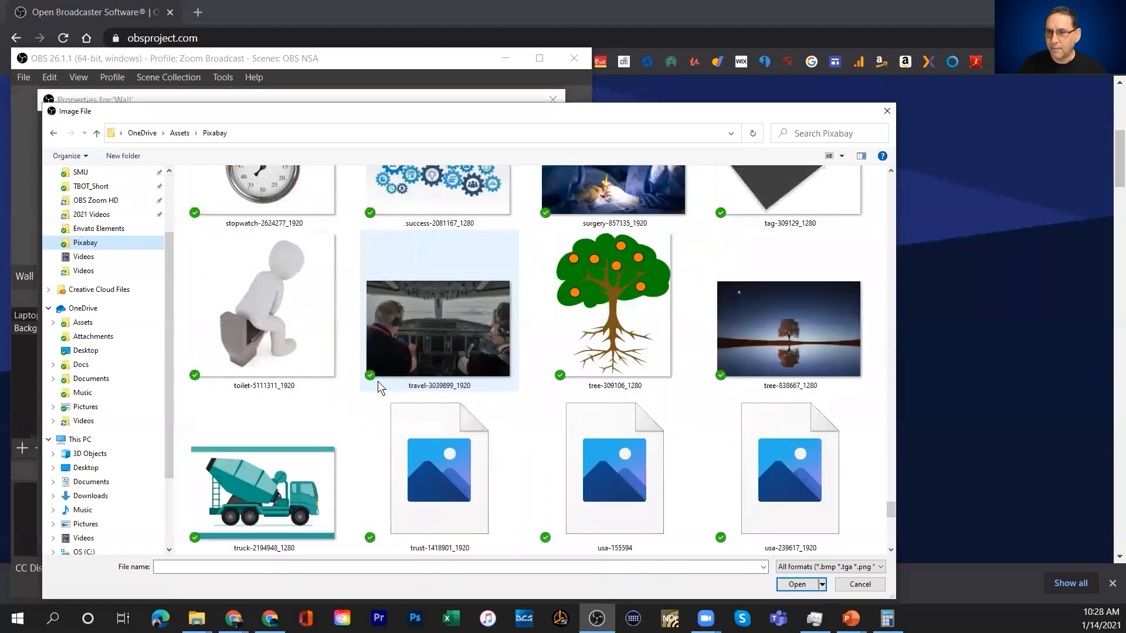
pyautogui.scroll(-8, 378, 381)
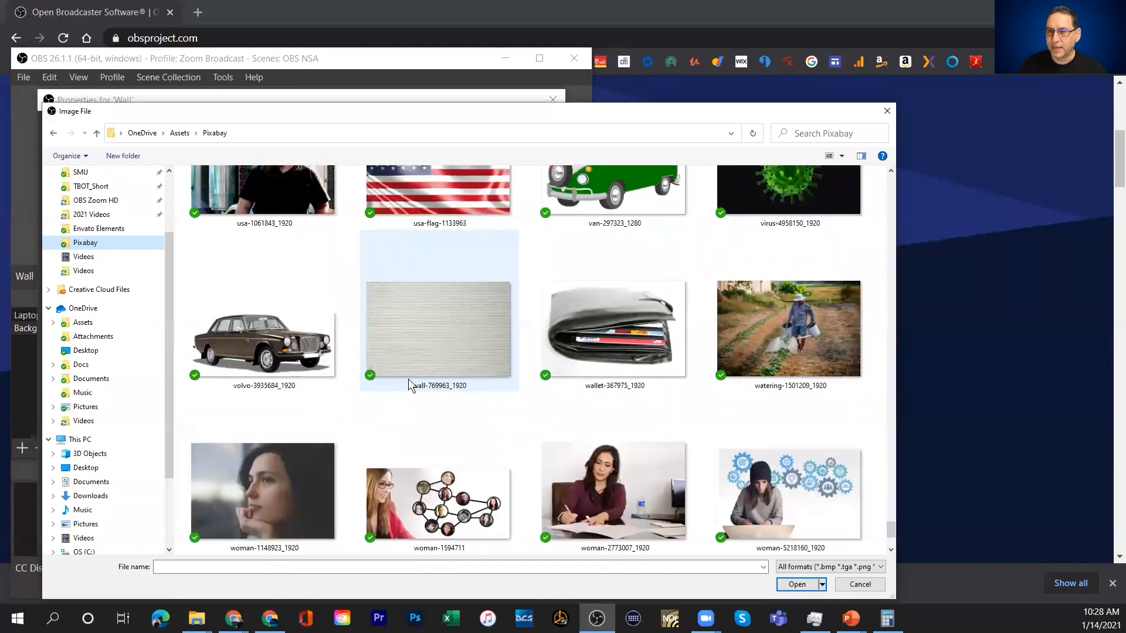
pyautogui.click(433, 352)
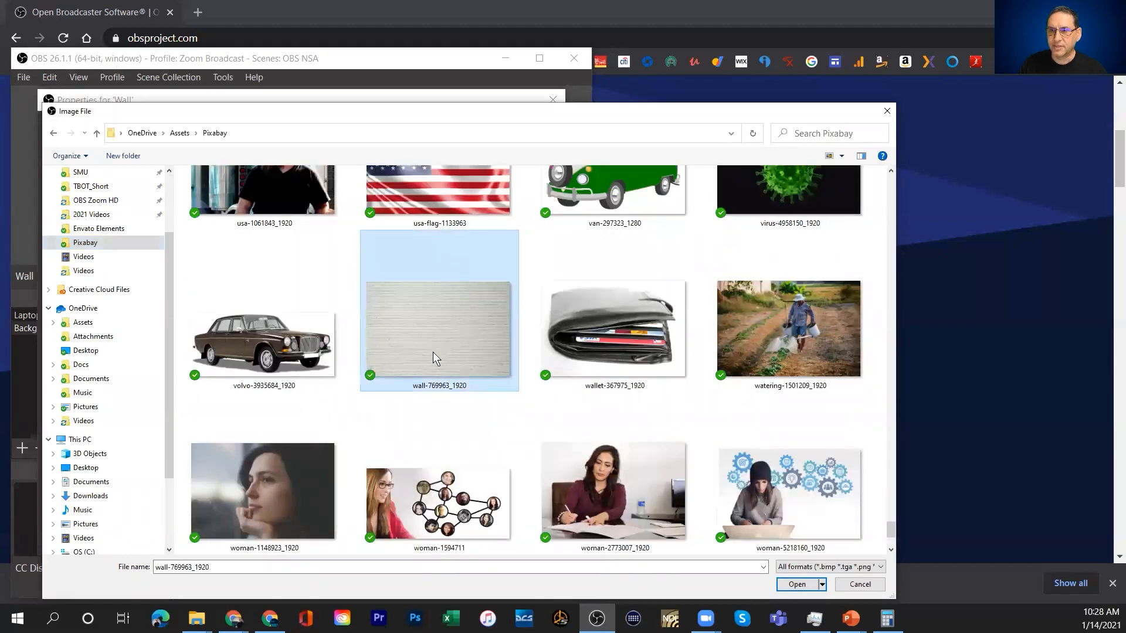
pyautogui.click(797, 587)
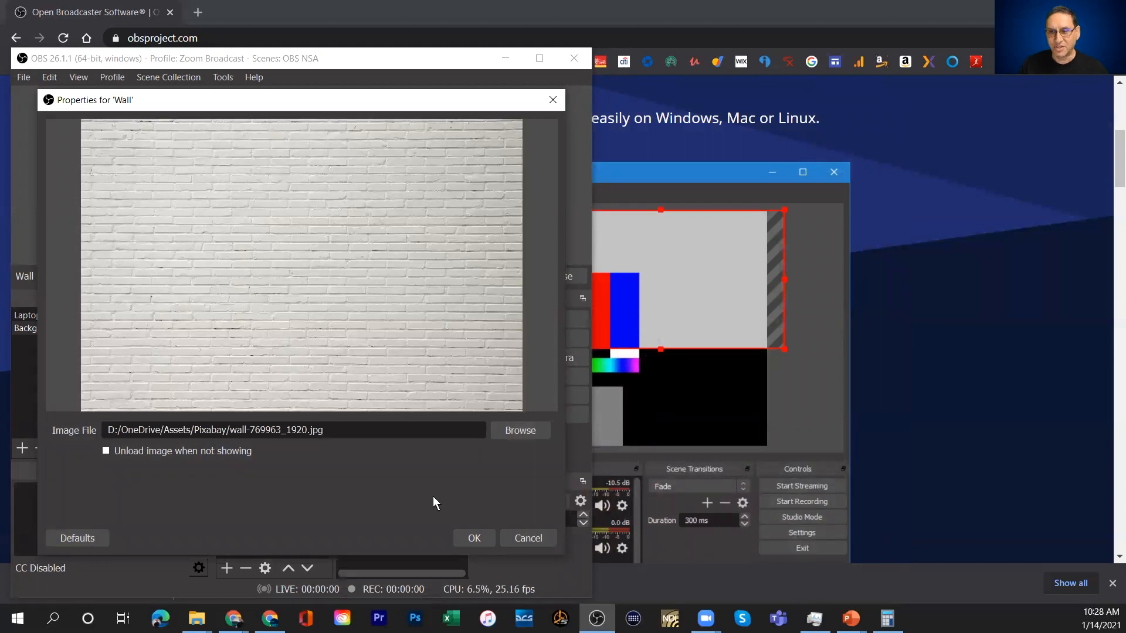
pyautogui.click(473, 538)
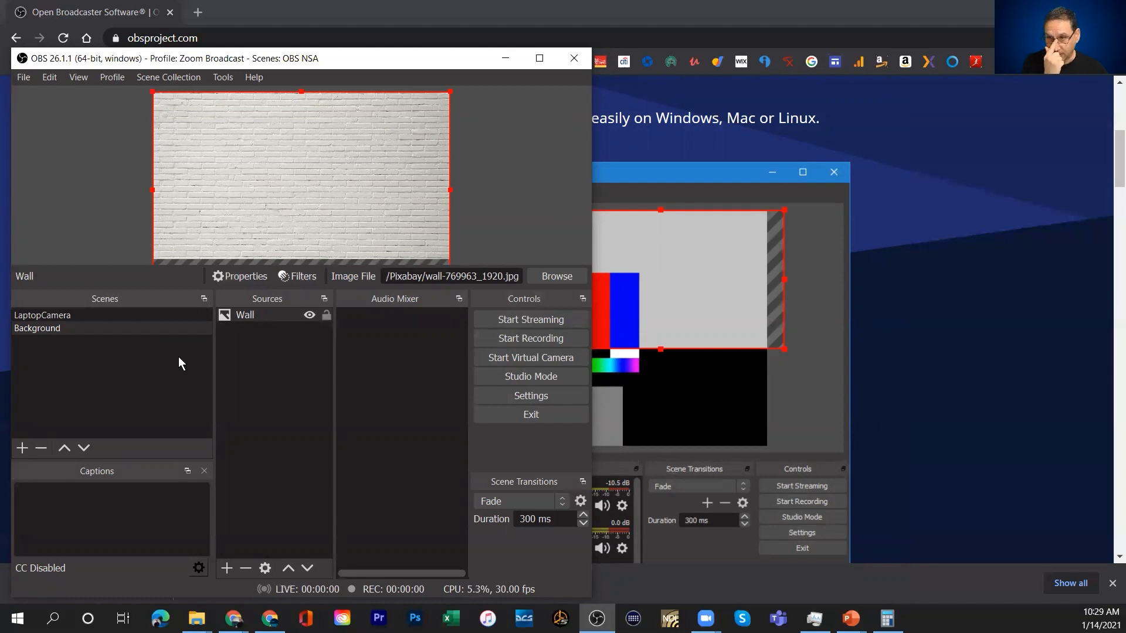
# Add a second Image source named BlueGreen to the Background scene, using OBSZOOM.png from the Videos/OBSZOOM folder.
pyautogui.click(228, 568)
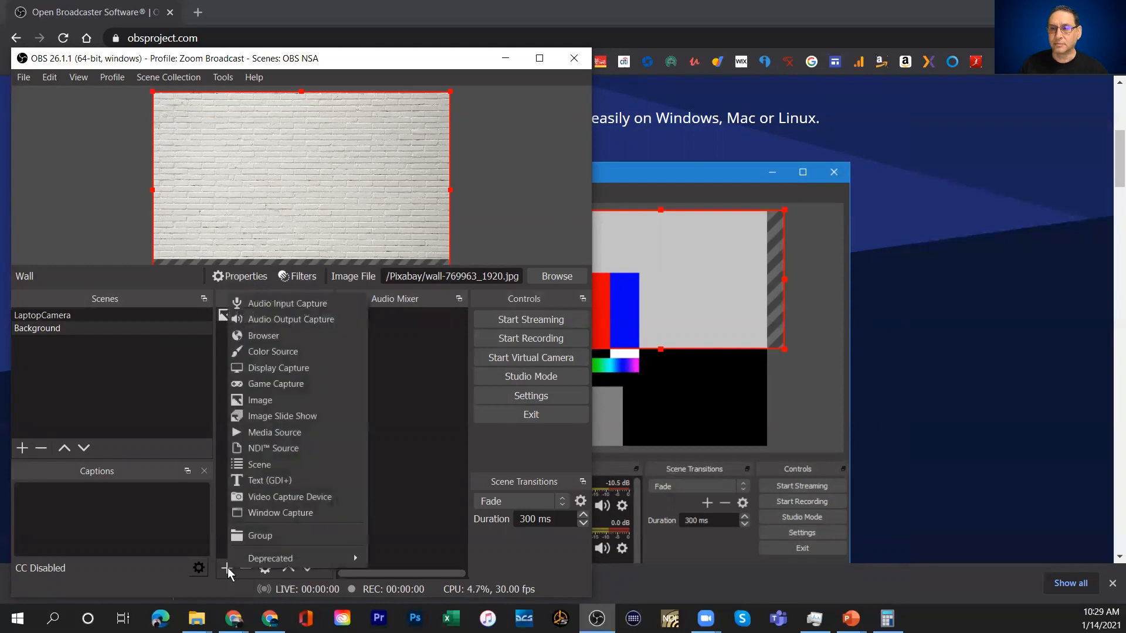
pyautogui.click(260, 402)
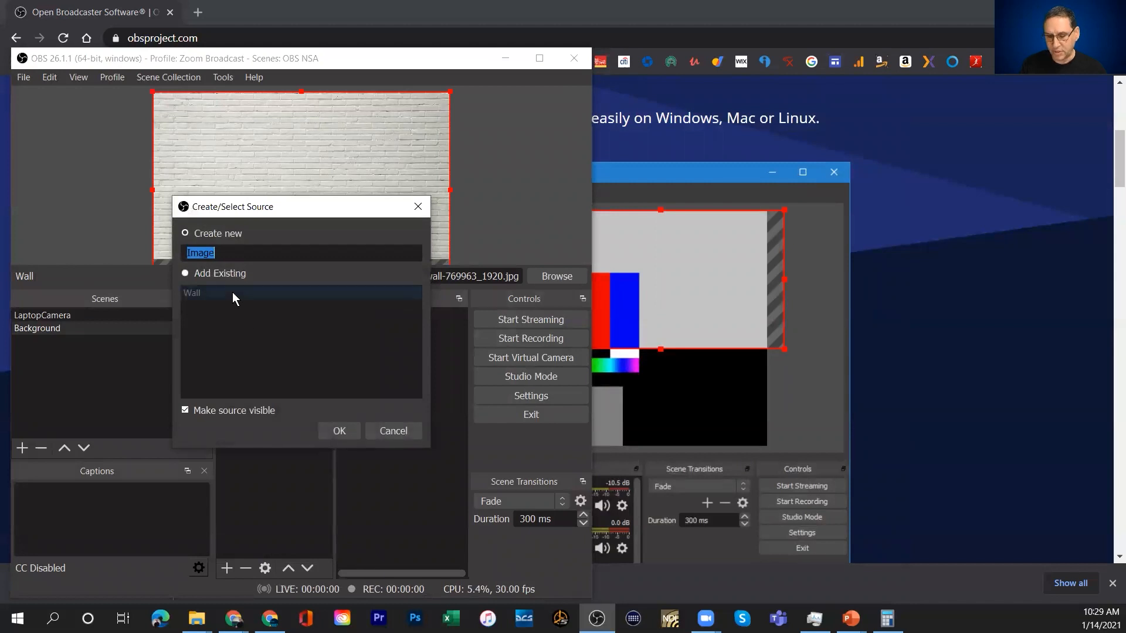
pyautogui.write('BlueGreen')
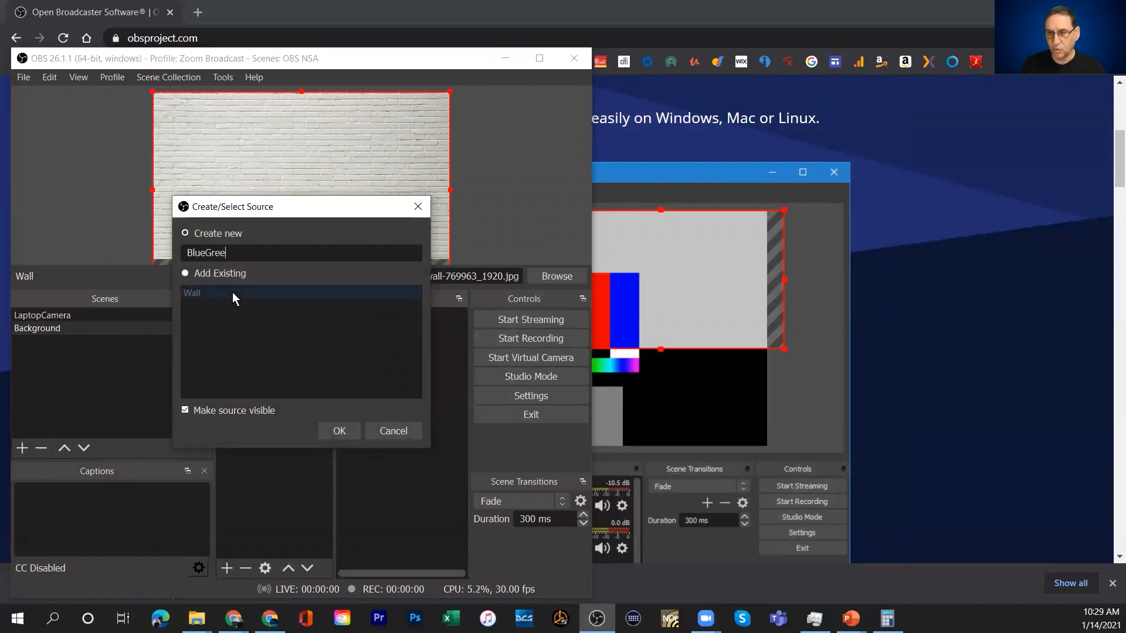
pyautogui.click(339, 432)
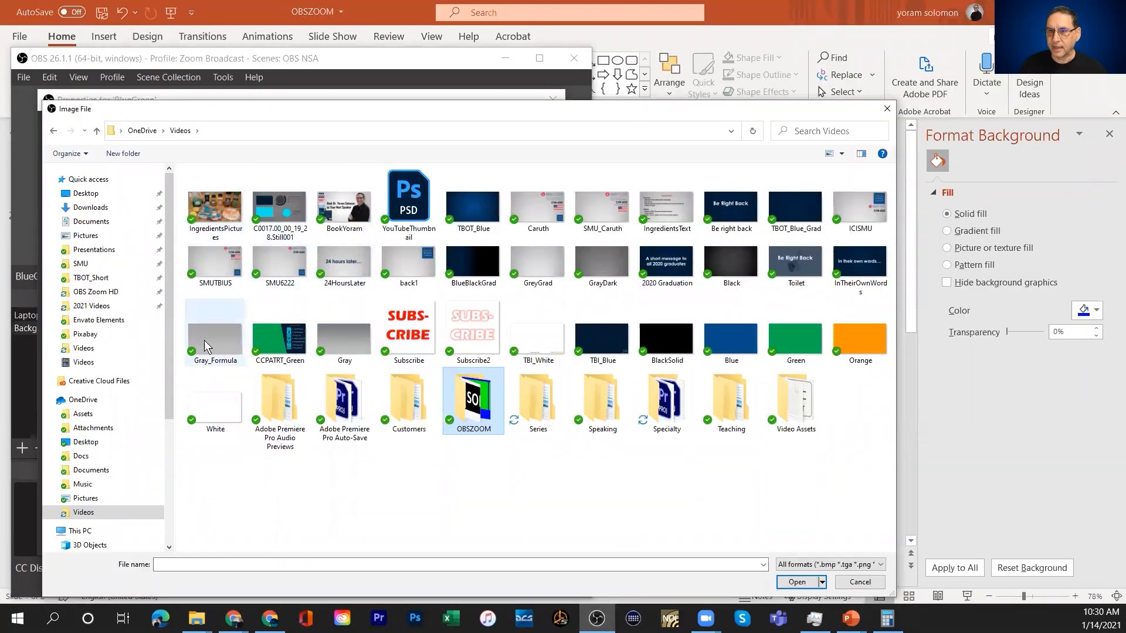
pyautogui.doubleClick(462, 411)
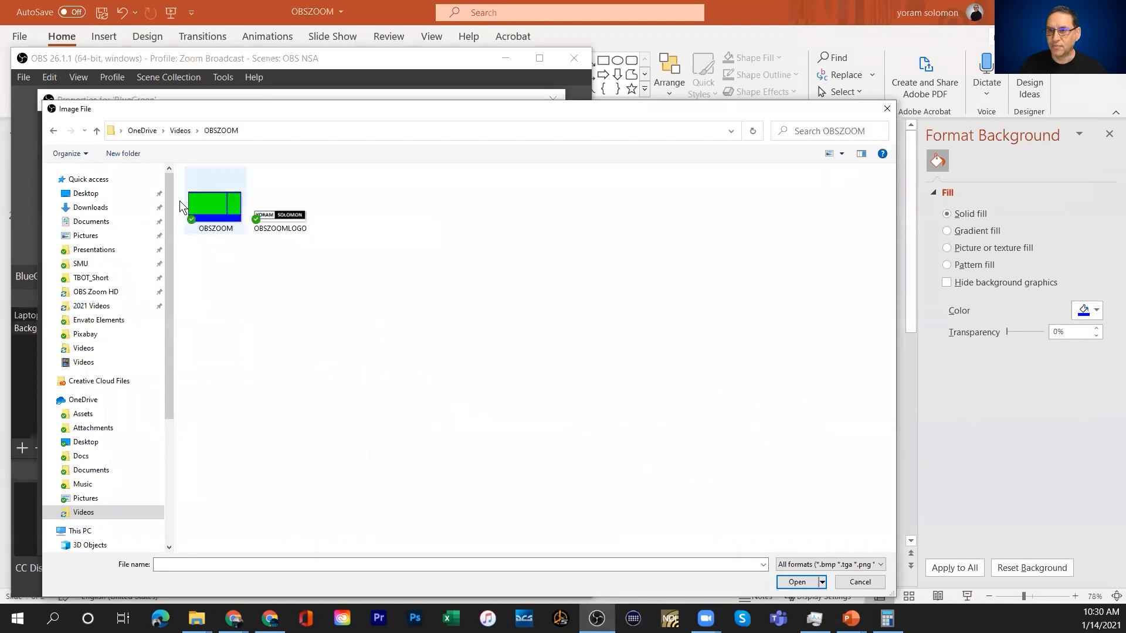
pyautogui.doubleClick(199, 214)
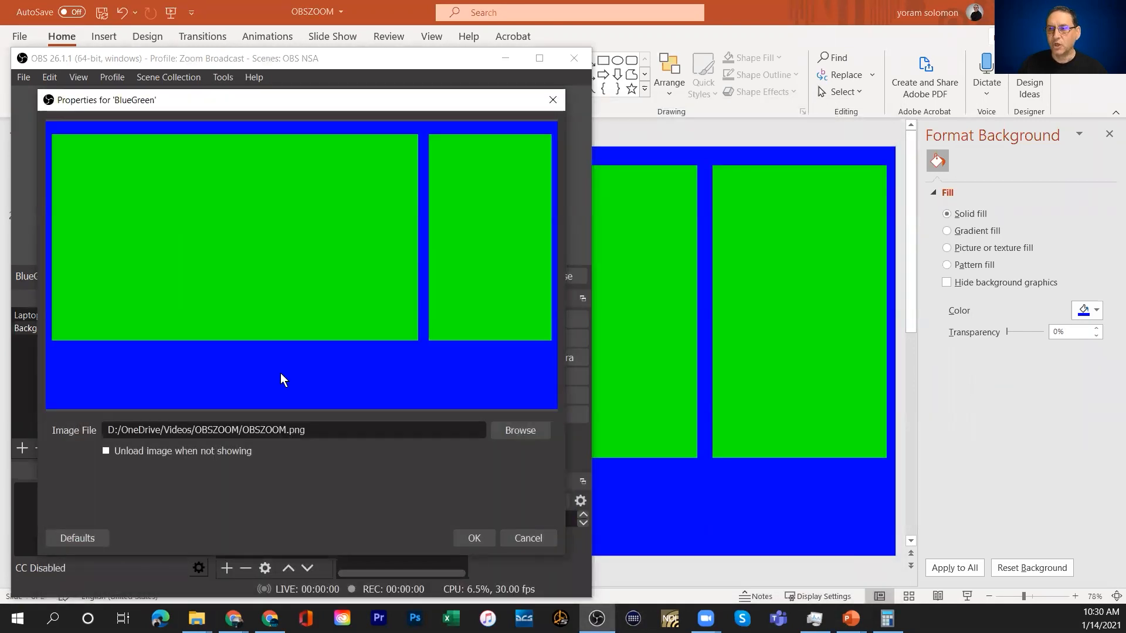
pyautogui.click(475, 539)
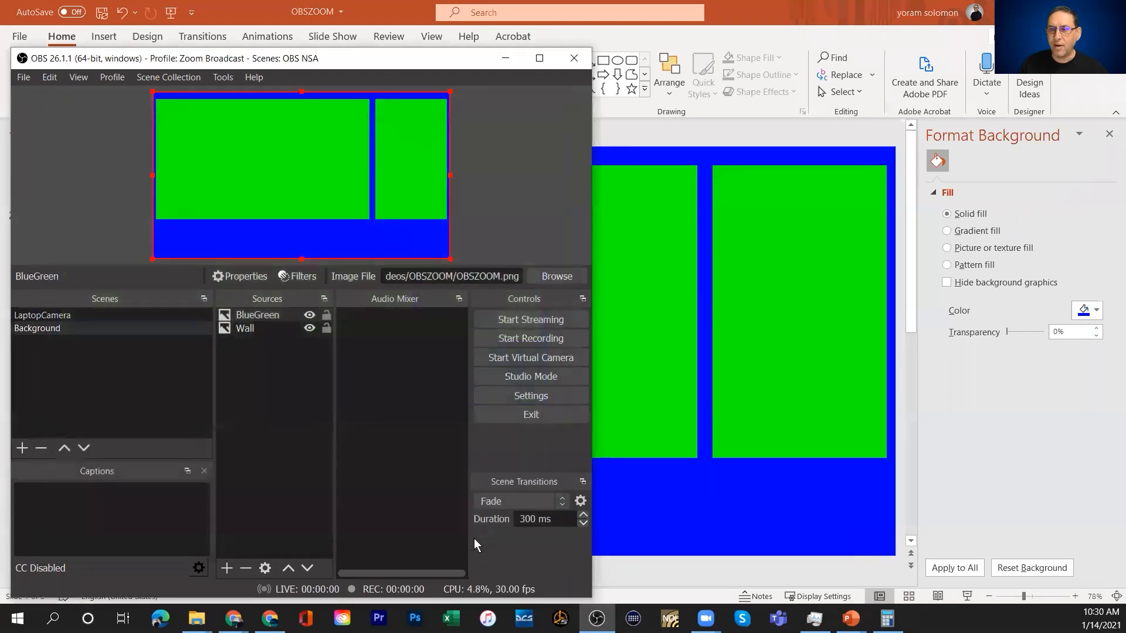
# Add a Chroma Key filter to the BlueGreen source, keeping the default green key color.
pyautogui.click(254, 315)
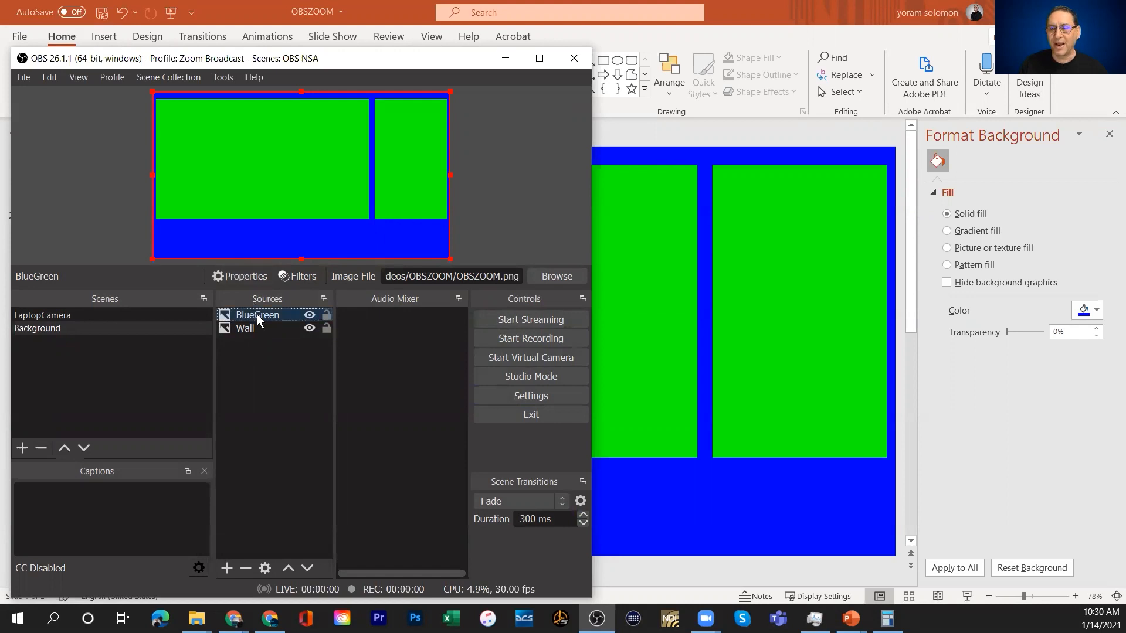
pyautogui.click(297, 276)
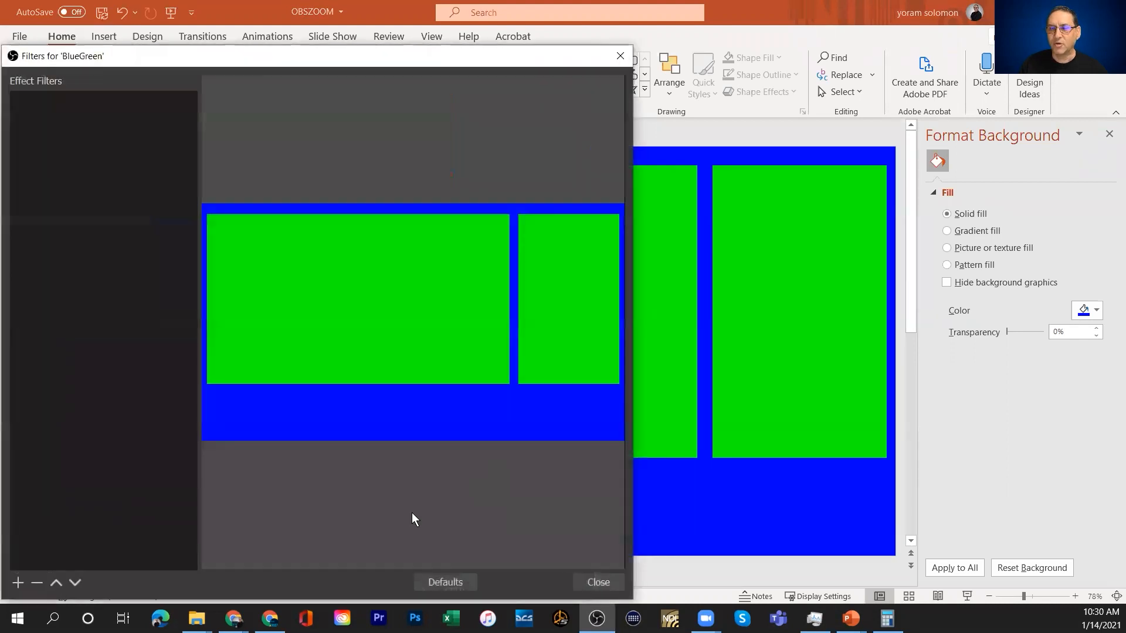
pyautogui.click(17, 583)
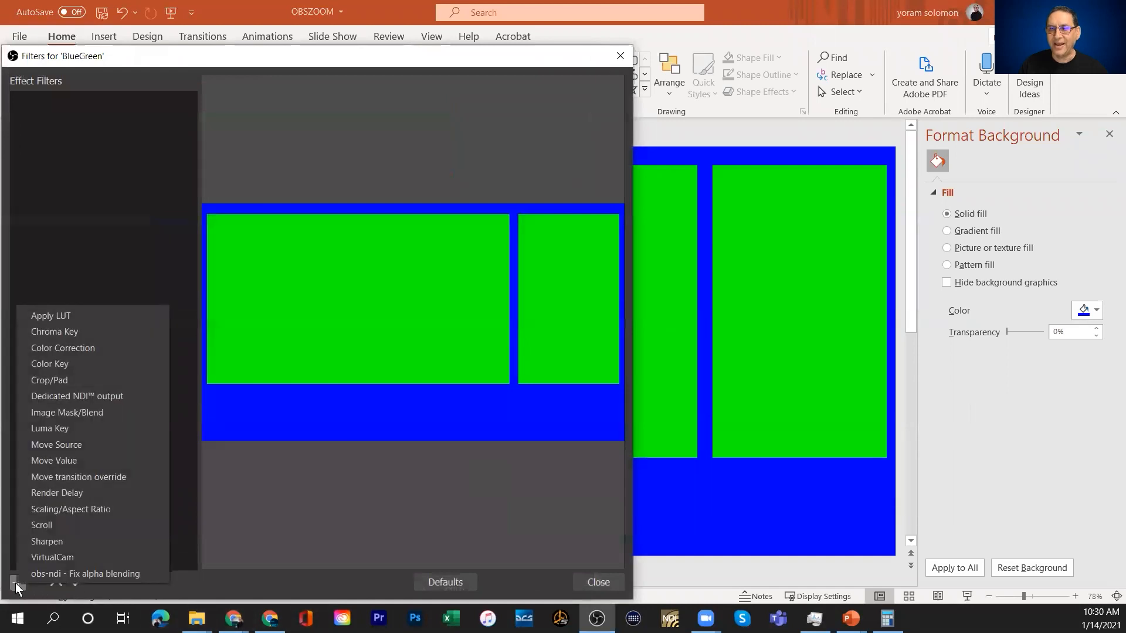
pyautogui.click(39, 332)
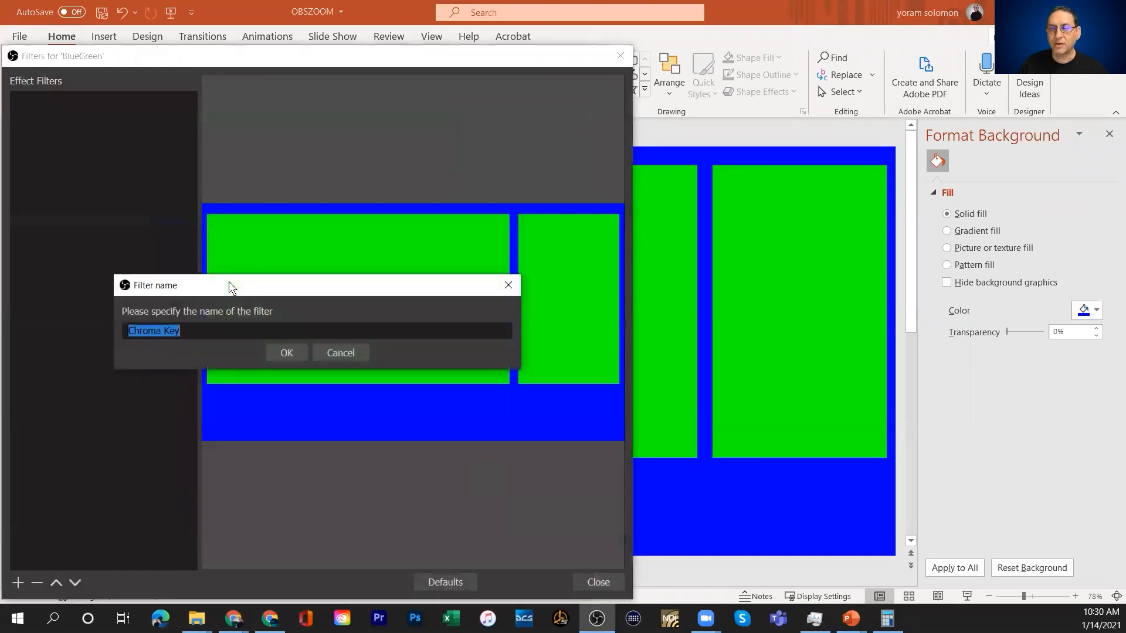
pyautogui.click(291, 357)
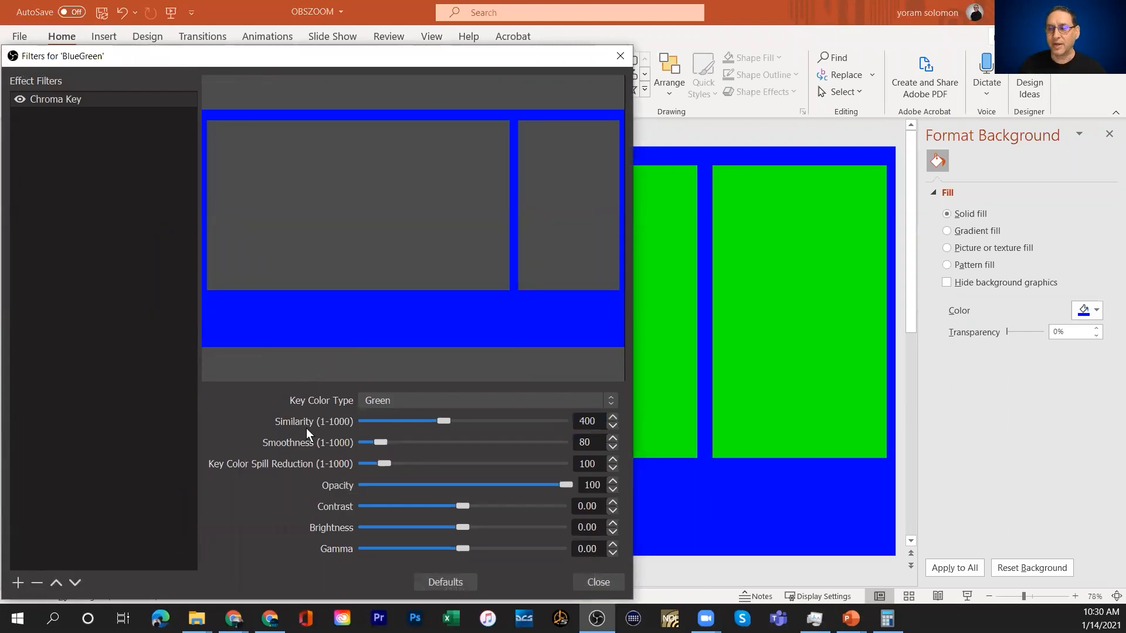
pyautogui.click(597, 583)
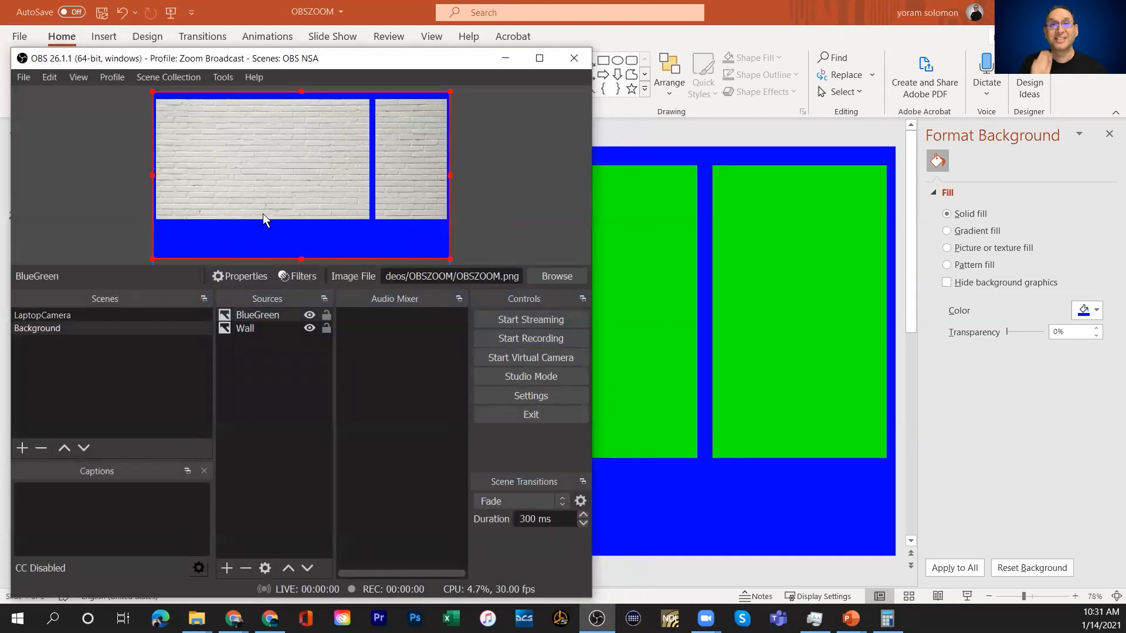
# Change the key color type of the BlueGreen source's Chroma Key filter to Blue.
pyautogui.click(297, 275)
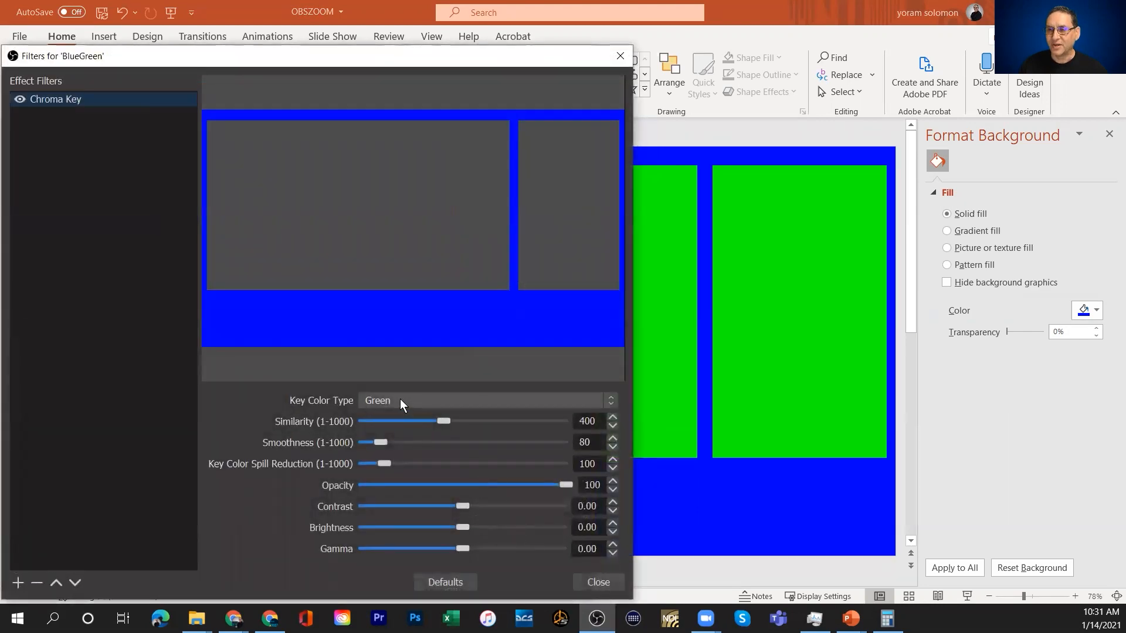
pyautogui.click(400, 401)
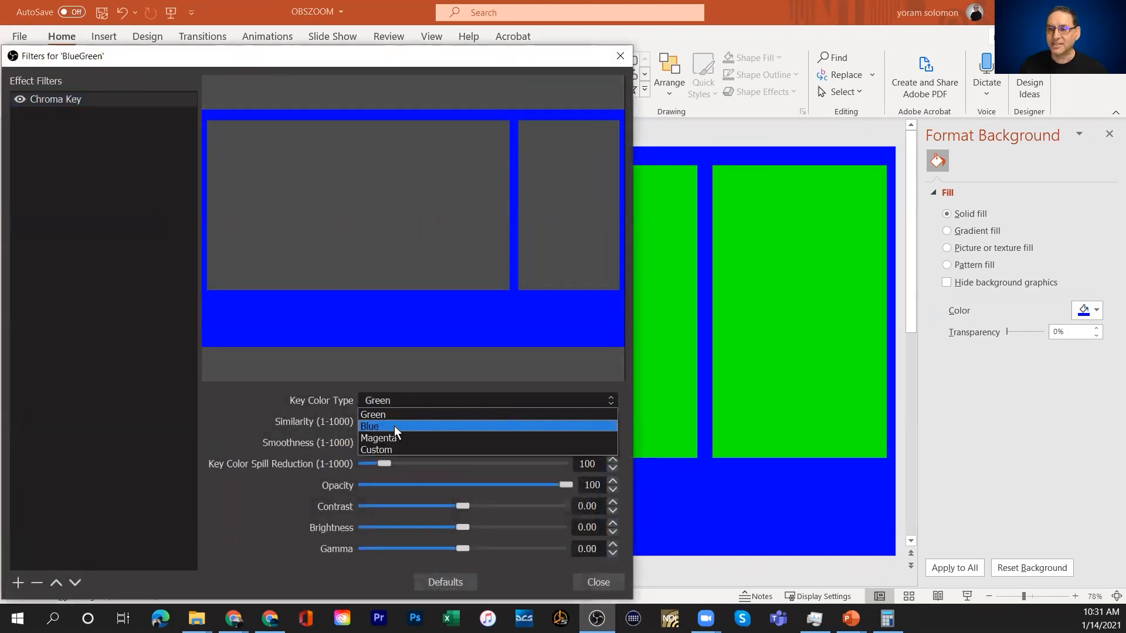
pyautogui.click(394, 426)
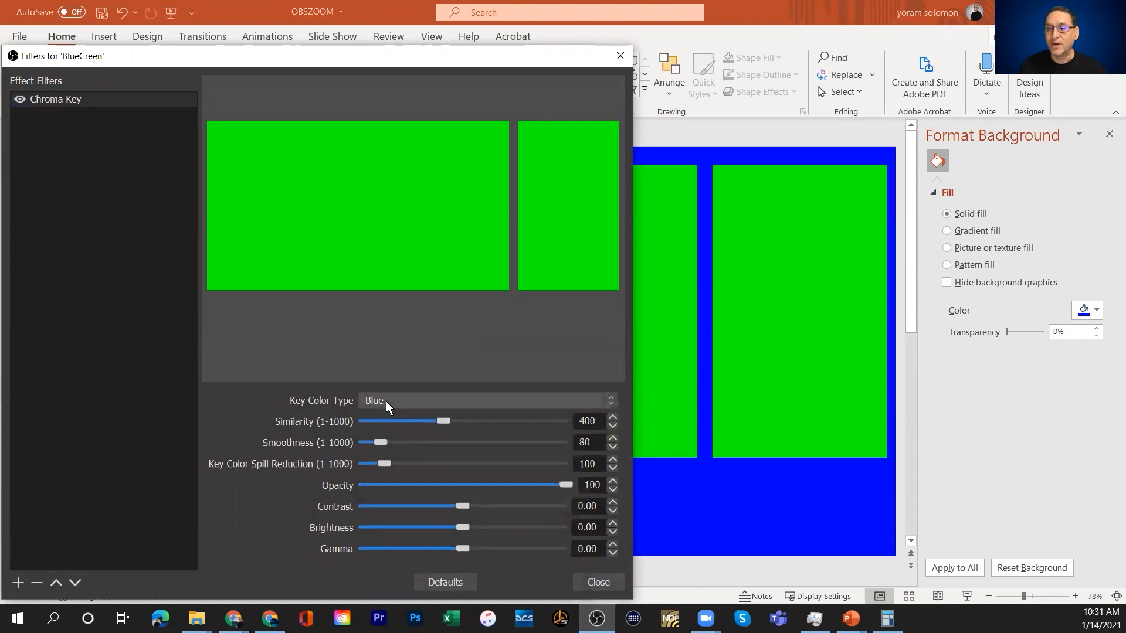
pyautogui.click(386, 401)
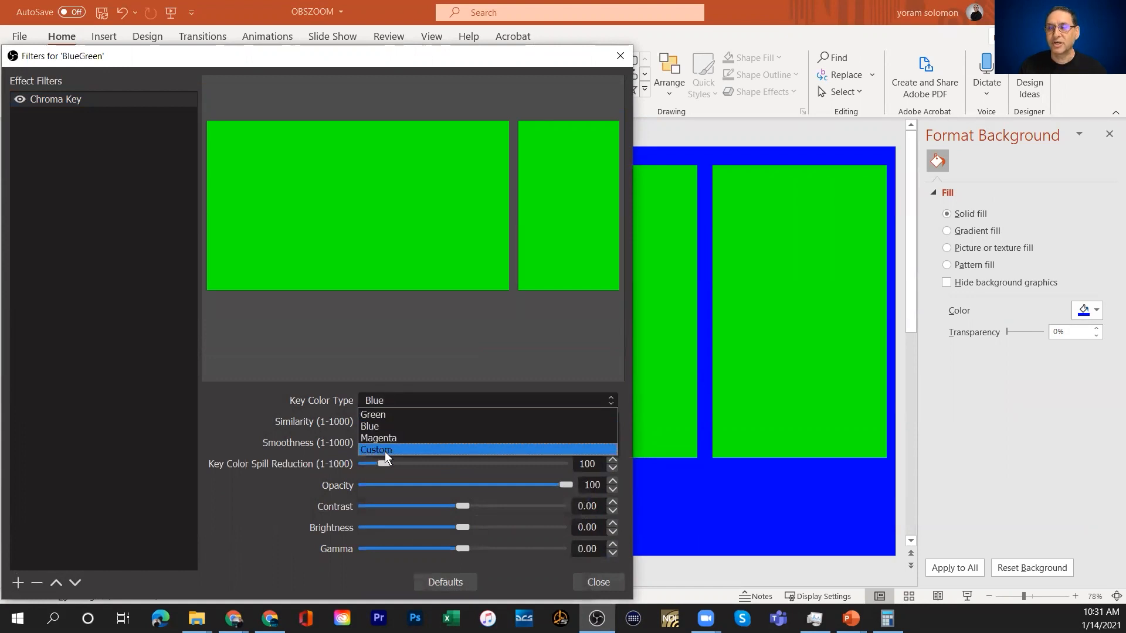
pyautogui.click(393, 399)
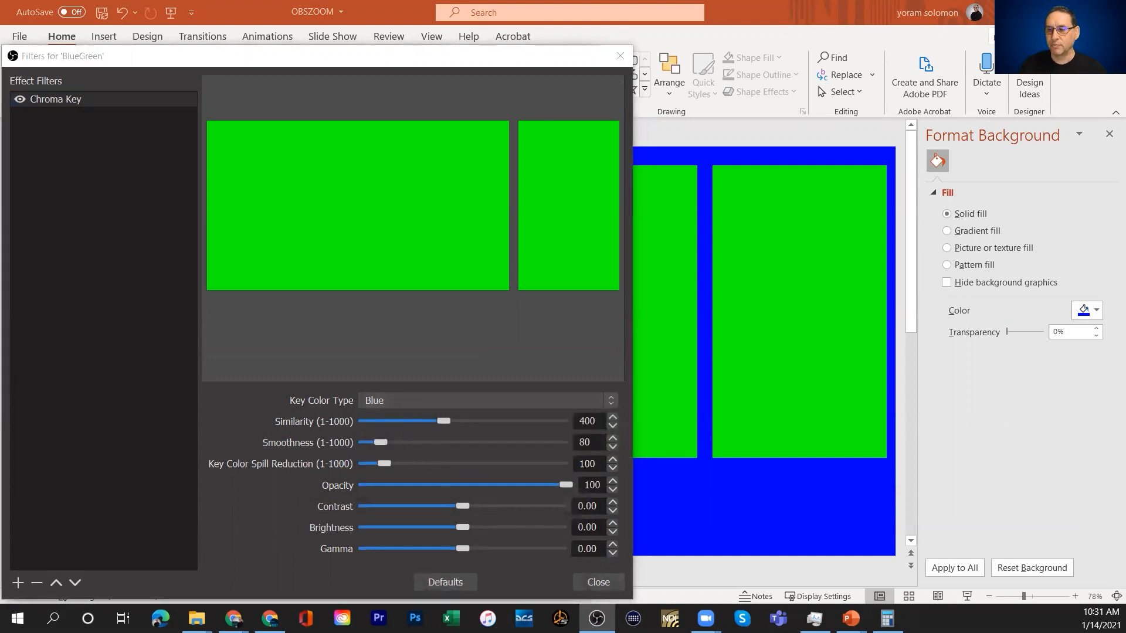
pyautogui.click(595, 587)
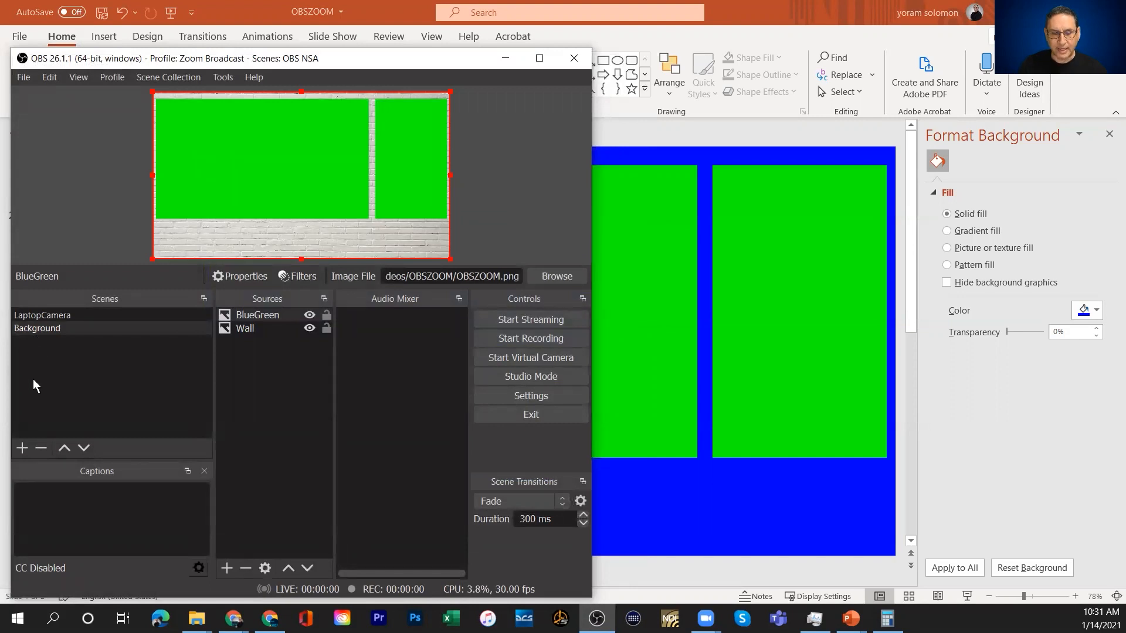
# Add a new scene named Production.
pyautogui.click(22, 448)
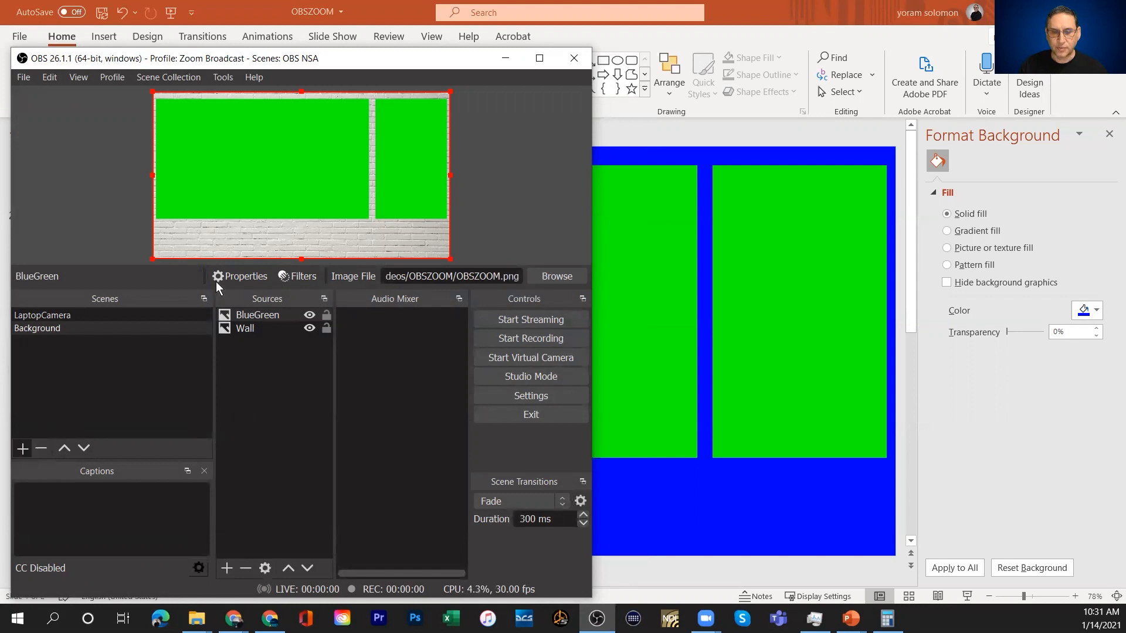
pyautogui.write('Production')
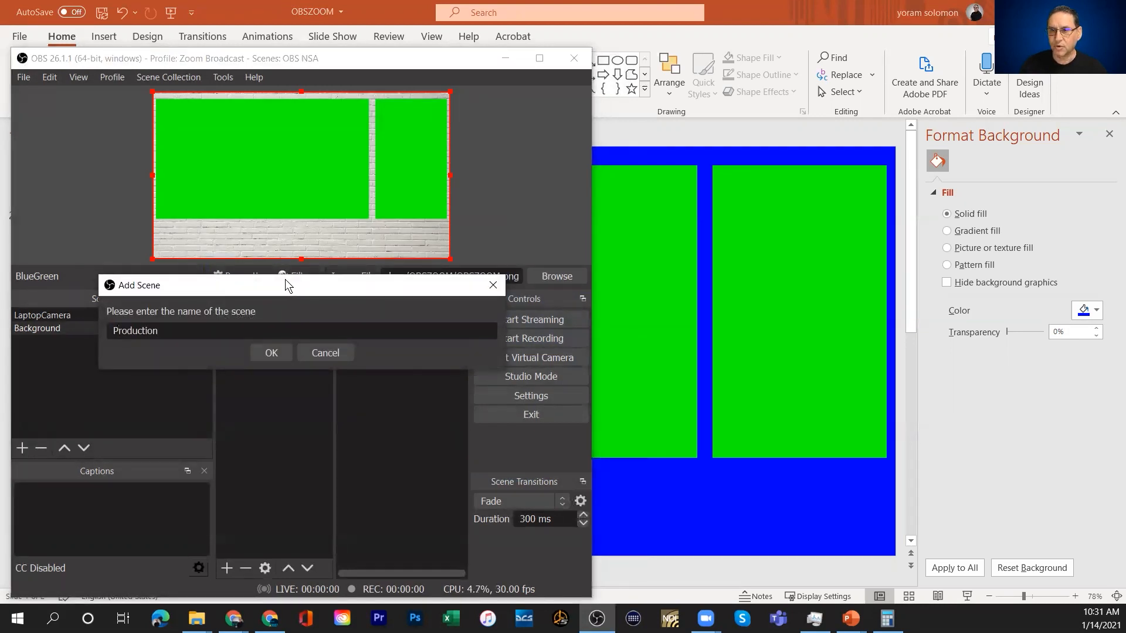
pyautogui.click(271, 354)
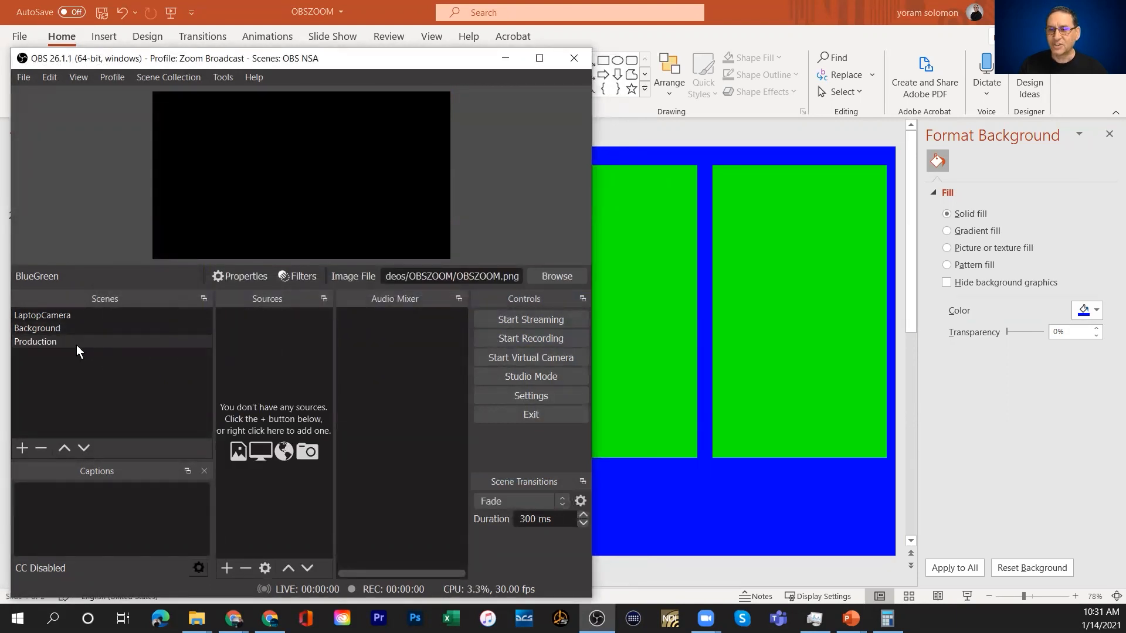
# Add a new Window Capture source named PowerPoint to the Production scene.
pyautogui.click(23, 448)
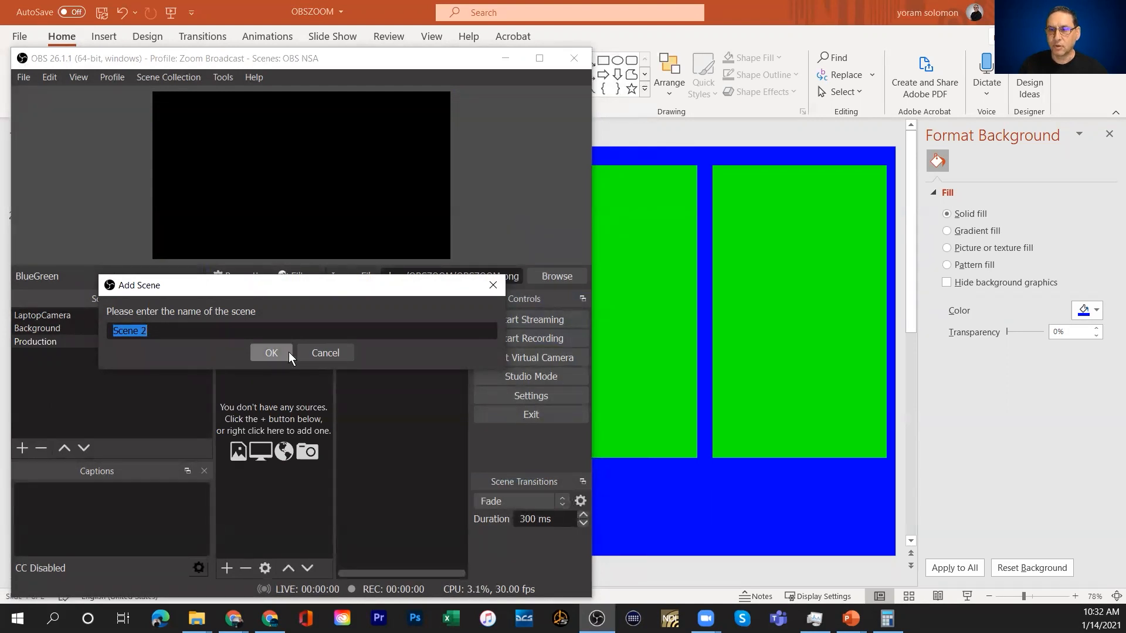
pyautogui.click(314, 350)
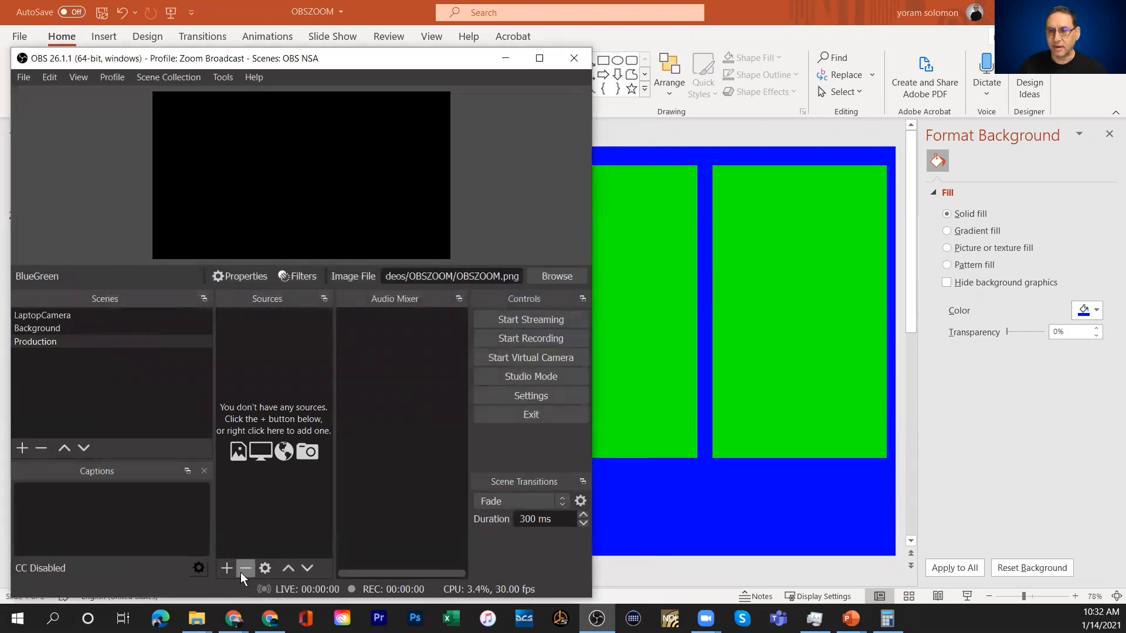
pyautogui.click(232, 569)
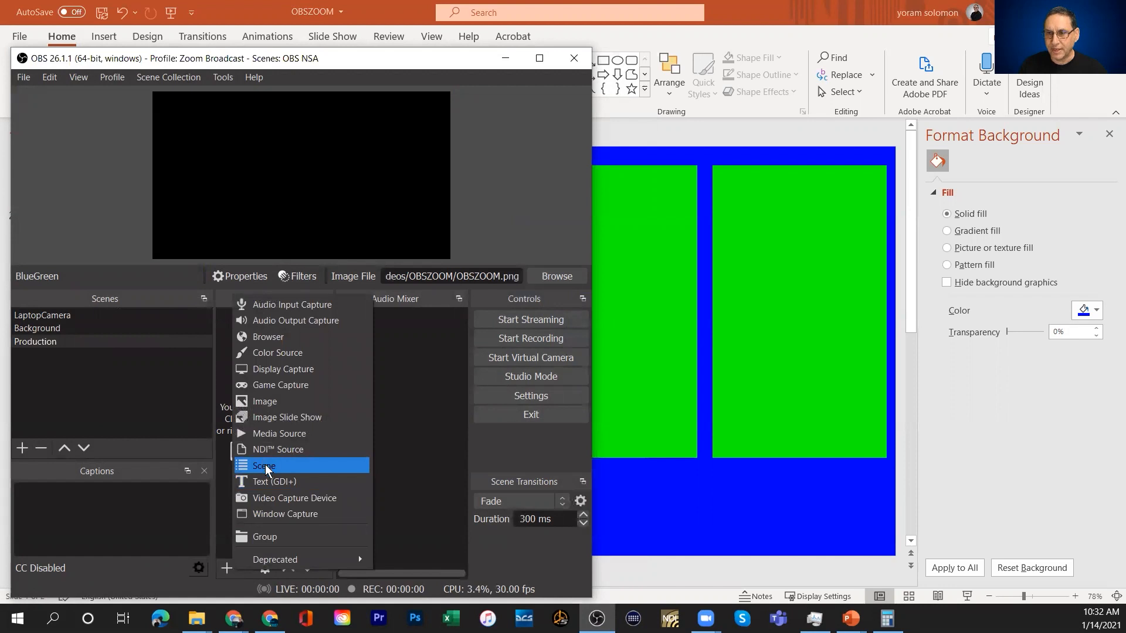
pyautogui.click(279, 515)
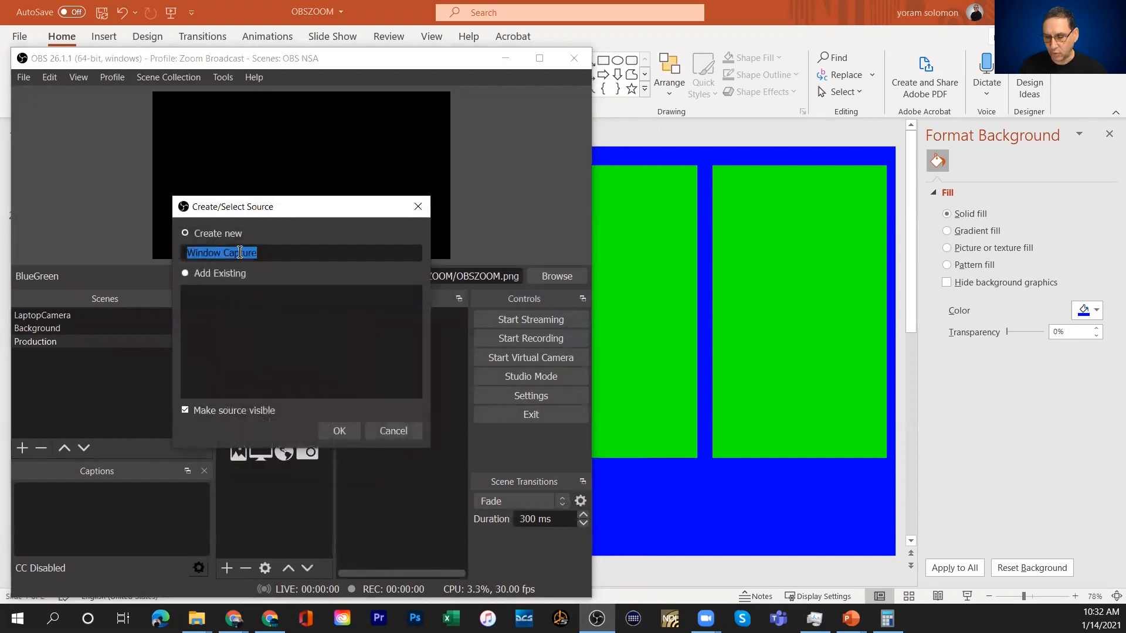
pyautogui.write('PowerPoint')
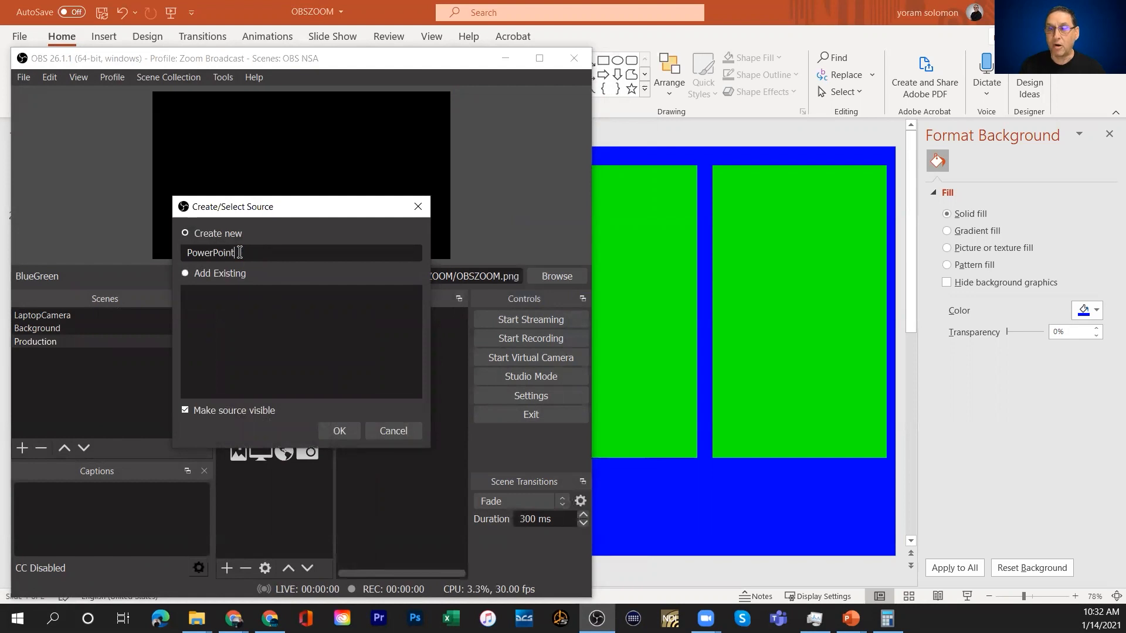
pyautogui.click(339, 433)
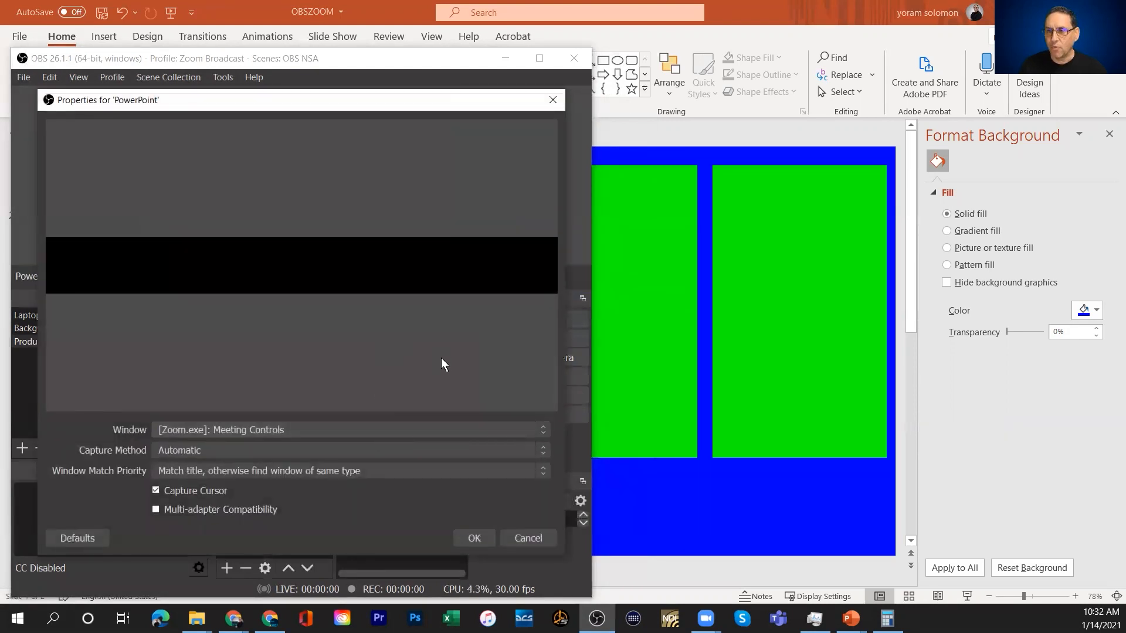
# Set the PowerPoint source to capture the NSA_Speakers_Forum - PowerPoint window.
pyautogui.click(540, 431)
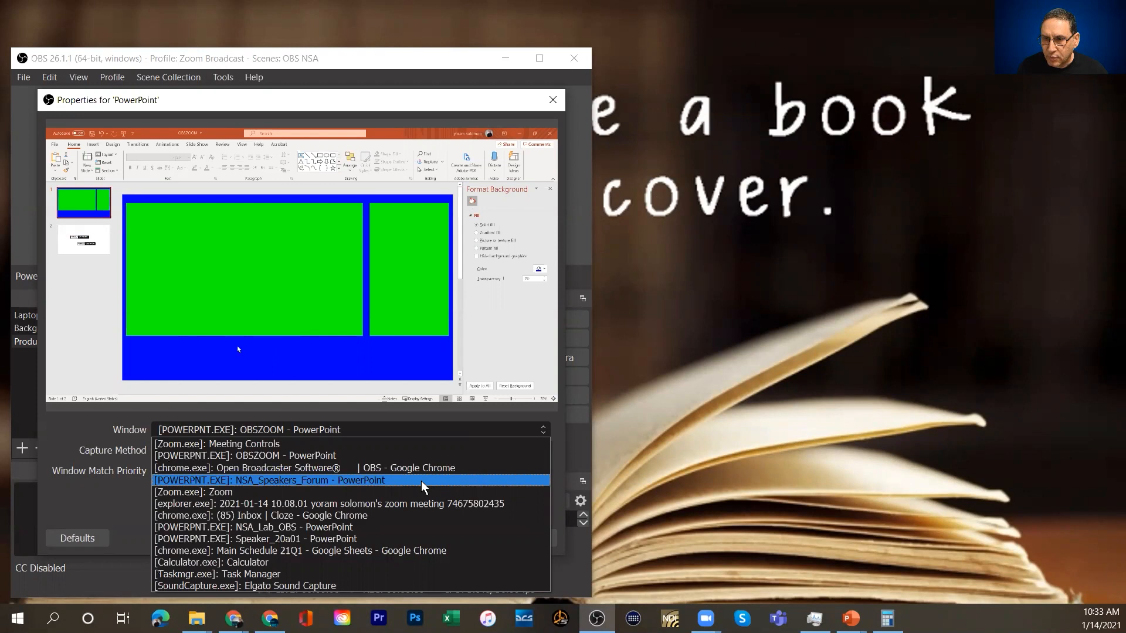
pyautogui.click(421, 481)
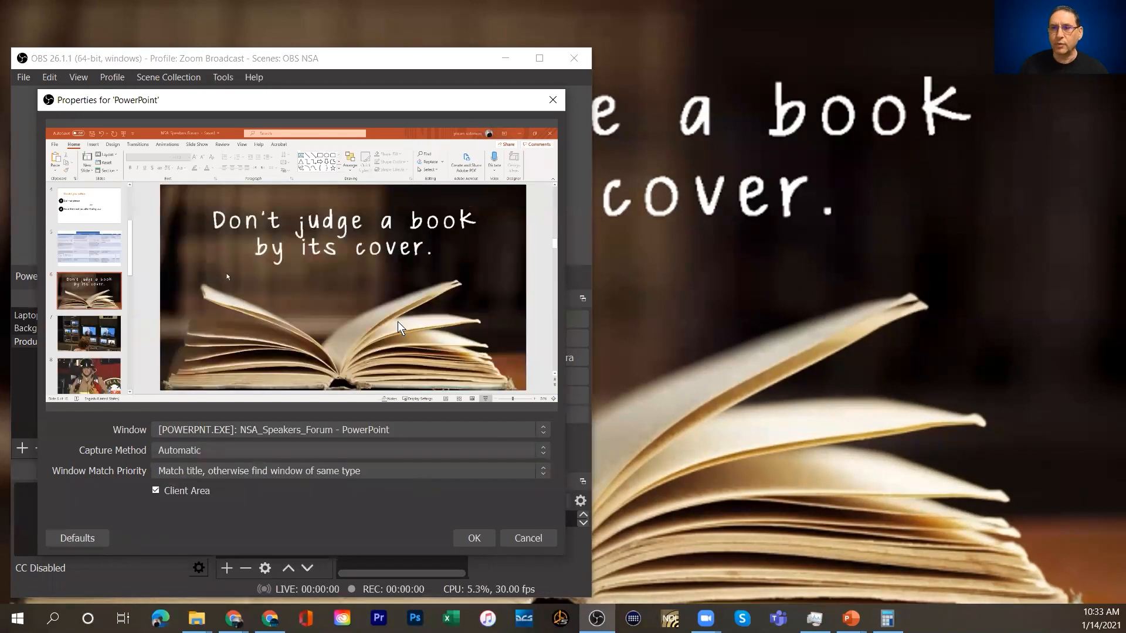
pyautogui.click(472, 538)
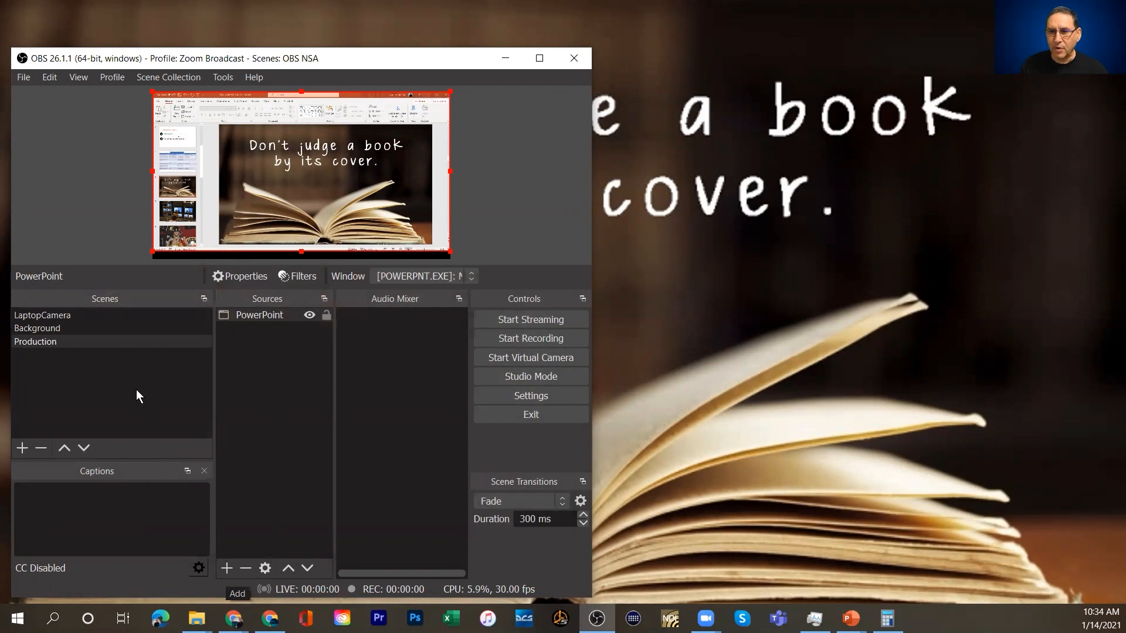
# Add the existing LaptopCamera scene as a source in the Production scene.
pyautogui.click(229, 574)
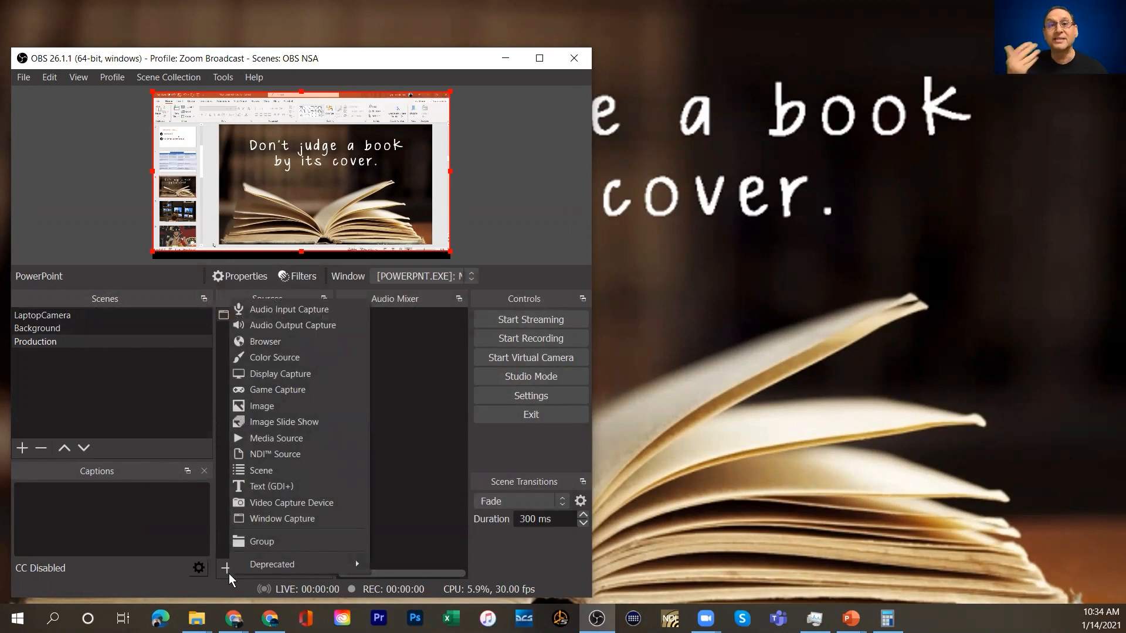
pyautogui.click(262, 470)
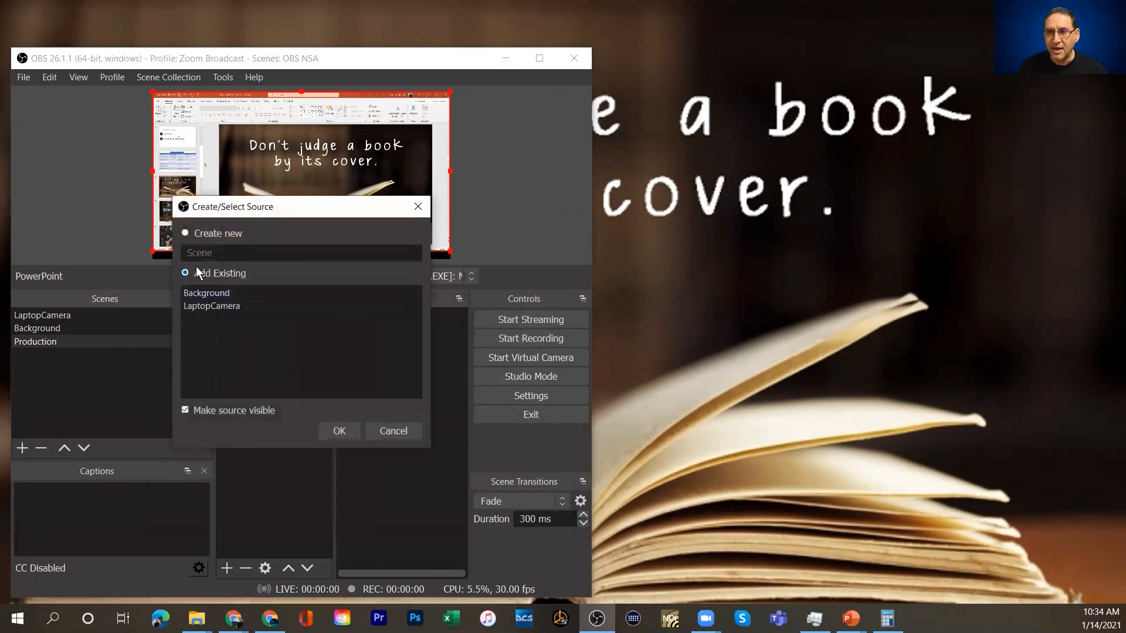
pyautogui.click(205, 306)
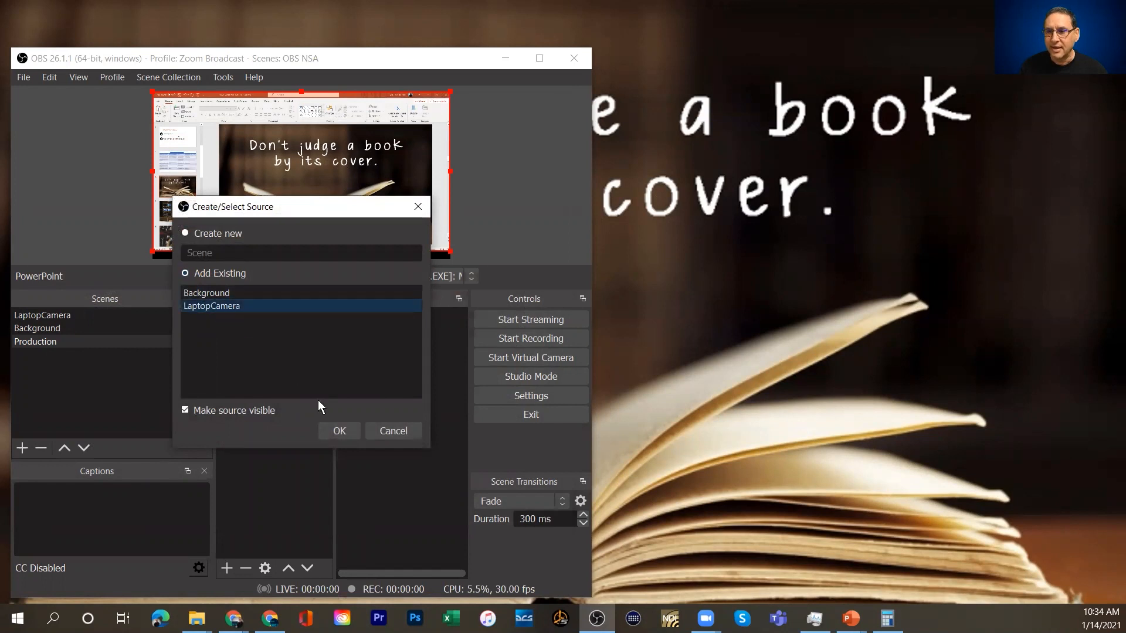
pyautogui.click(341, 434)
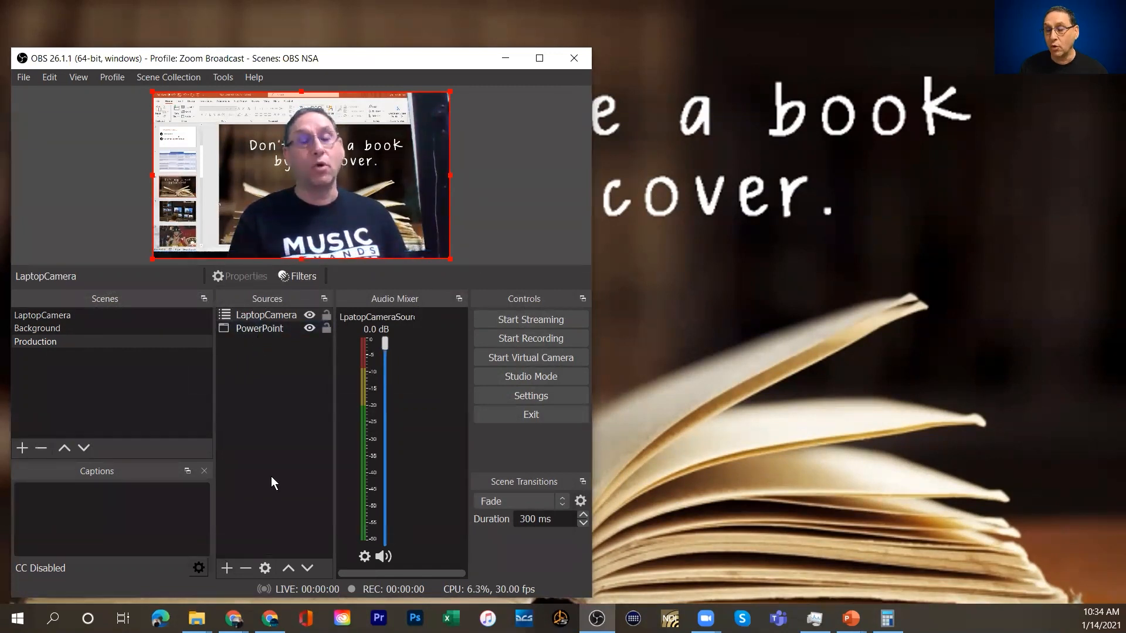
# Add the existing Background scene as a source in Production and reorder LaptopCamera beneath PowerPoint in the source stack.
pyautogui.click(227, 569)
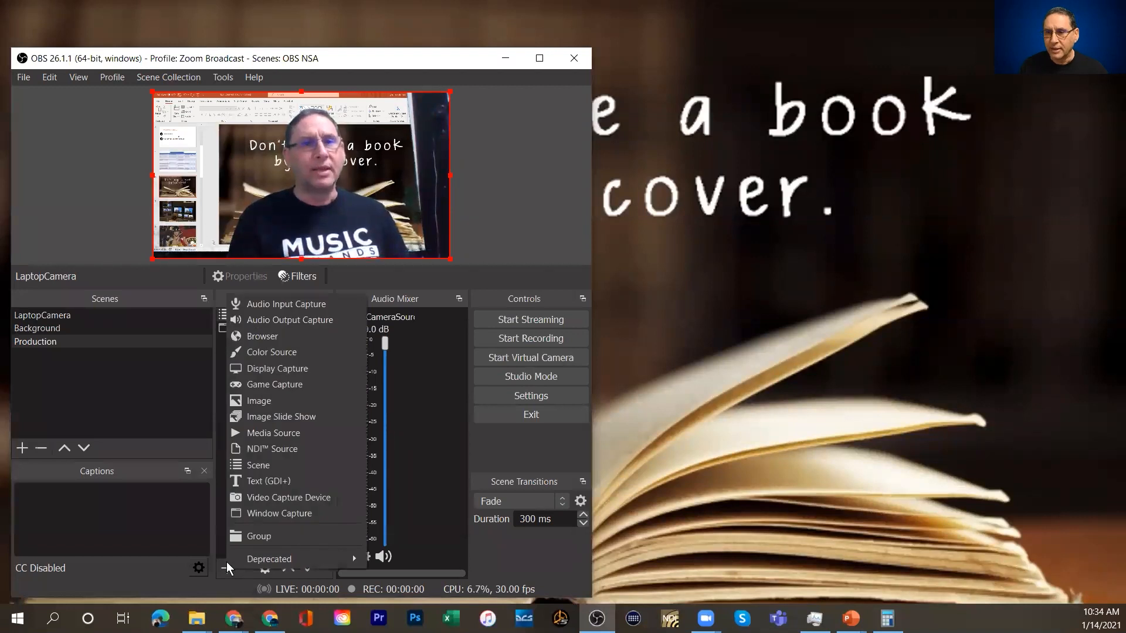
pyautogui.click(256, 461)
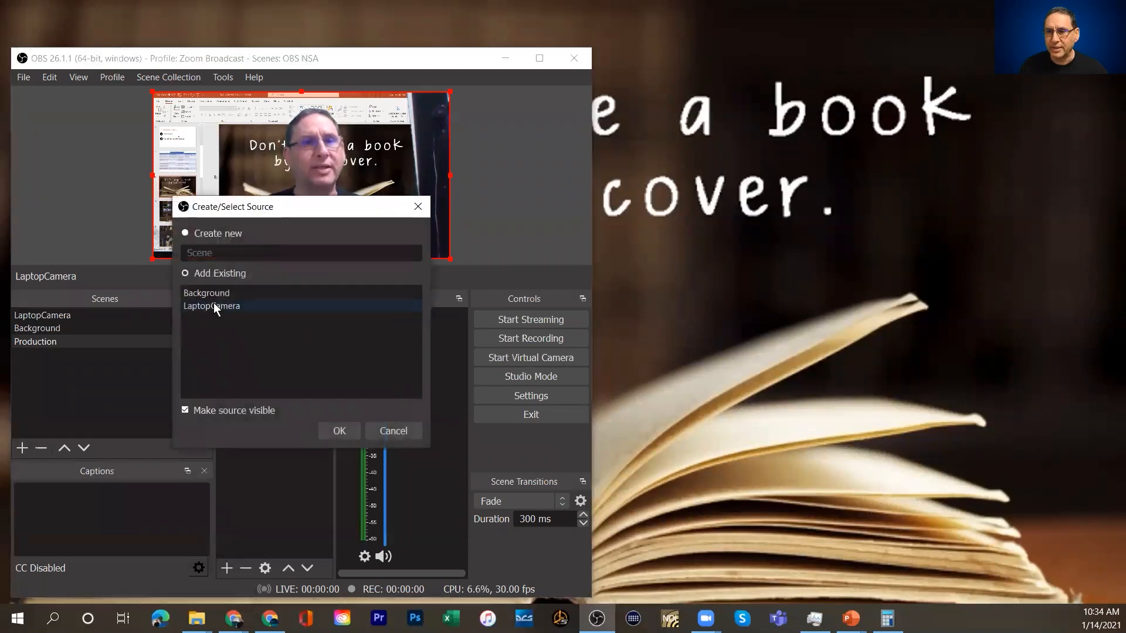
pyautogui.click(202, 289)
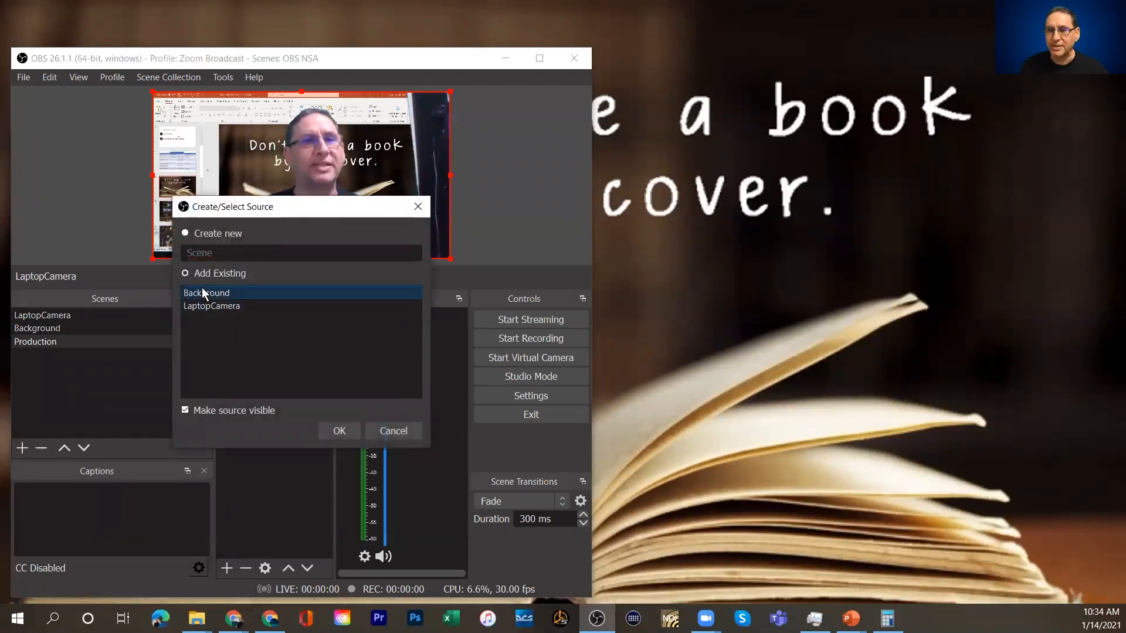
pyautogui.click(344, 432)
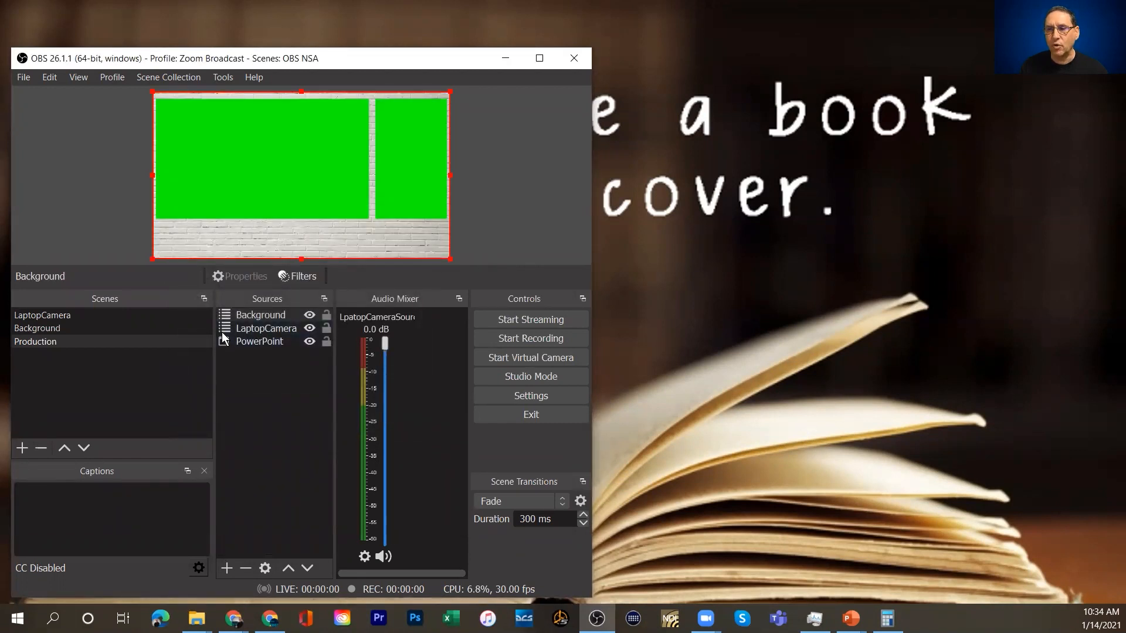
pyautogui.moveTo(224, 325); pyautogui.dragTo(227, 344)
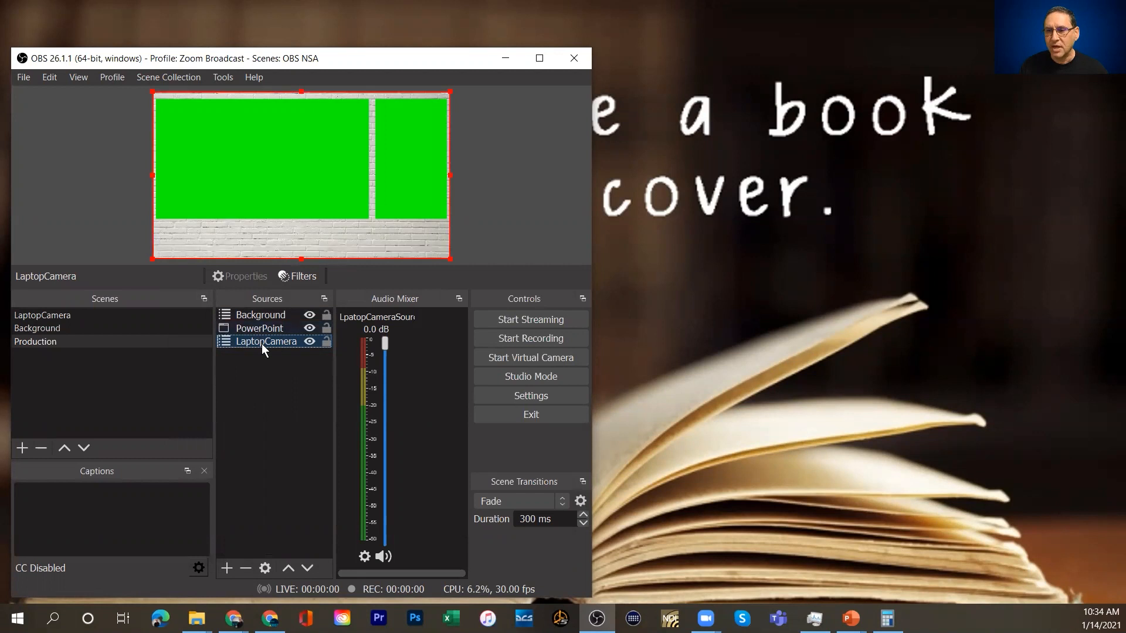
# Hide the Background and PowerPoint sources and shift the LaptopCamera picture toward the right side of the canvas.
pyautogui.click(310, 316)
pyautogui.click(309, 329)
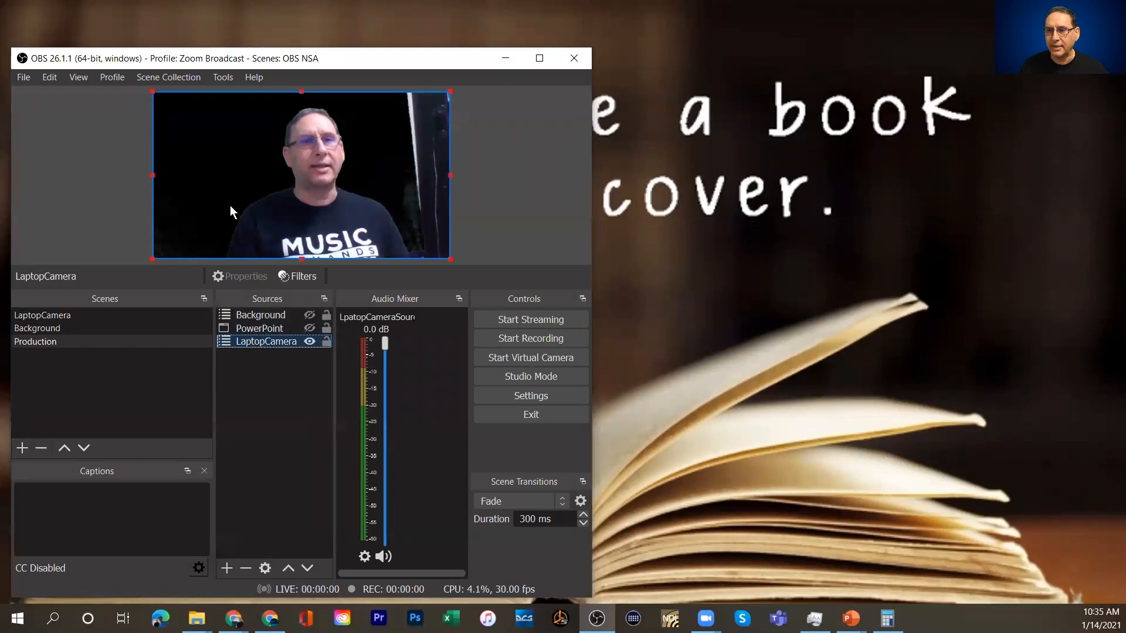
pyautogui.moveTo(231, 206); pyautogui.dragTo(296, 203)
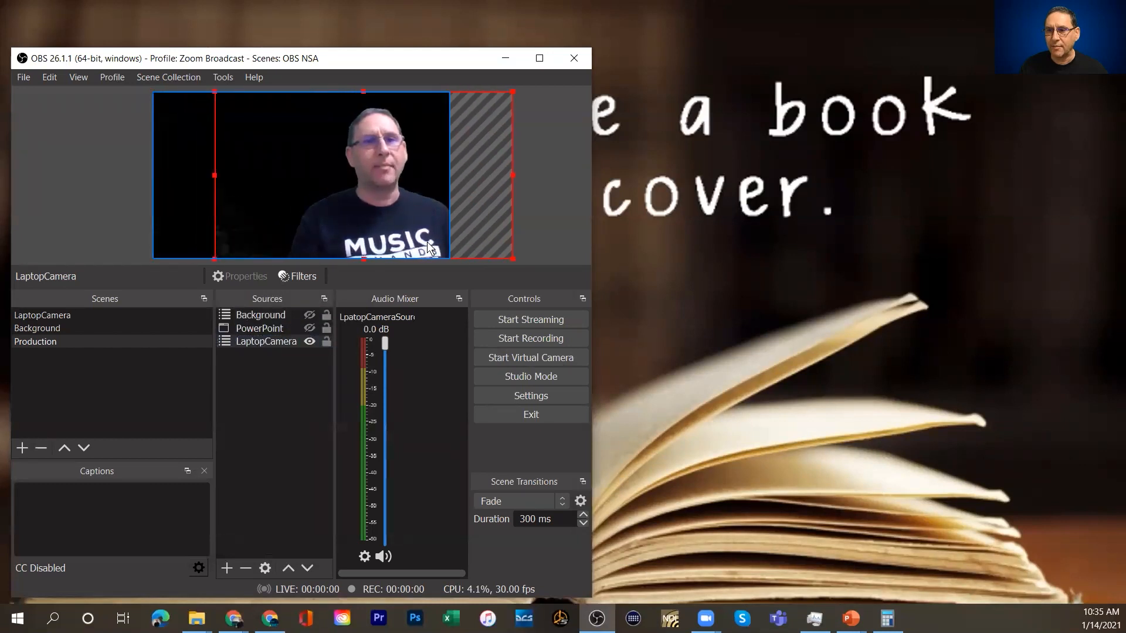
# Shrink the LaptopCamera picture slightly toward the right side of the canvas and unhide the PowerPoint source.
pyautogui.moveTo(513, 92); pyautogui.dragTo(448, 157)
pyautogui.moveTo(324, 203); pyautogui.dragTo(371, 180)
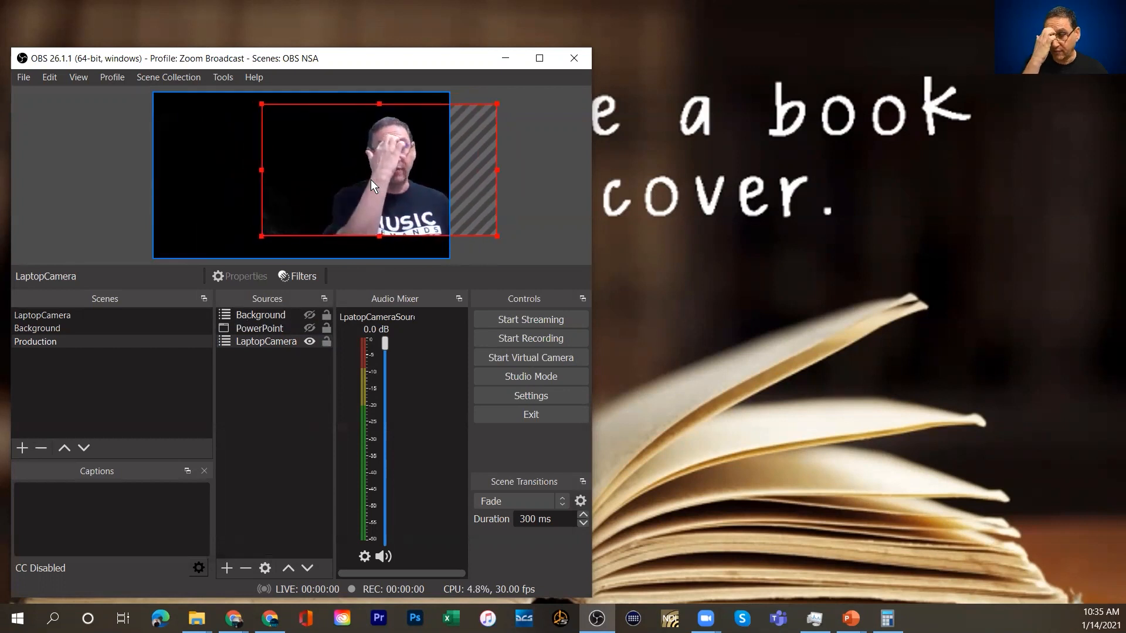
pyautogui.click(265, 329)
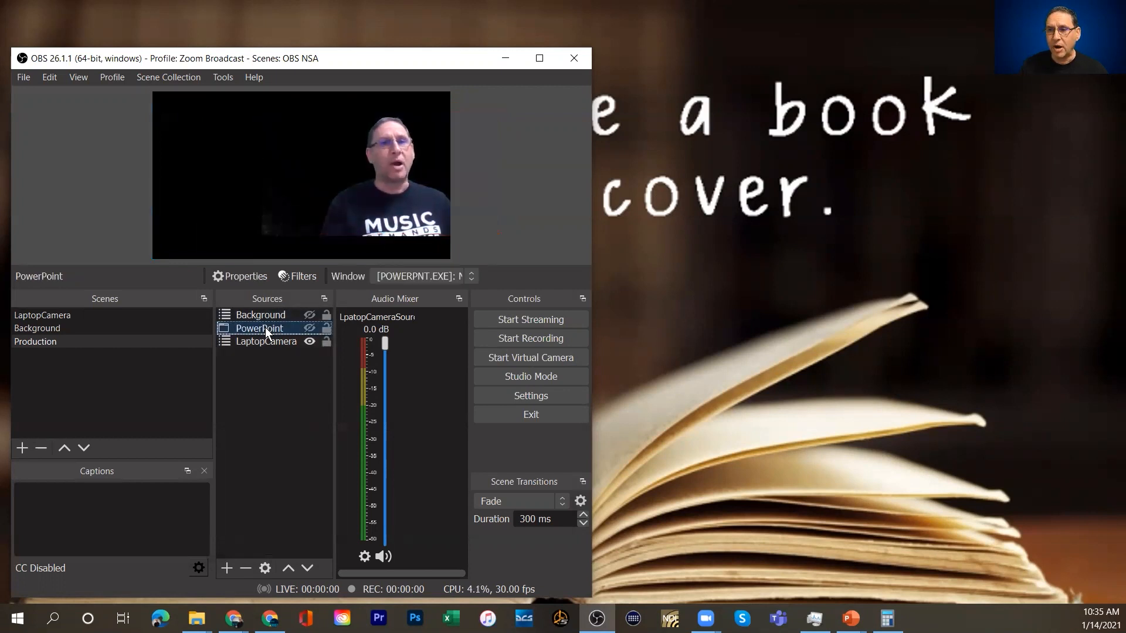
pyautogui.click(310, 329)
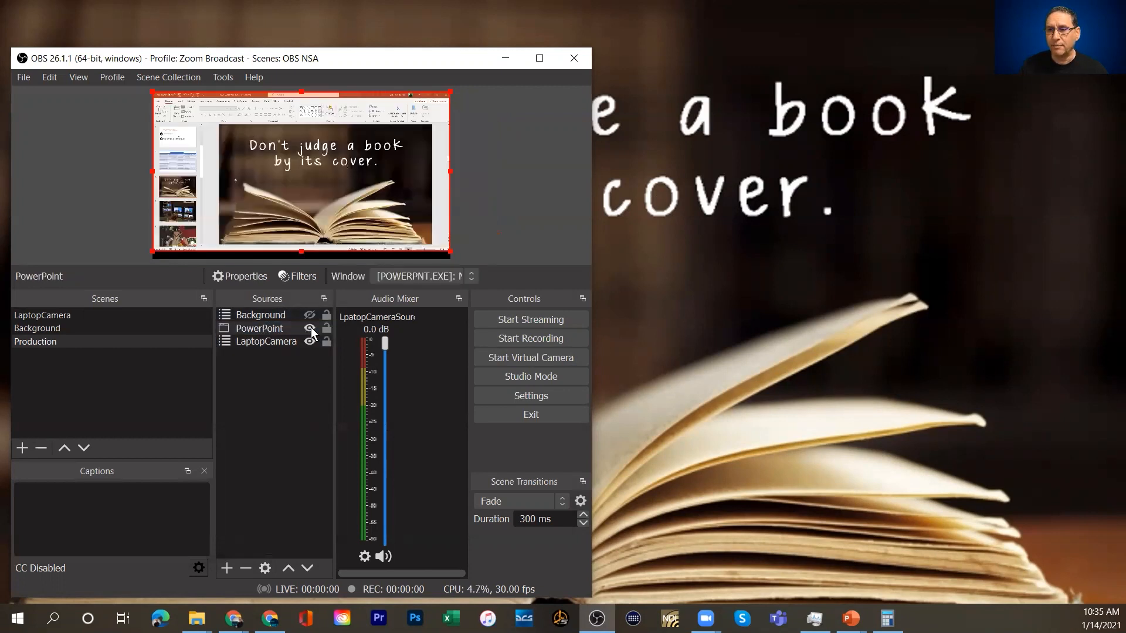
# Scale the PowerPoint capture down to roughly half the canvas width and place it on the left, beside the camera picture.
pyautogui.click(450, 248)
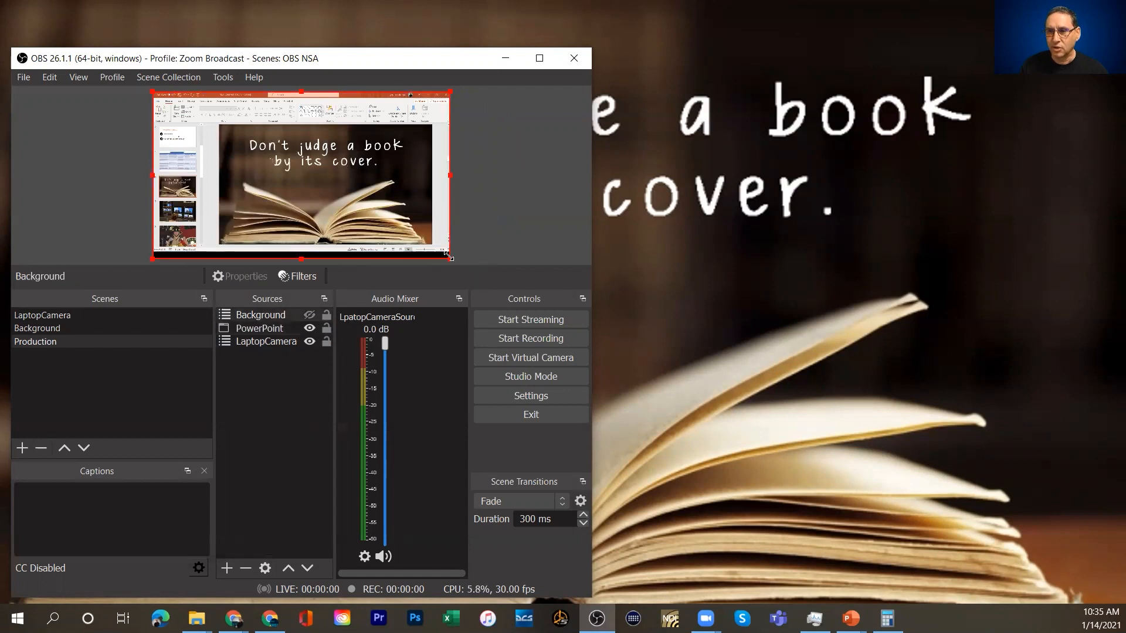
pyautogui.click(268, 330)
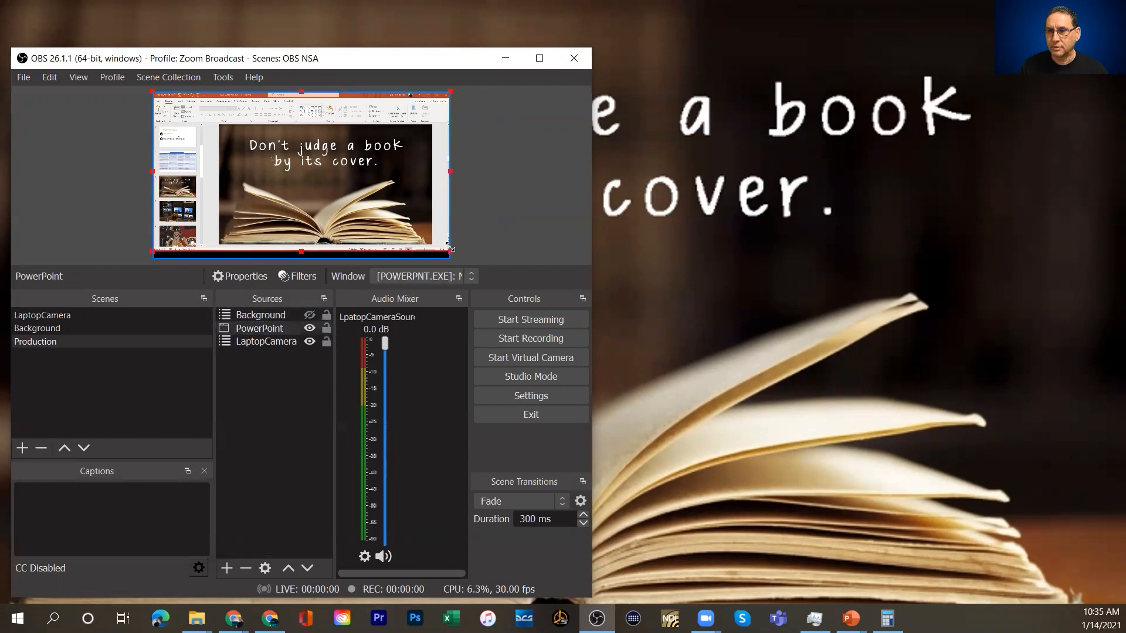
pyautogui.moveTo(450, 251); pyautogui.dragTo(349, 195)
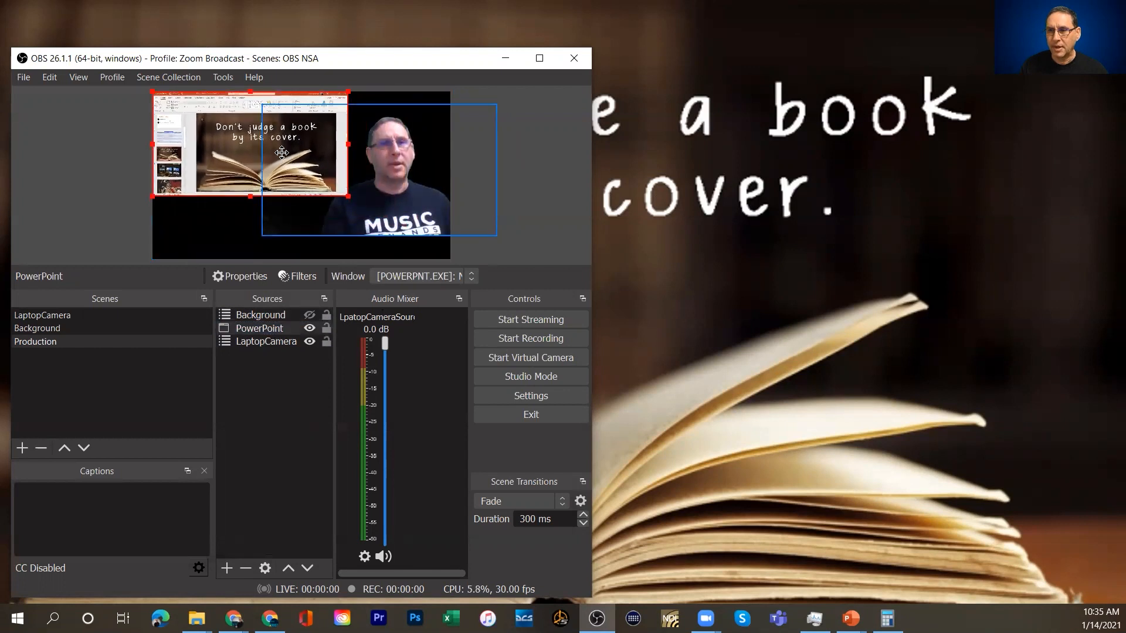
pyautogui.moveTo(284, 152); pyautogui.dragTo(283, 178)
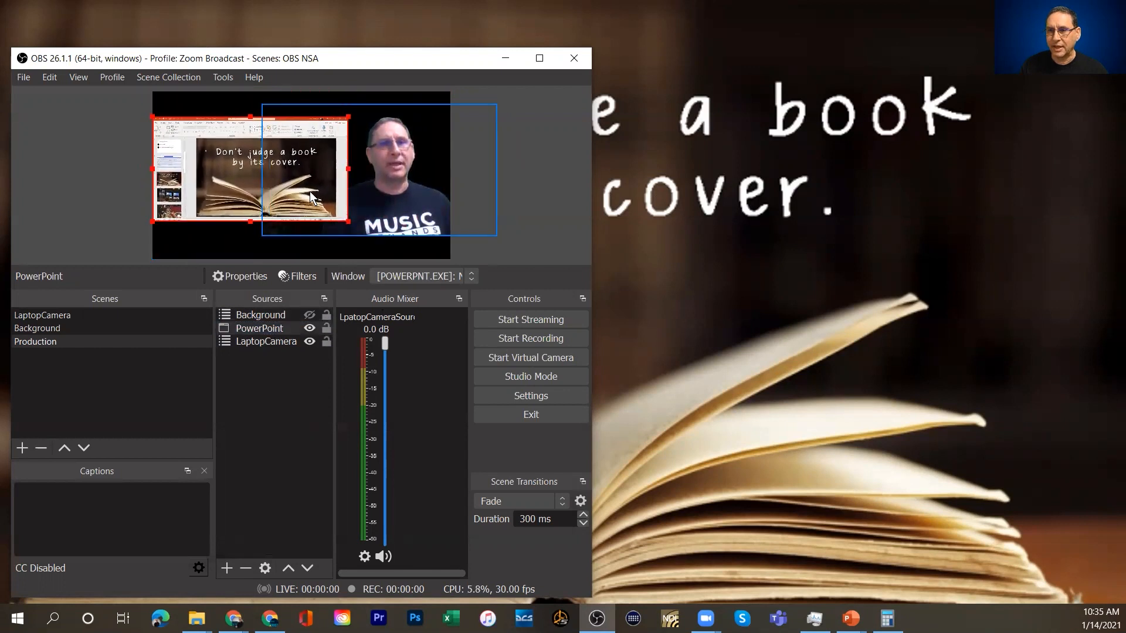
pyautogui.moveTo(348, 221); pyautogui.dragTo(325, 209)
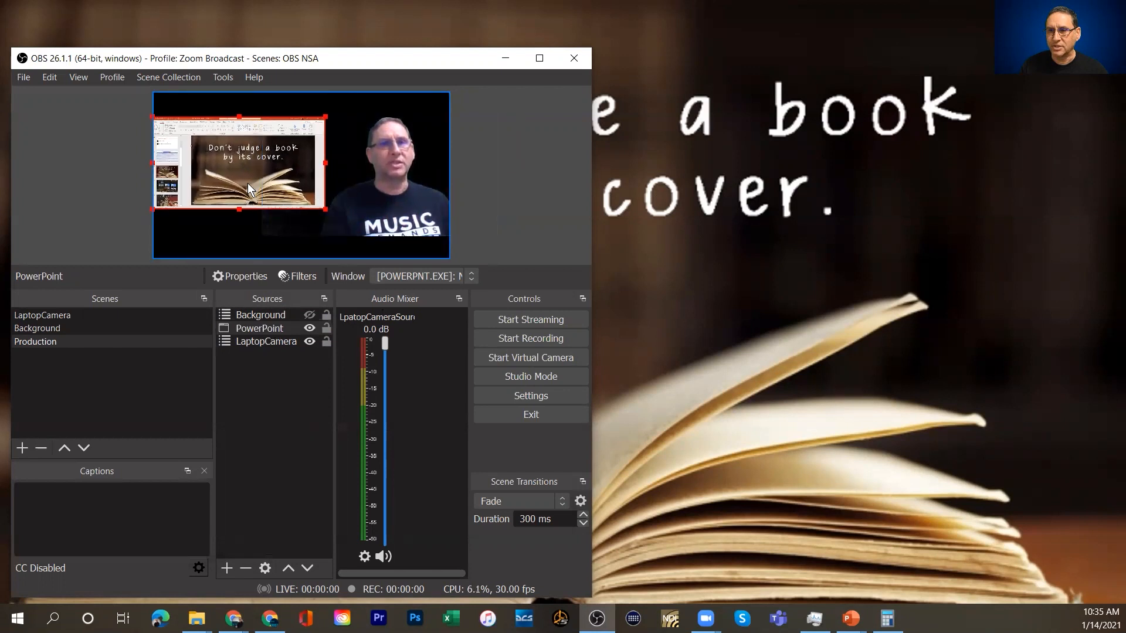
pyautogui.moveTo(246, 183); pyautogui.dragTo(258, 189)
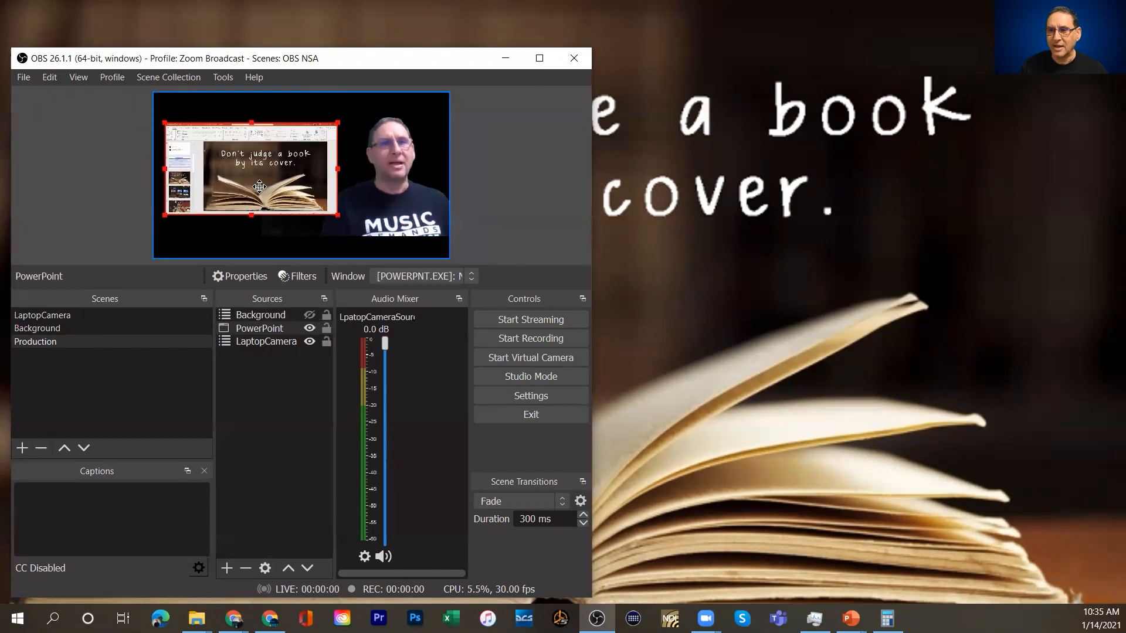
# Shrink the LaptopCamera picture further and move it level with the PowerPoint capture at the right edge of the canvas.
pyautogui.click(391, 204)
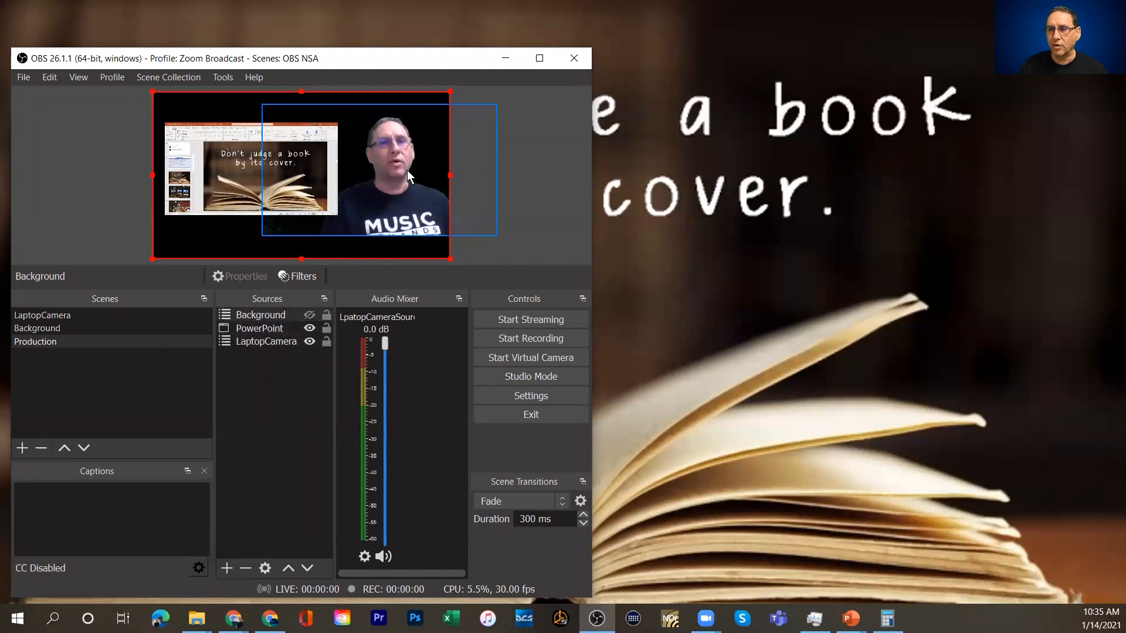
pyautogui.click(267, 345)
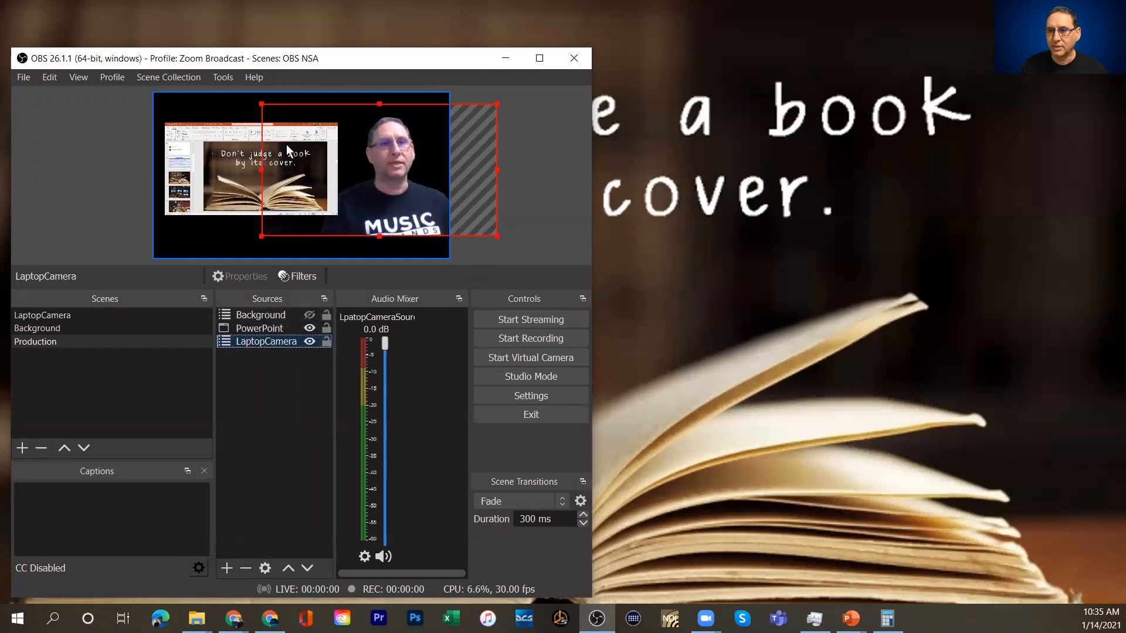
pyautogui.moveTo(261, 108); pyautogui.dragTo(329, 143)
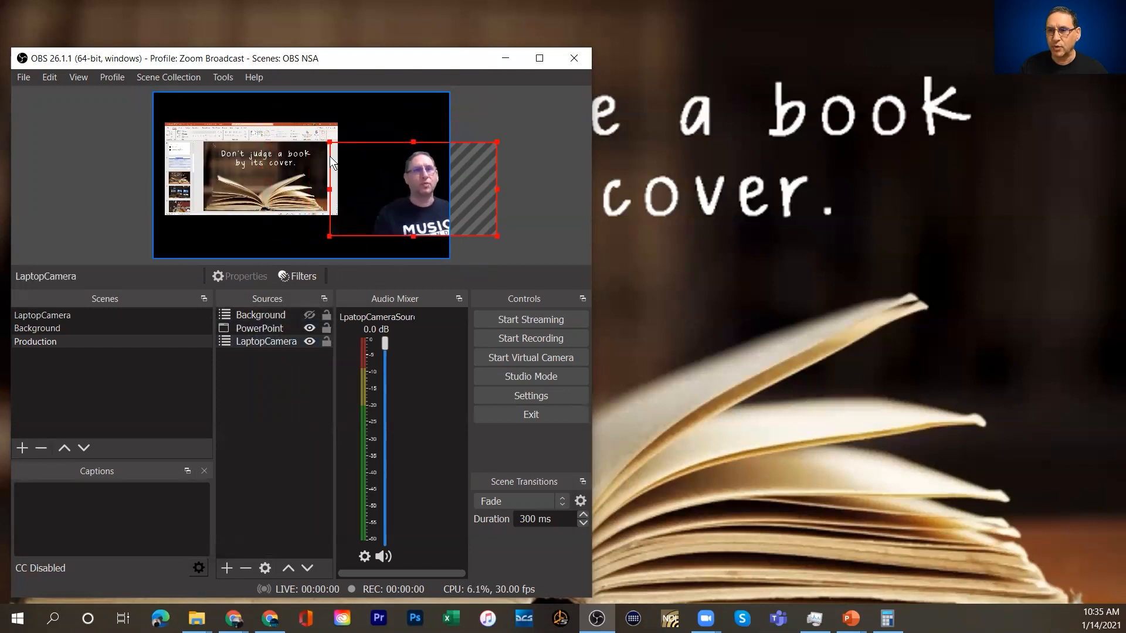
pyautogui.moveTo(395, 203); pyautogui.dragTo(379, 181)
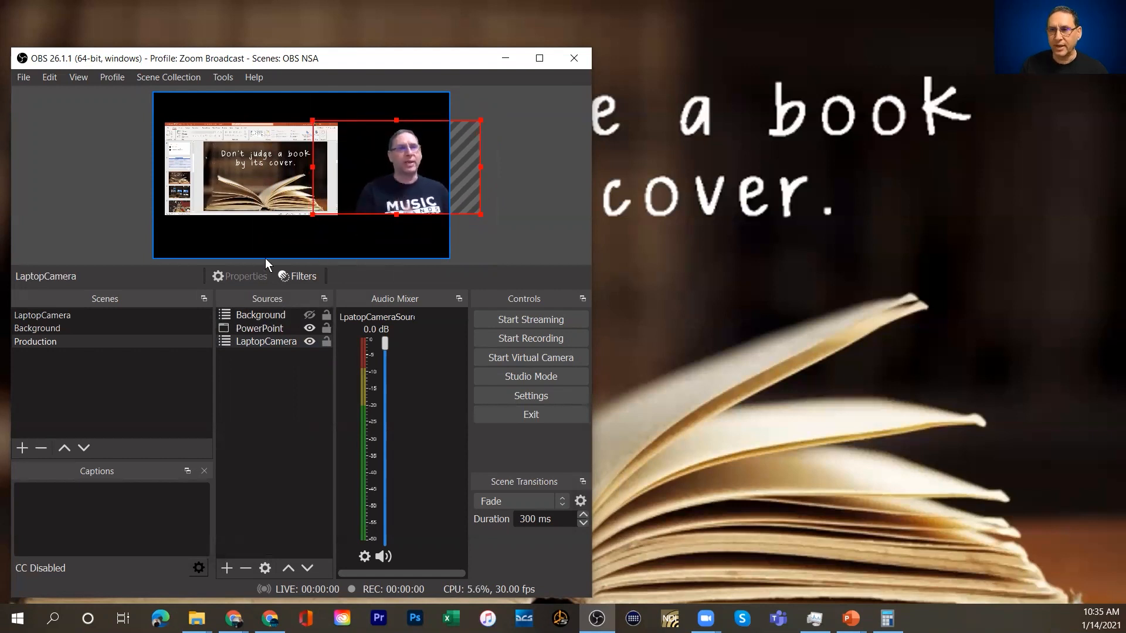
# Unhide the Background source and add a Chroma Key filter with the Green key color type to it.
pyautogui.click(309, 317)
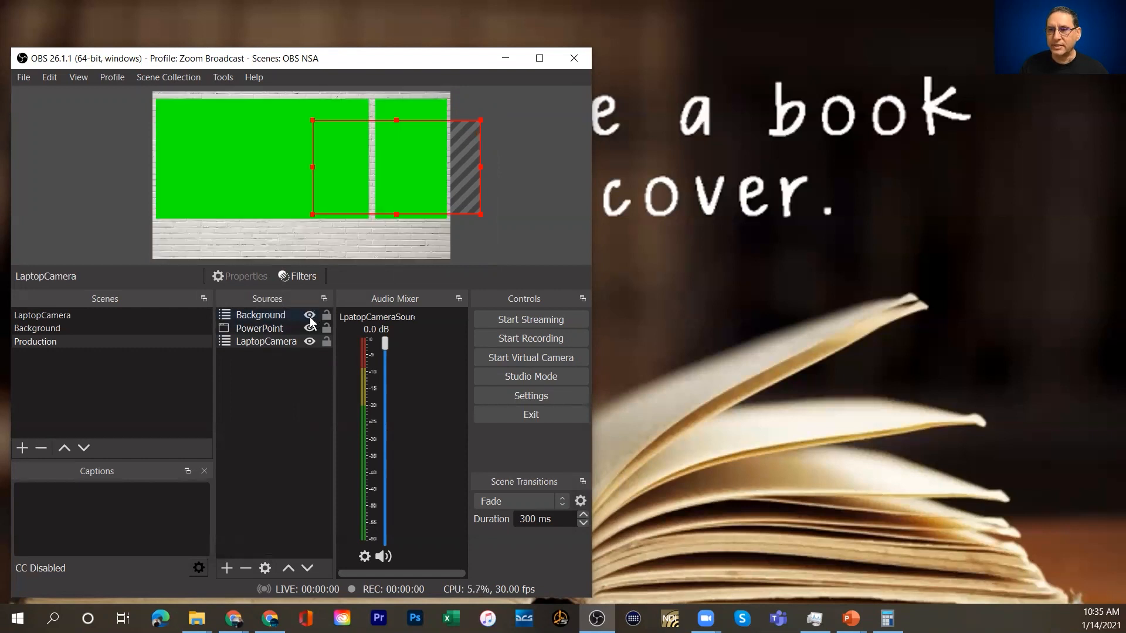
pyautogui.click(267, 315)
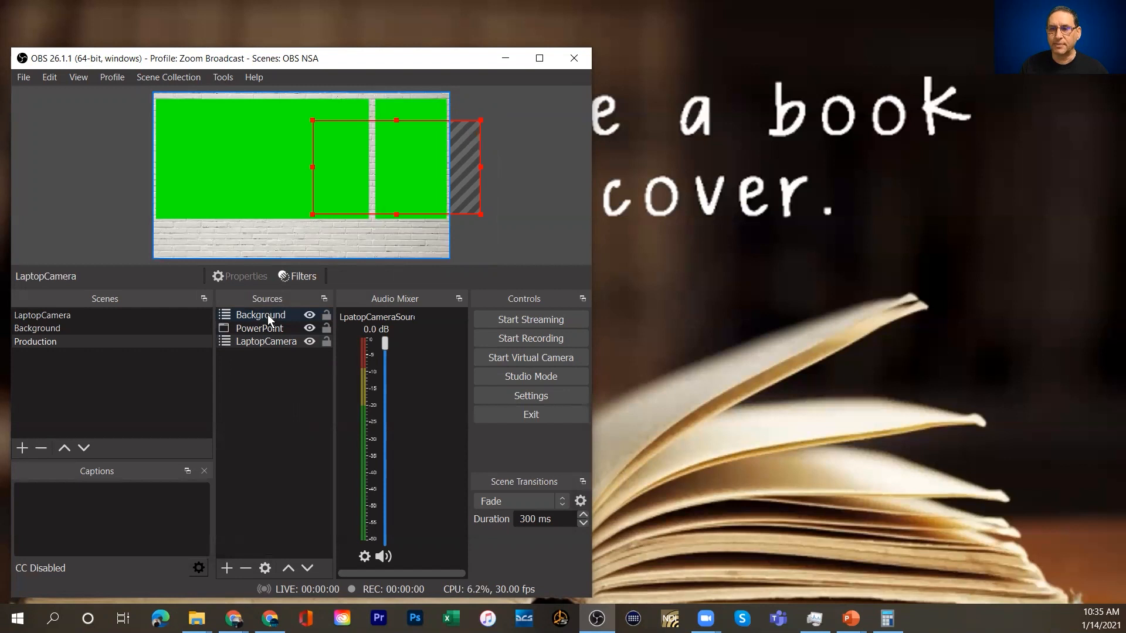
pyautogui.click(293, 275)
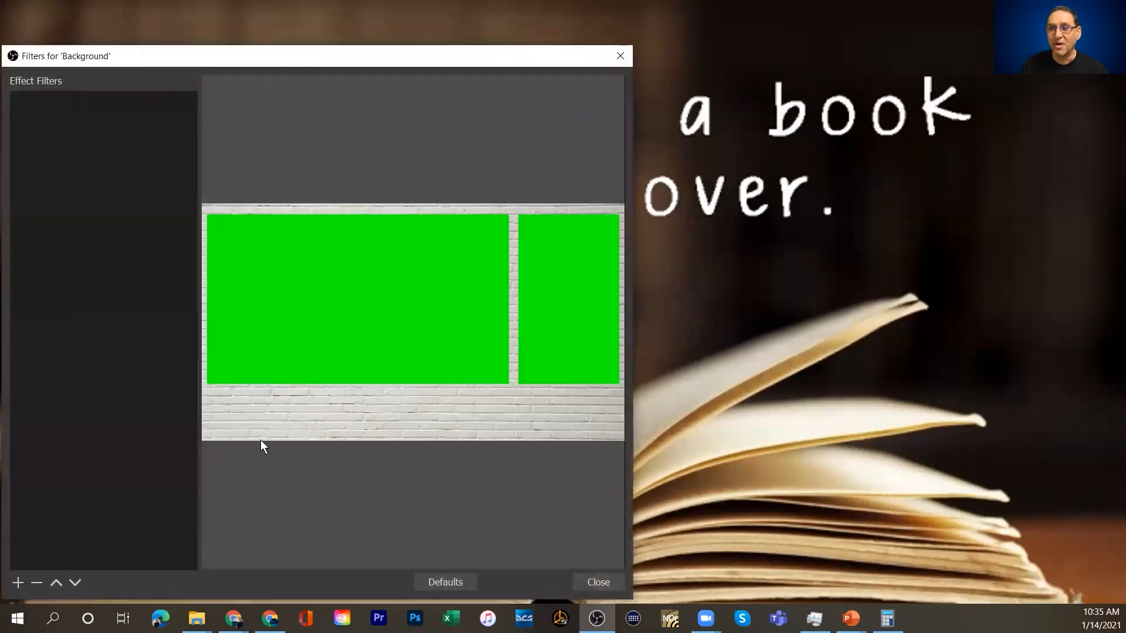
pyautogui.click(18, 583)
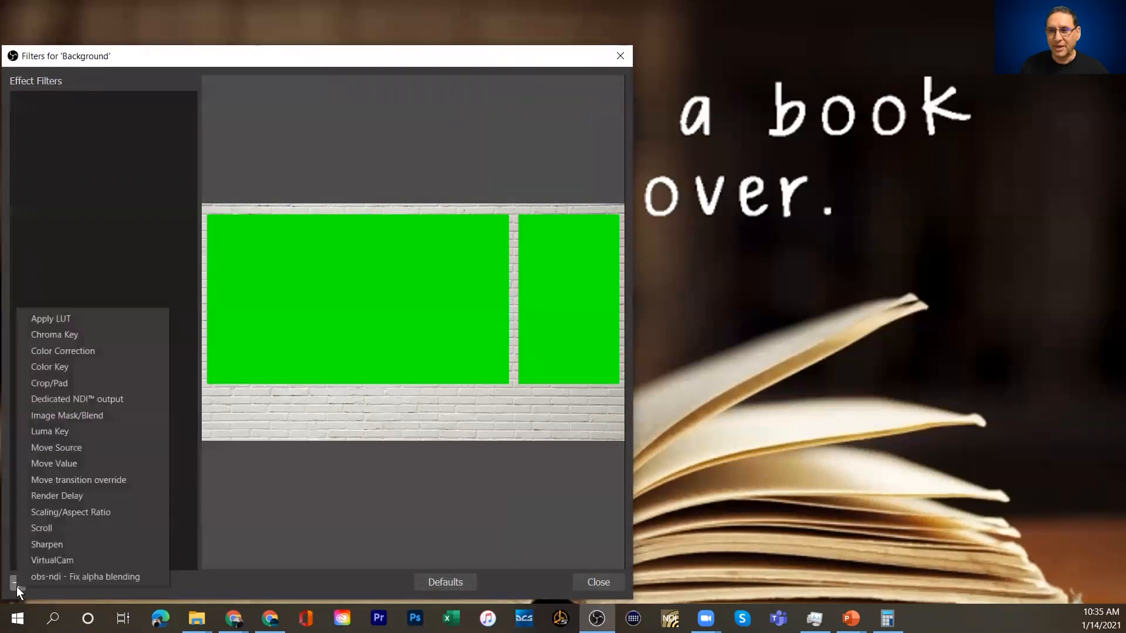
pyautogui.click(48, 336)
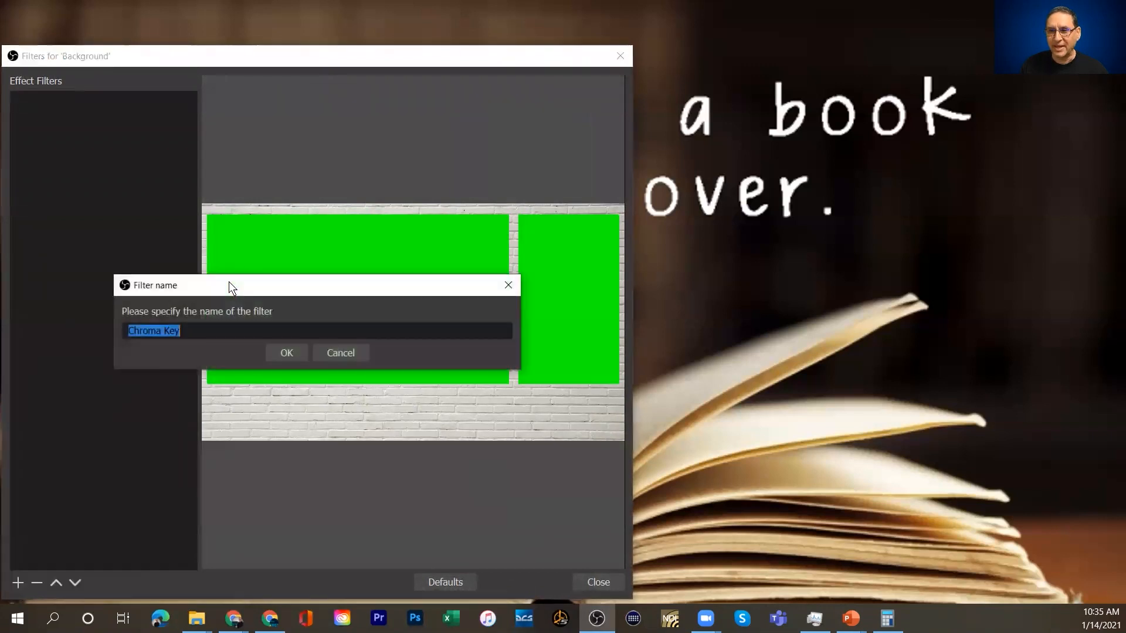
pyautogui.click(287, 353)
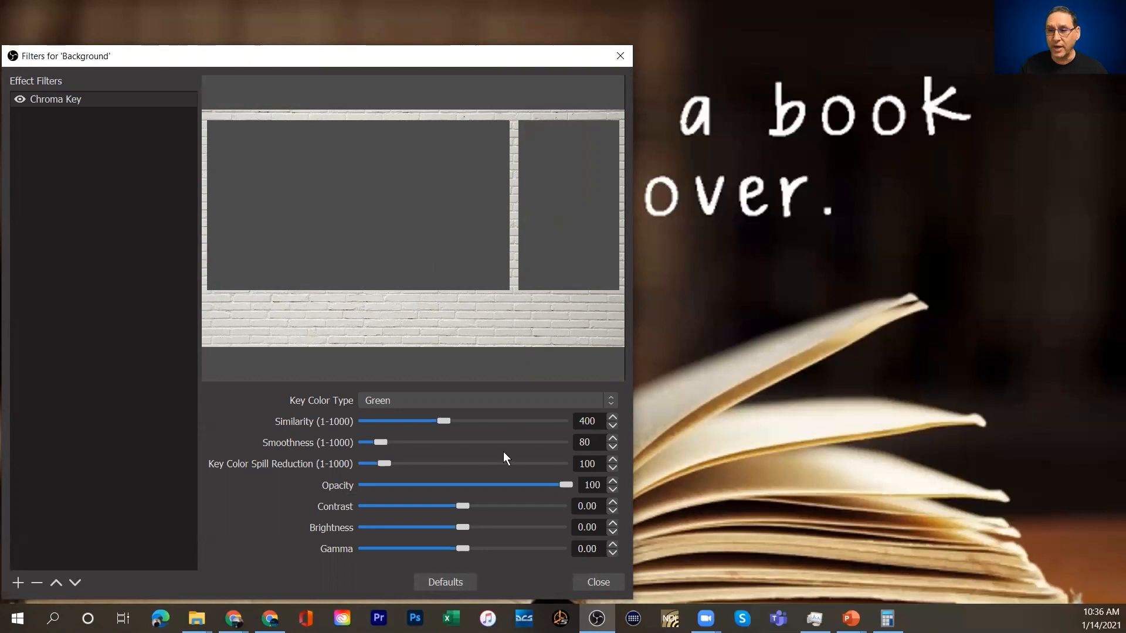
pyautogui.click(590, 582)
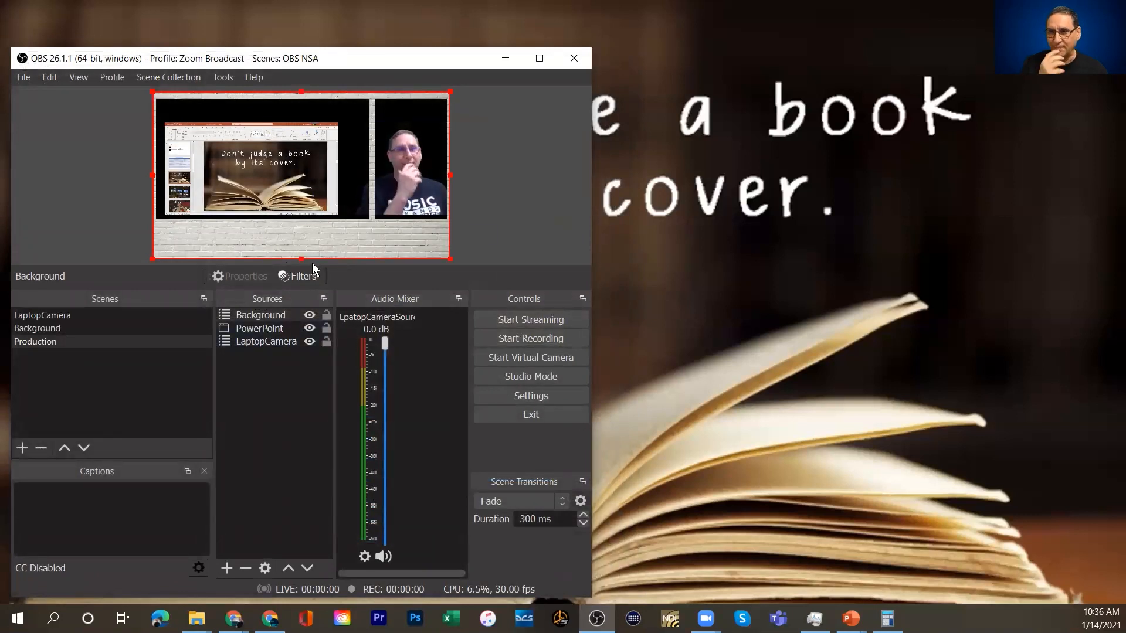
# Enlarge the PowerPoint capture so it fills the large keyed-out opening in the brick background.
pyautogui.click(264, 328)
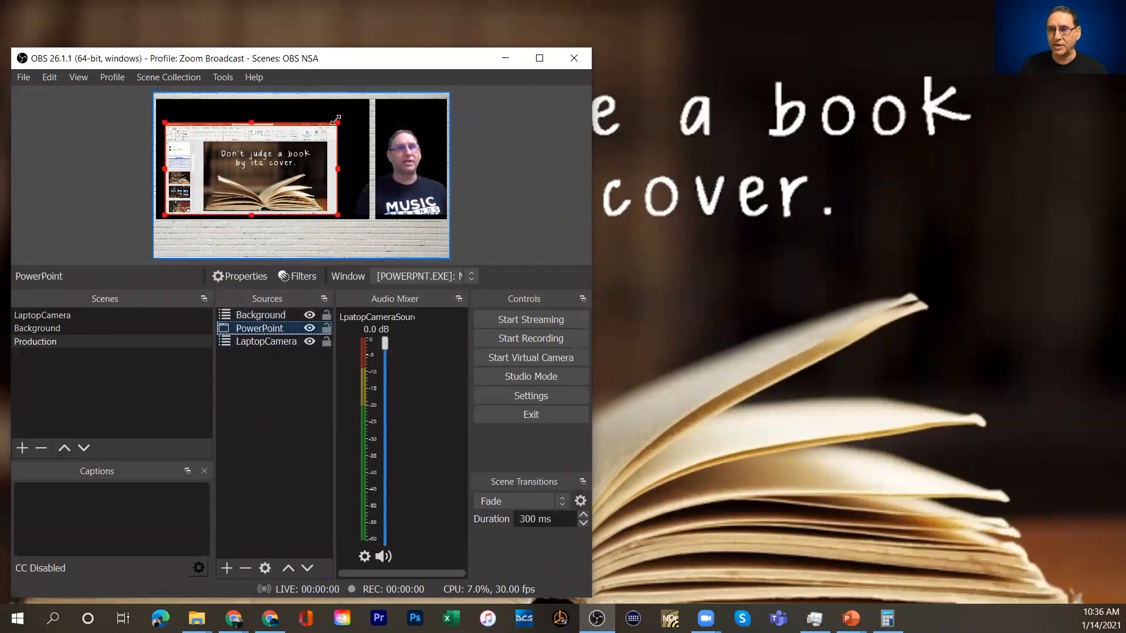
pyautogui.moveTo(338, 122); pyautogui.dragTo(360, 107)
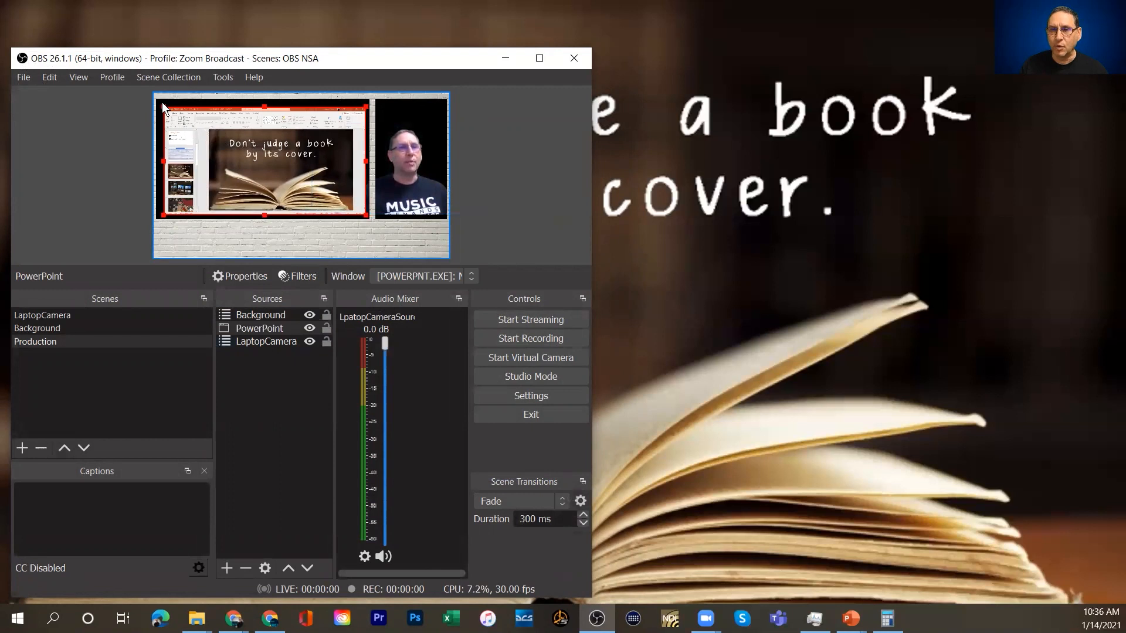
pyautogui.moveTo(162, 106); pyautogui.dragTo(155, 102)
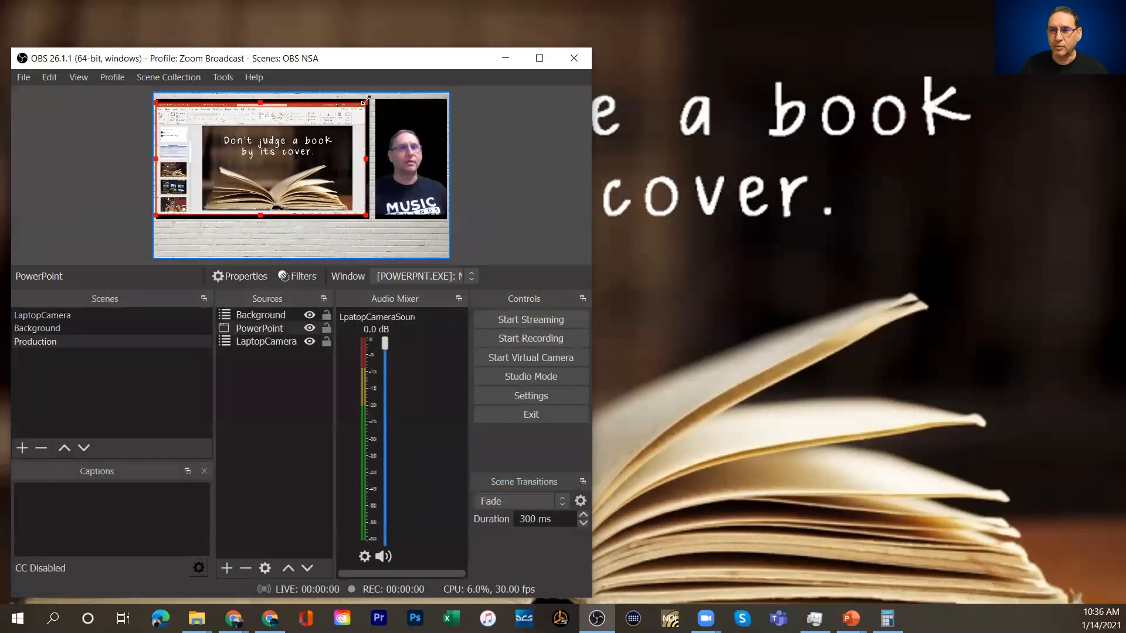
pyautogui.moveTo(366, 102); pyautogui.dragTo(369, 100)
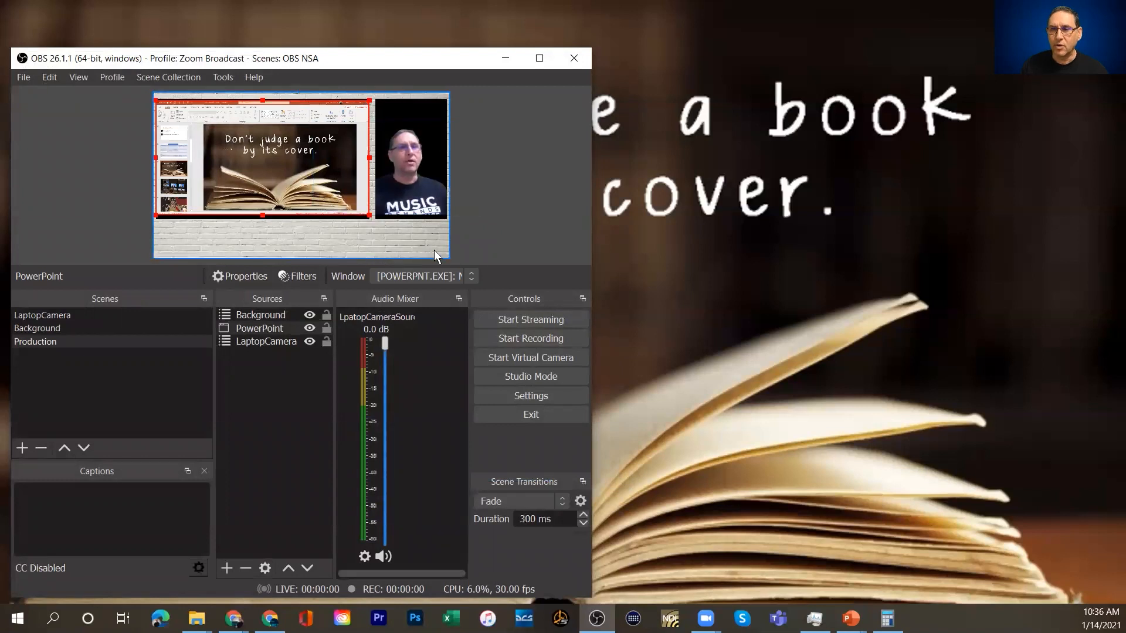
# Enlarge the LaptopCamera picture and position it so the presenter is centred in the narrow opening of the background.
pyautogui.click(266, 345)
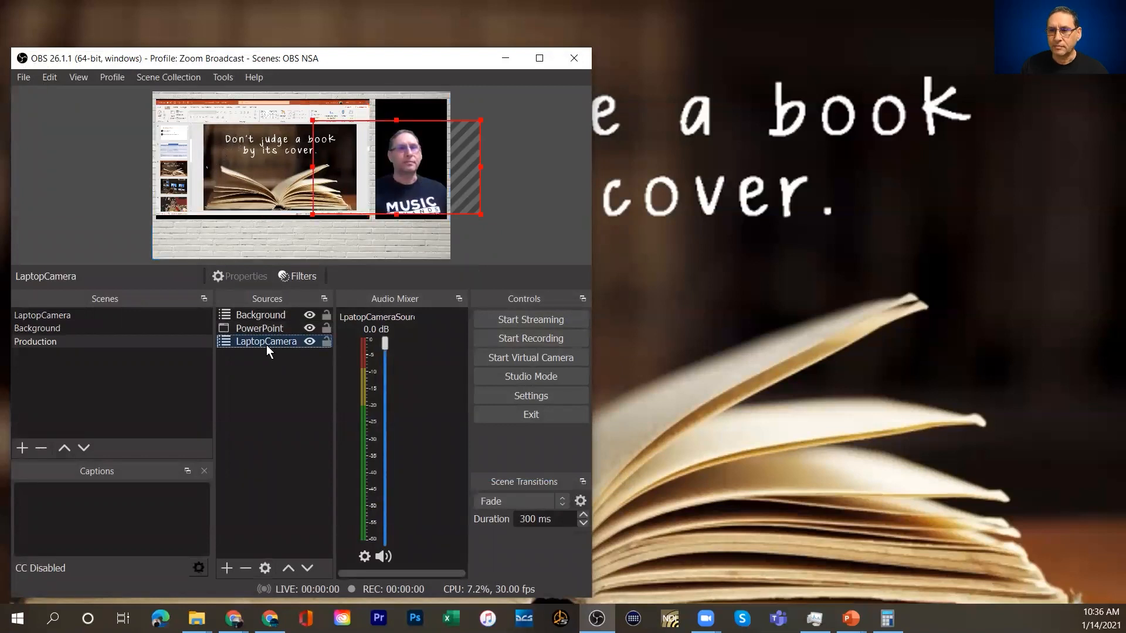
pyautogui.click(406, 177)
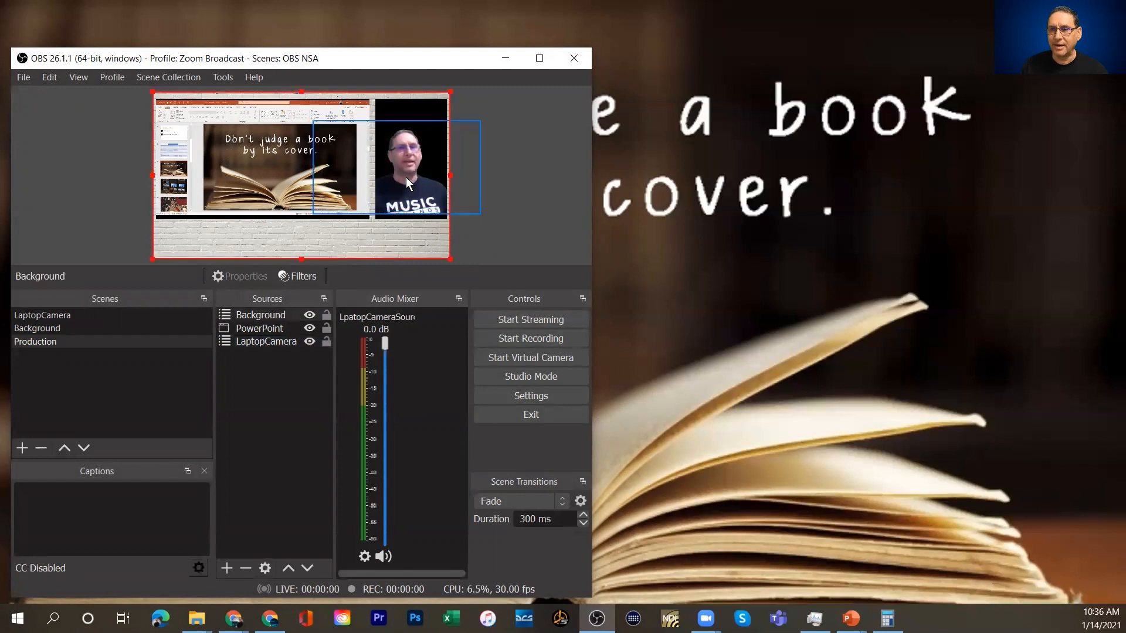
pyautogui.click(286, 342)
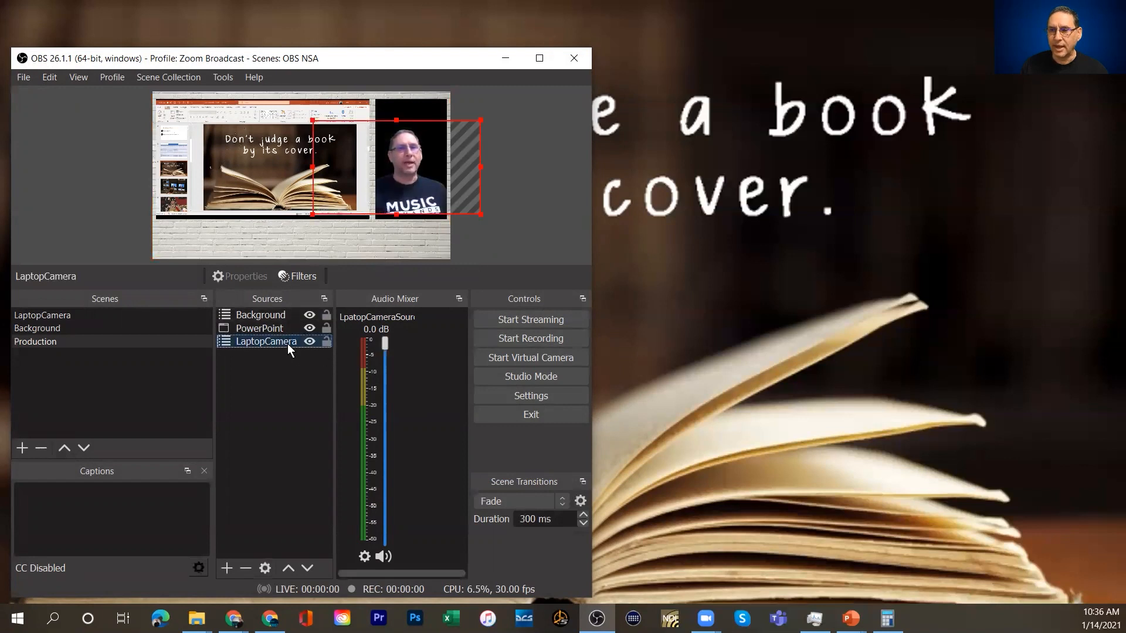
pyautogui.moveTo(479, 121); pyautogui.dragTo(531, 91)
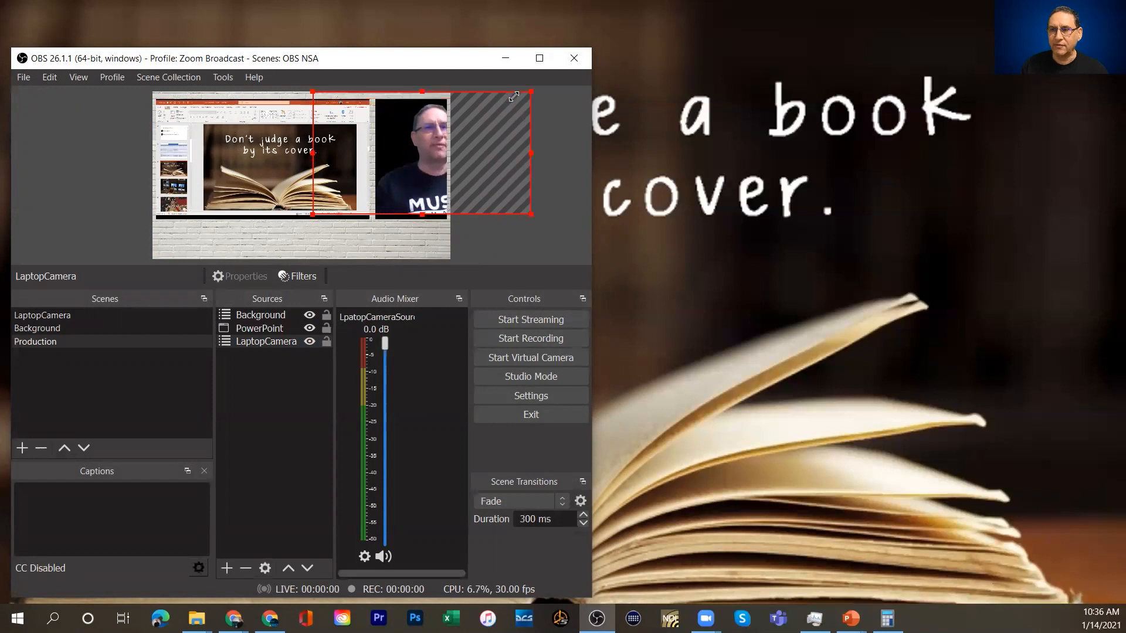
pyautogui.moveTo(412, 151); pyautogui.dragTo(392, 161)
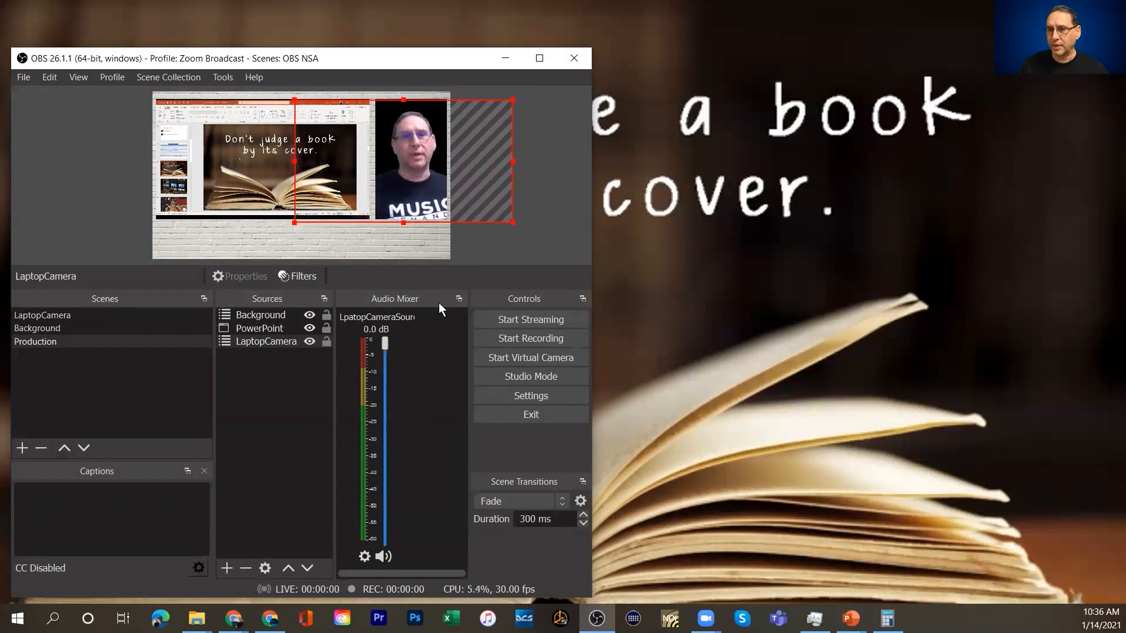
pyautogui.moveTo(404, 187); pyautogui.dragTo(403, 186)
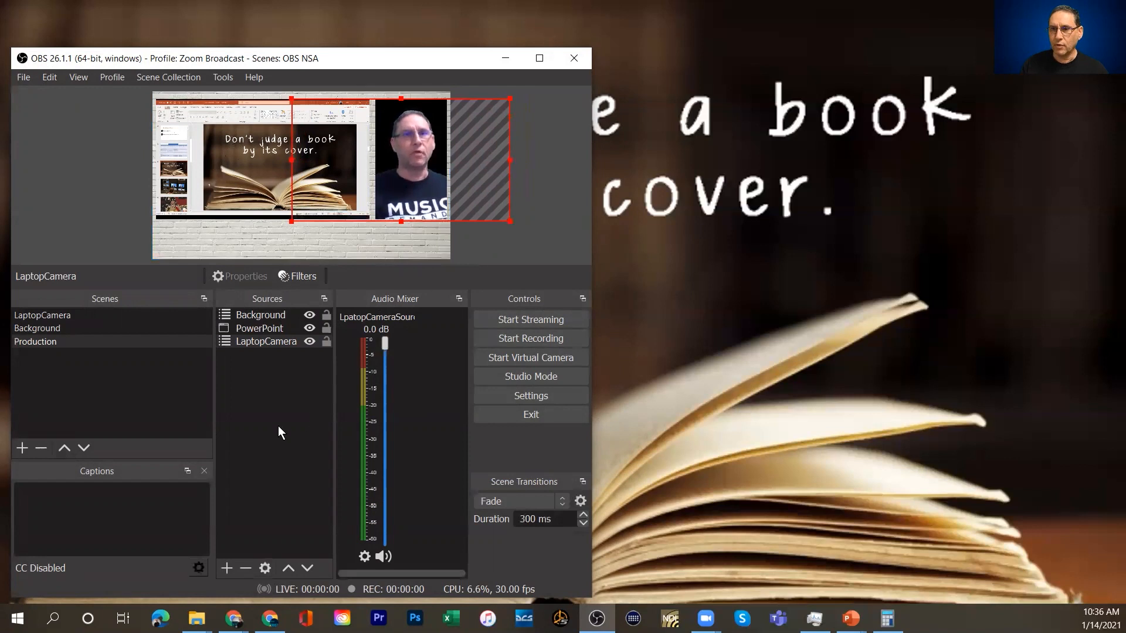
pyautogui.click(276, 395)
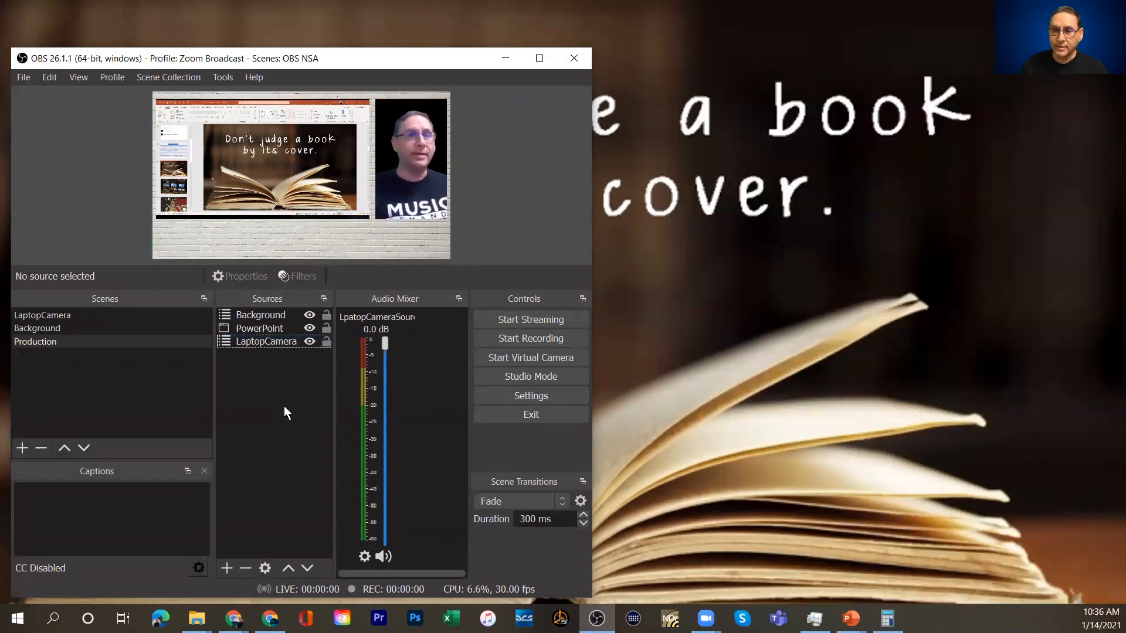
# Add a Color Source in dark blue #00007f to the Production scene and move it beneath all the other sources.
pyautogui.click(226, 569)
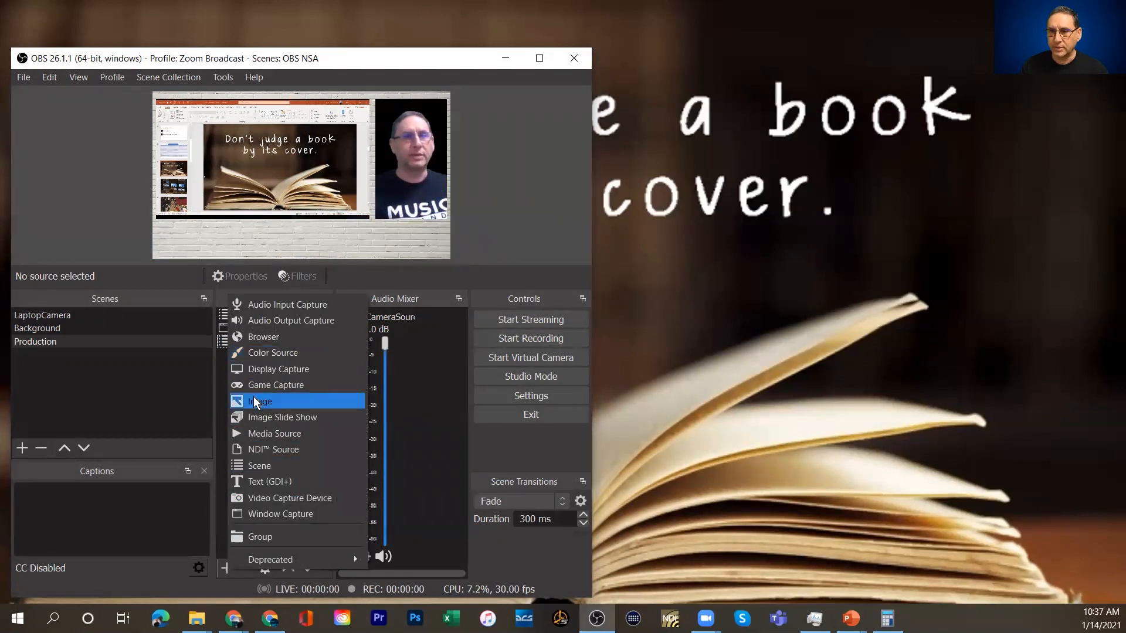
pyautogui.click(257, 353)
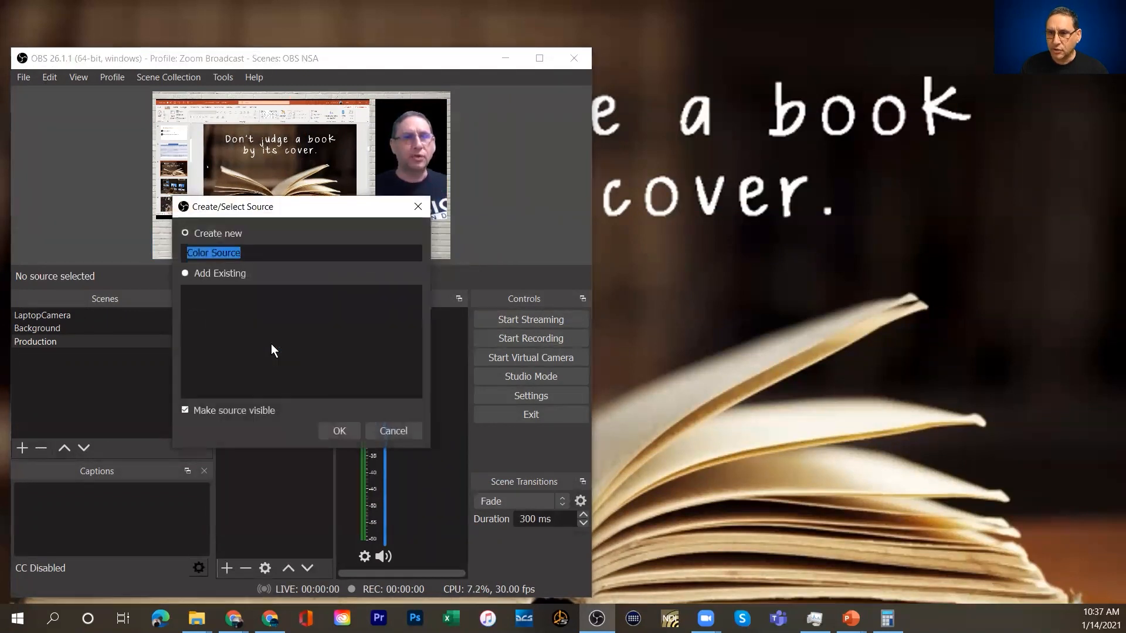
pyautogui.click(332, 430)
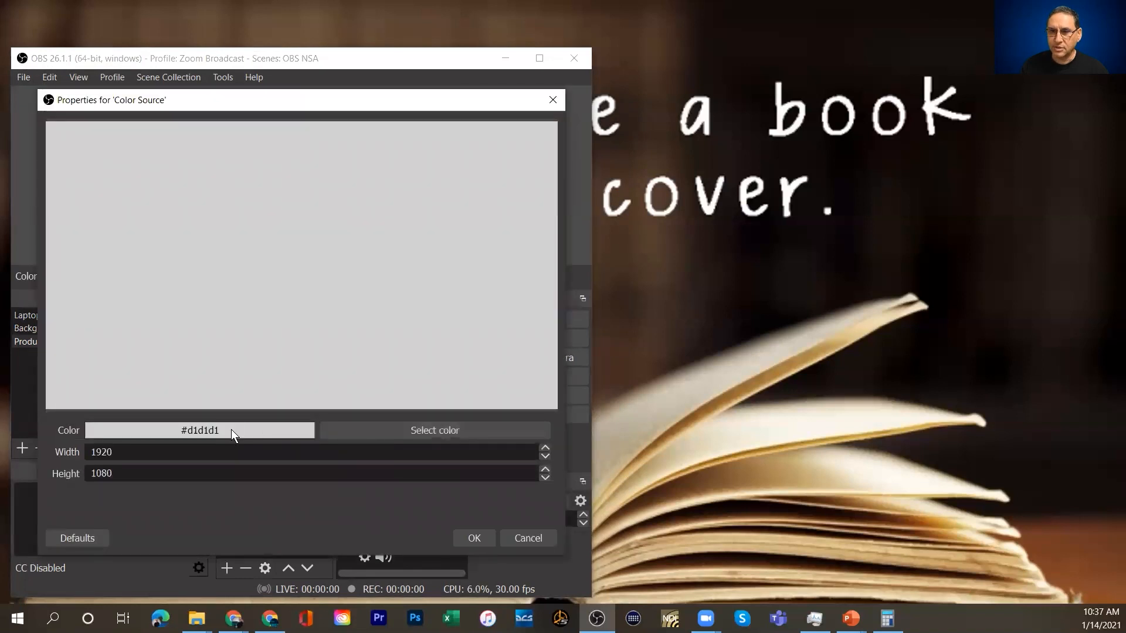
pyautogui.click(406, 428)
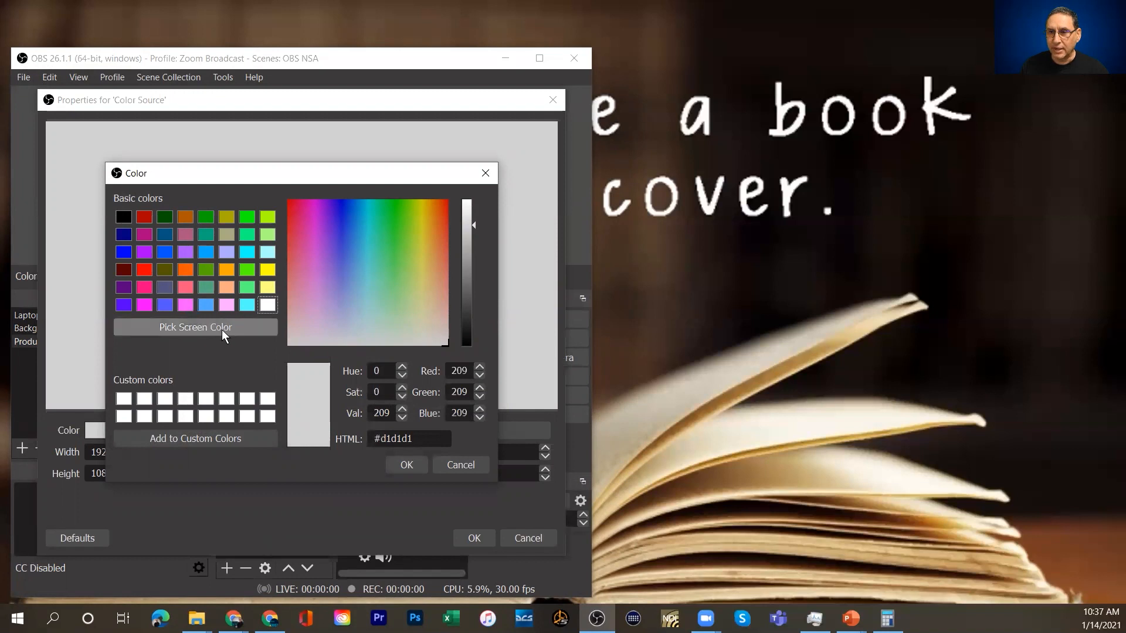
pyautogui.click(124, 235)
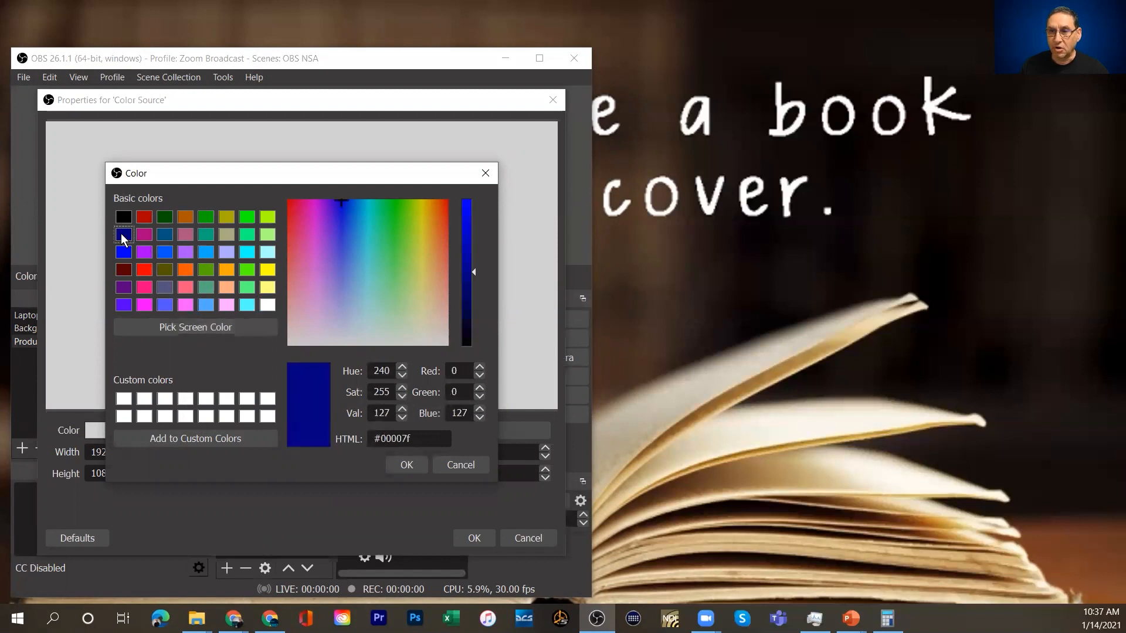
pyautogui.click(407, 465)
pyautogui.click(474, 538)
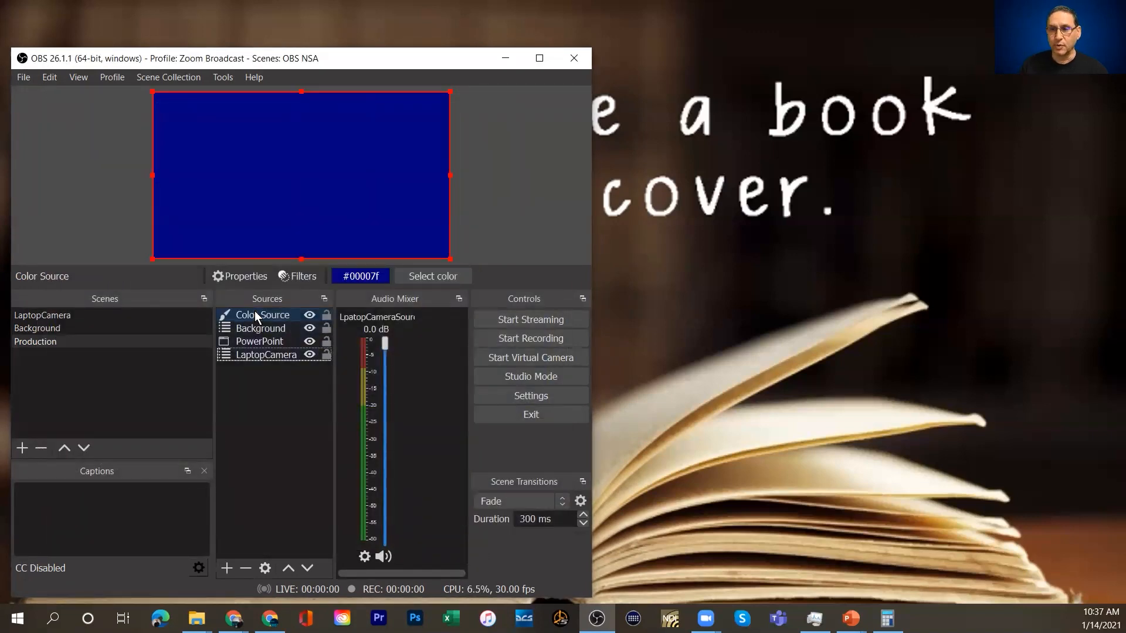
pyautogui.moveTo(257, 313); pyautogui.dragTo(256, 359)
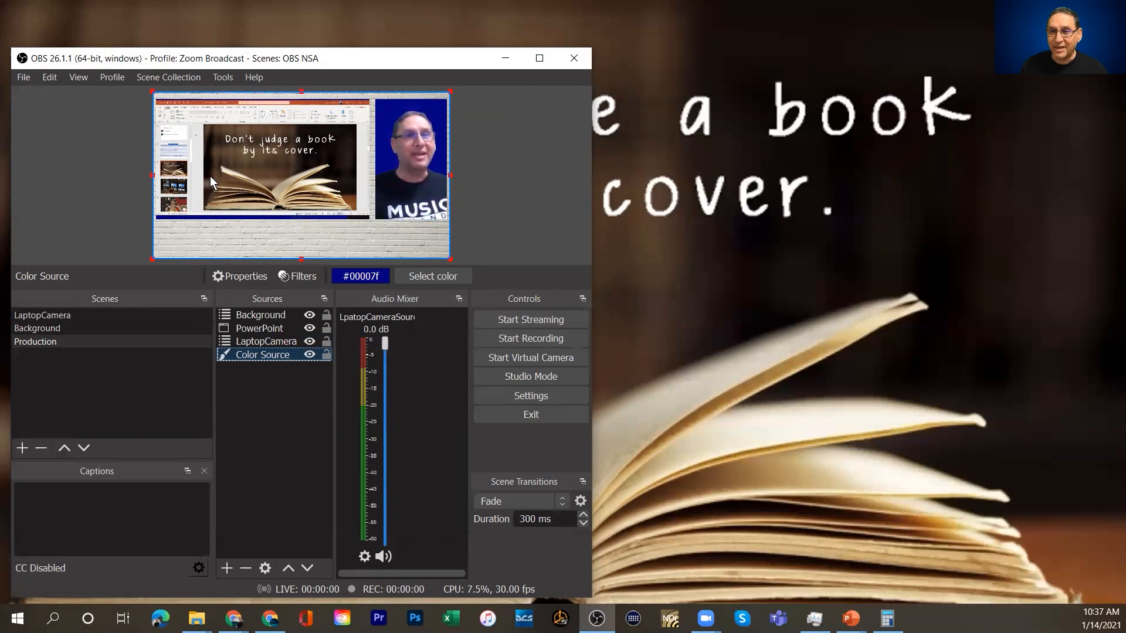
# Enlarge the PowerPoint capture slightly so it covers the blue gaps along the edges of the large opening.
pyautogui.click(261, 330)
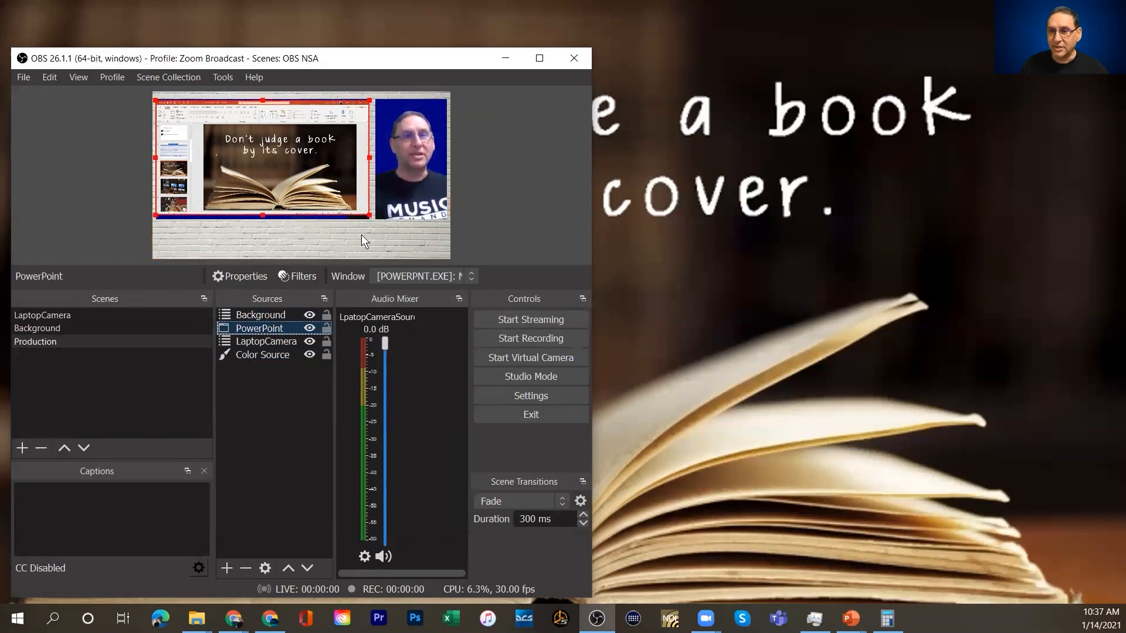
pyautogui.moveTo(368, 212); pyautogui.dragTo(372, 217)
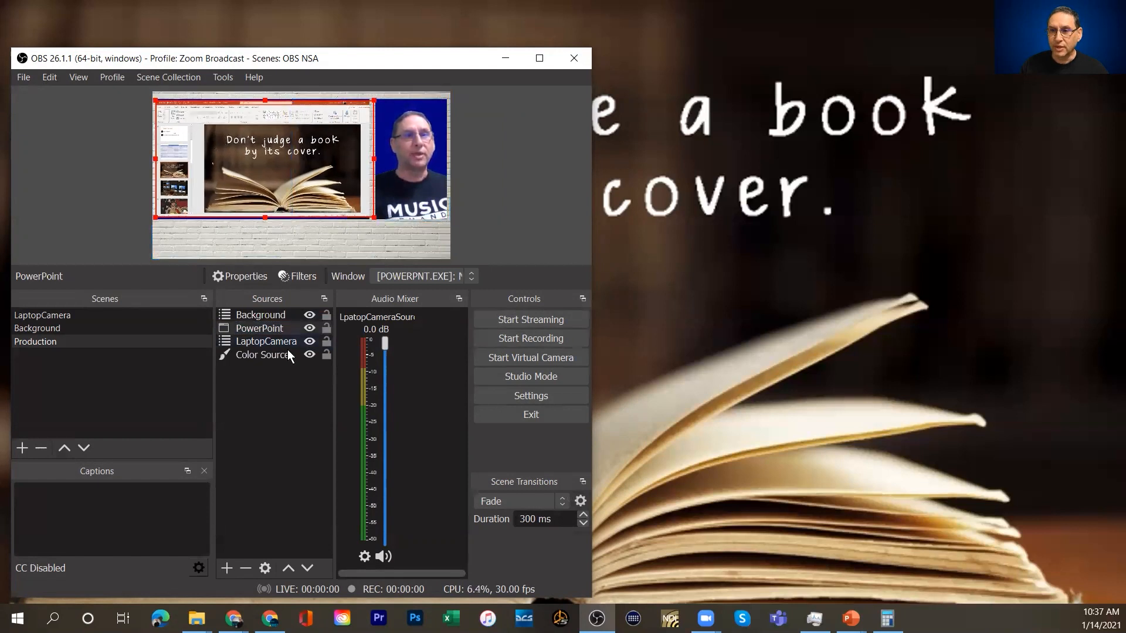
pyautogui.click(280, 389)
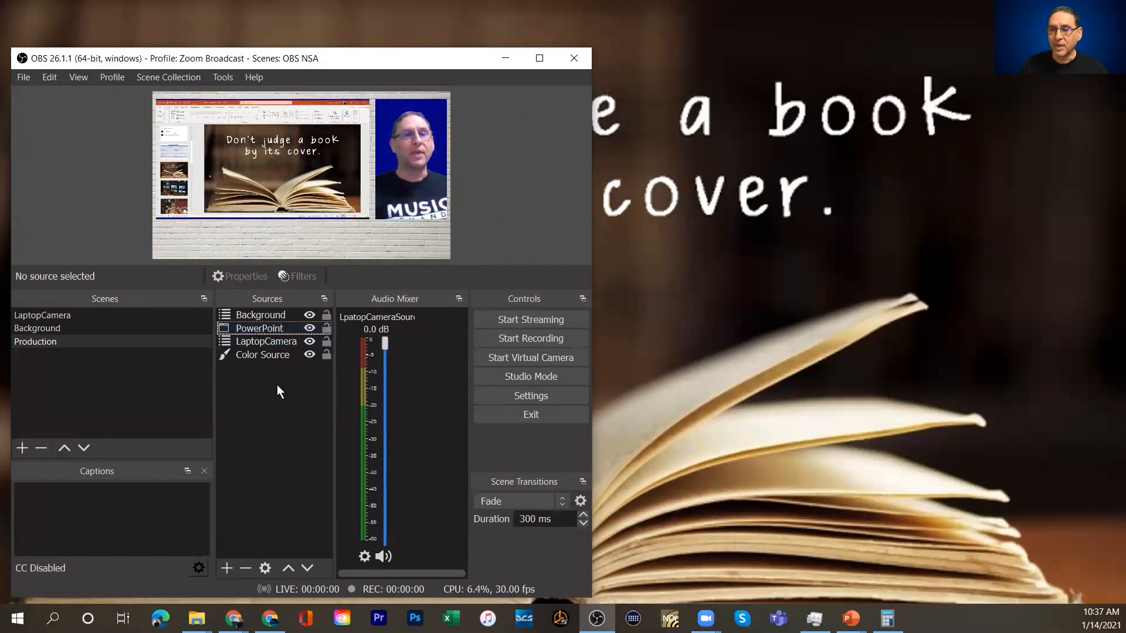
# Add an Image source named Logo to the Production scene using the OBSZOOMLOGO file from the OBSZOOM folder.
pyautogui.click(227, 569)
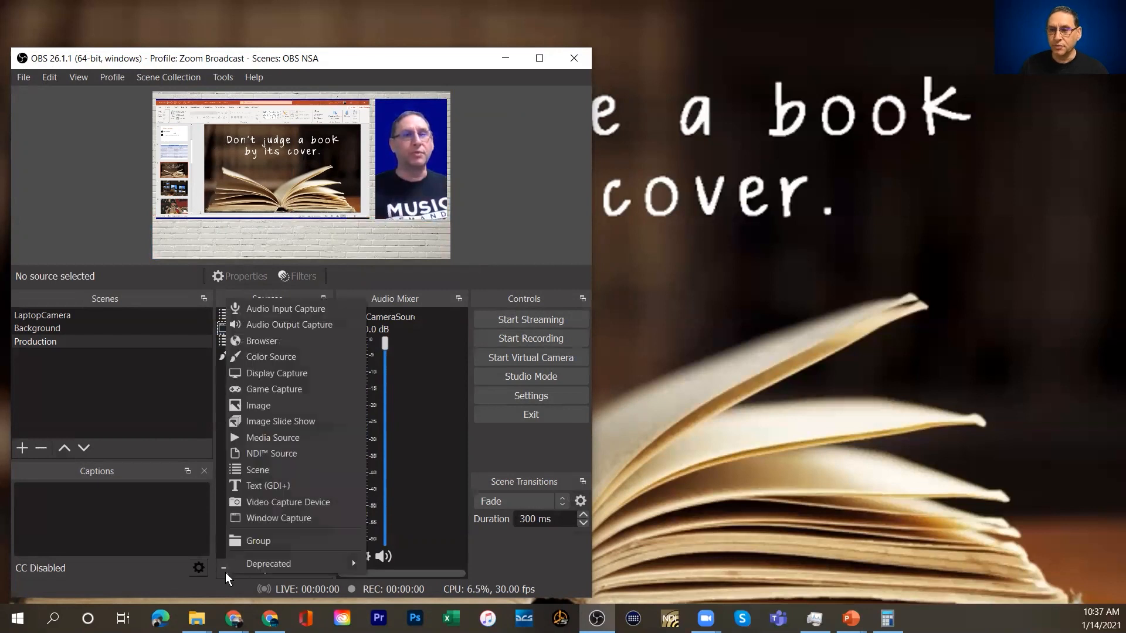
pyautogui.click(256, 408)
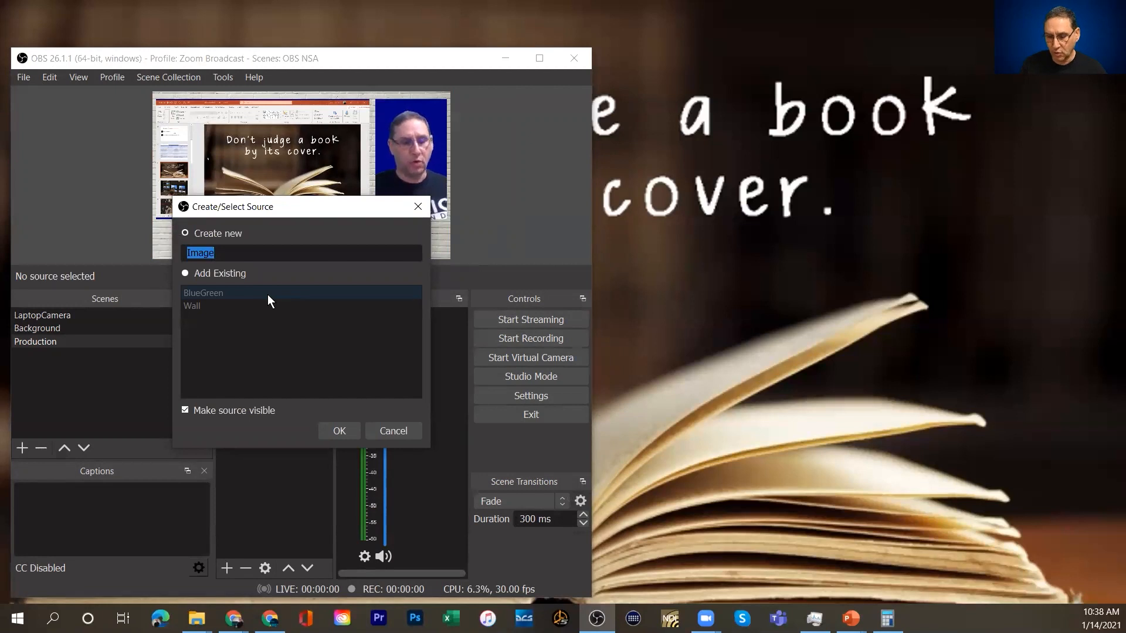
pyautogui.write('Logo')
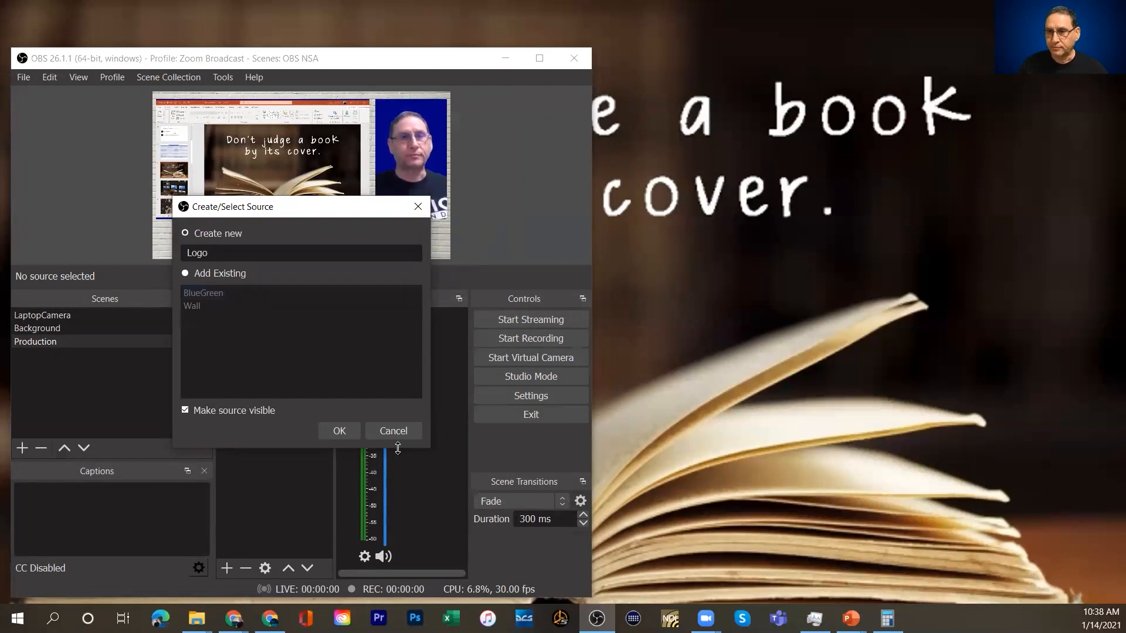
pyautogui.click(337, 435)
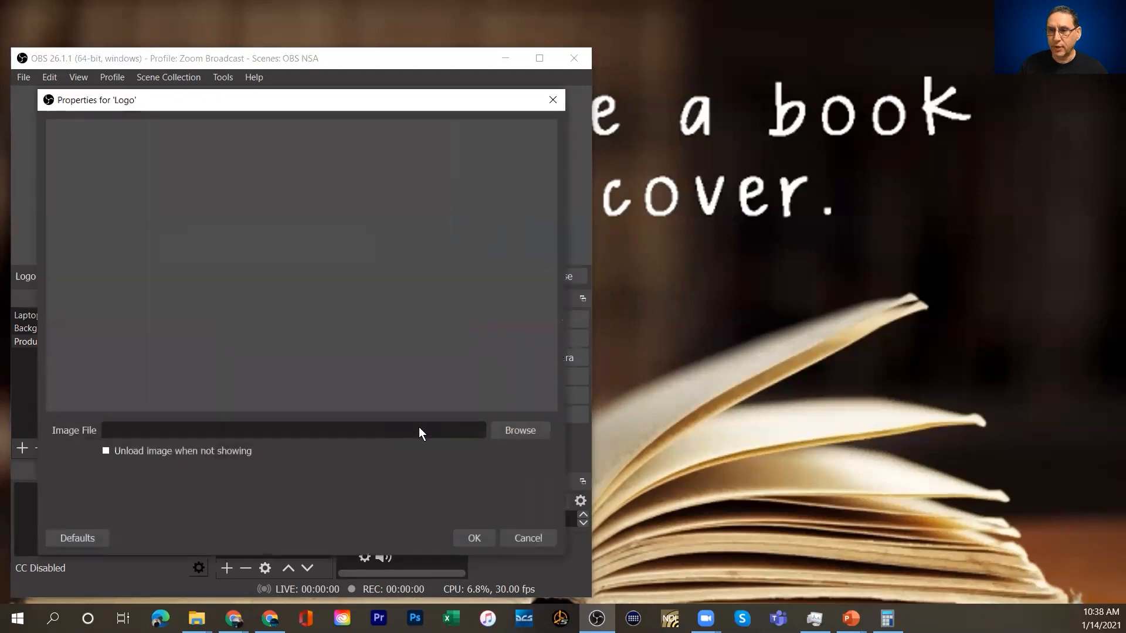
pyautogui.click(531, 430)
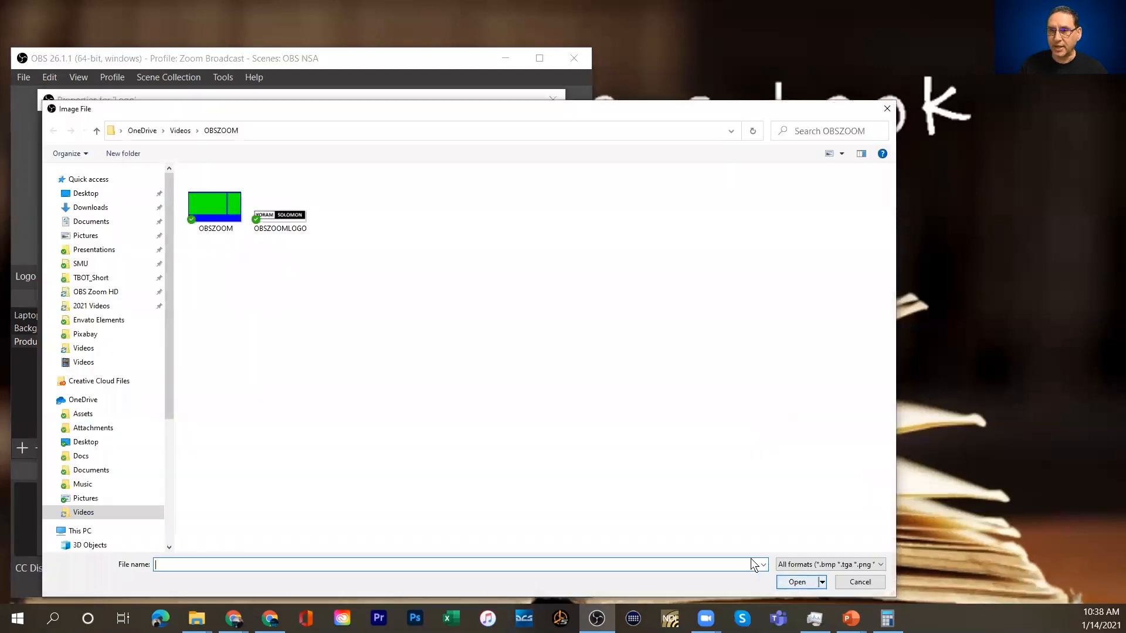
pyautogui.click(281, 219)
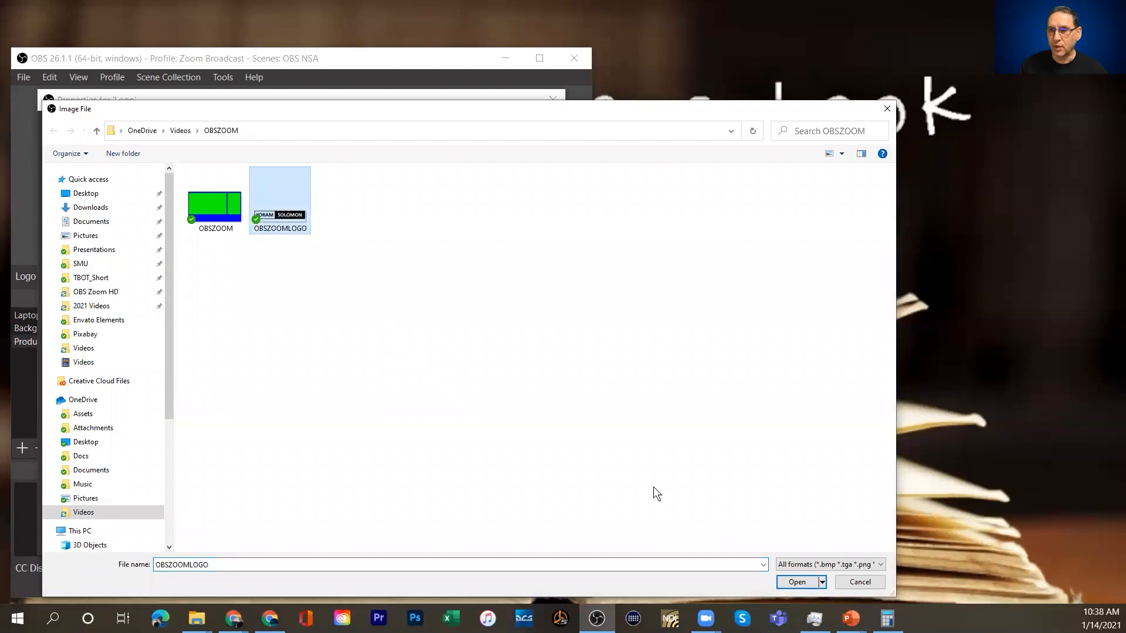
pyautogui.click(799, 582)
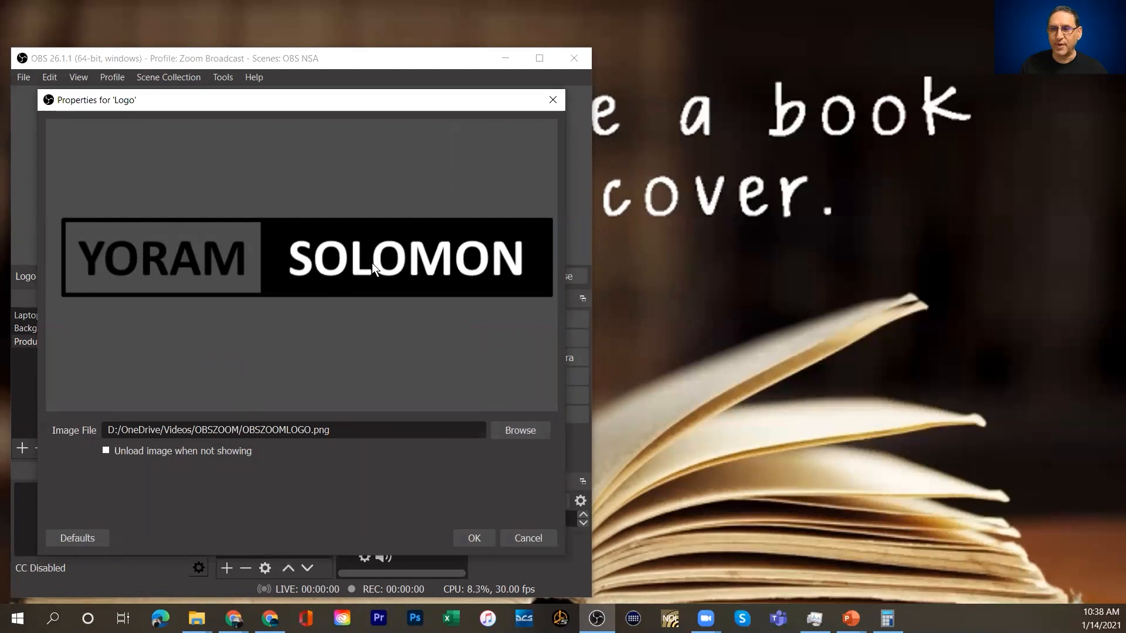
pyautogui.click(476, 539)
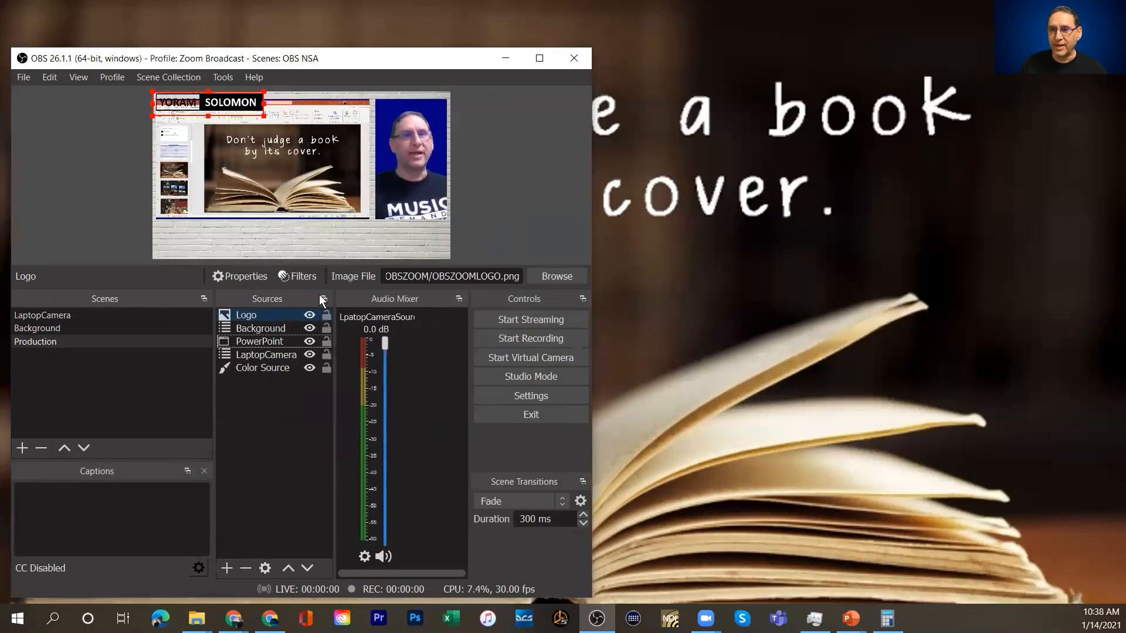
# Move the logo onto the brick strip below the openings, enlarge it, and place it near the lower-right corner of the canvas.
pyautogui.moveTo(218, 102); pyautogui.dragTo(301, 236)
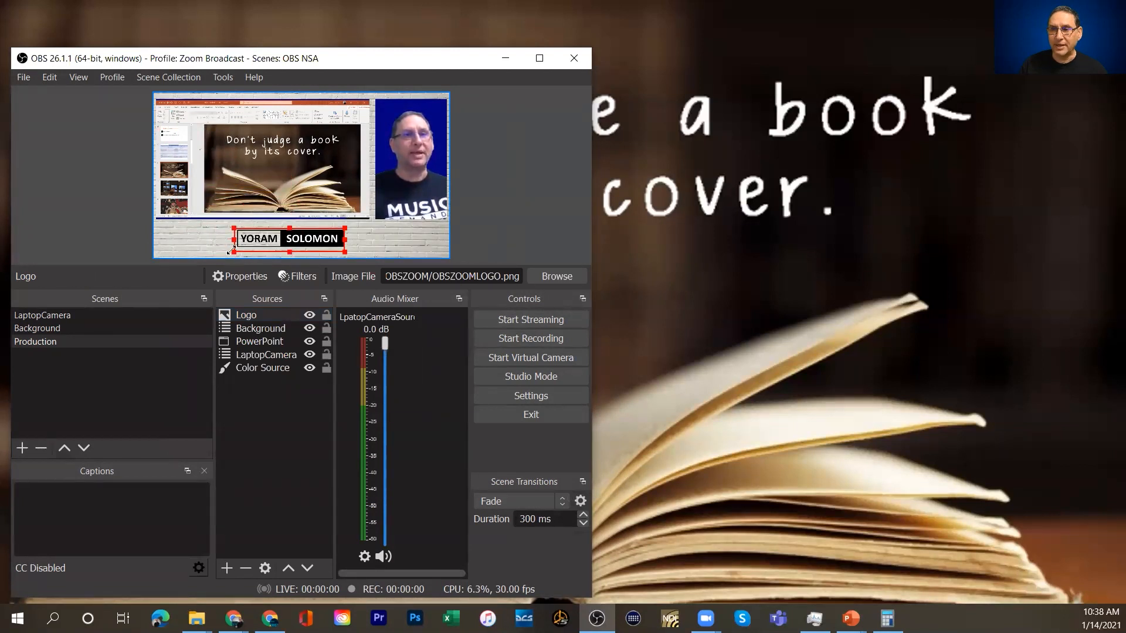
pyautogui.moveTo(231, 252); pyautogui.dragTo(272, 235)
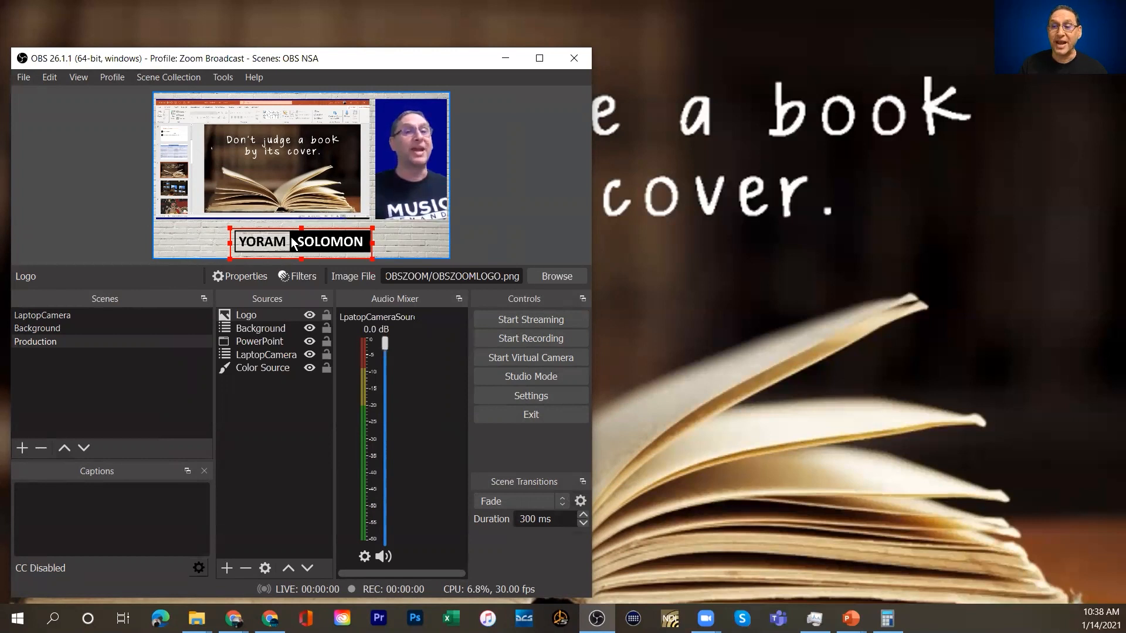
pyautogui.moveTo(289, 241); pyautogui.dragTo(360, 244)
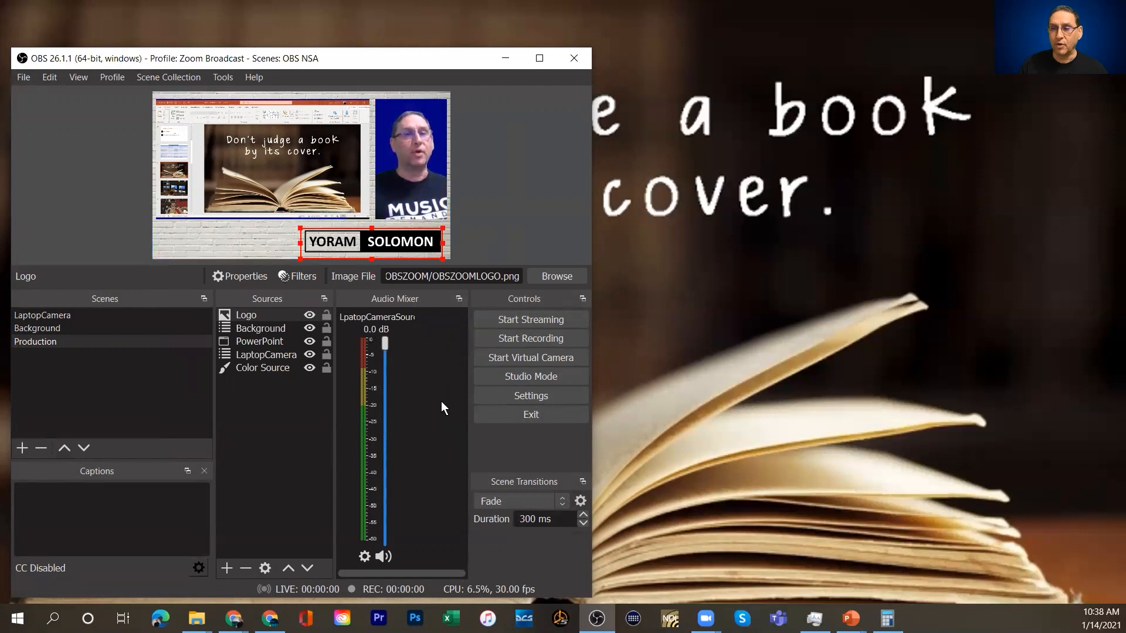
pyautogui.click(520, 238)
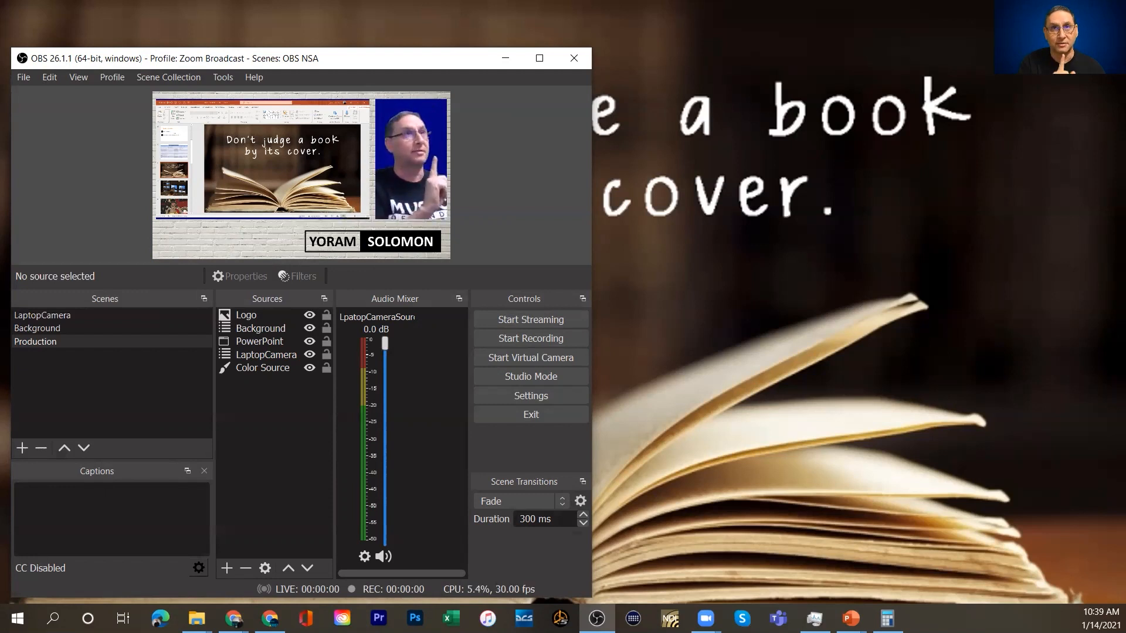
# Start the virtual camera so the Production scene is available as a webcam.
pyautogui.click(526, 356)
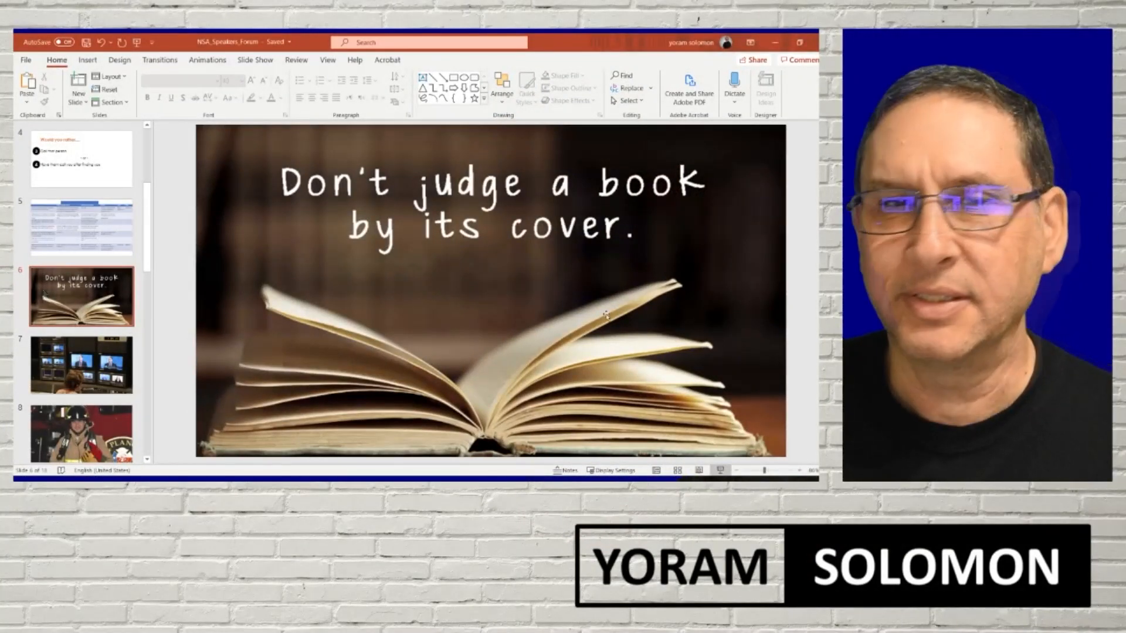
# Leave the PowerPoint slide show and flip between slides 6 and 7 to check them inside the combined scene.
pyautogui.press('Escape')
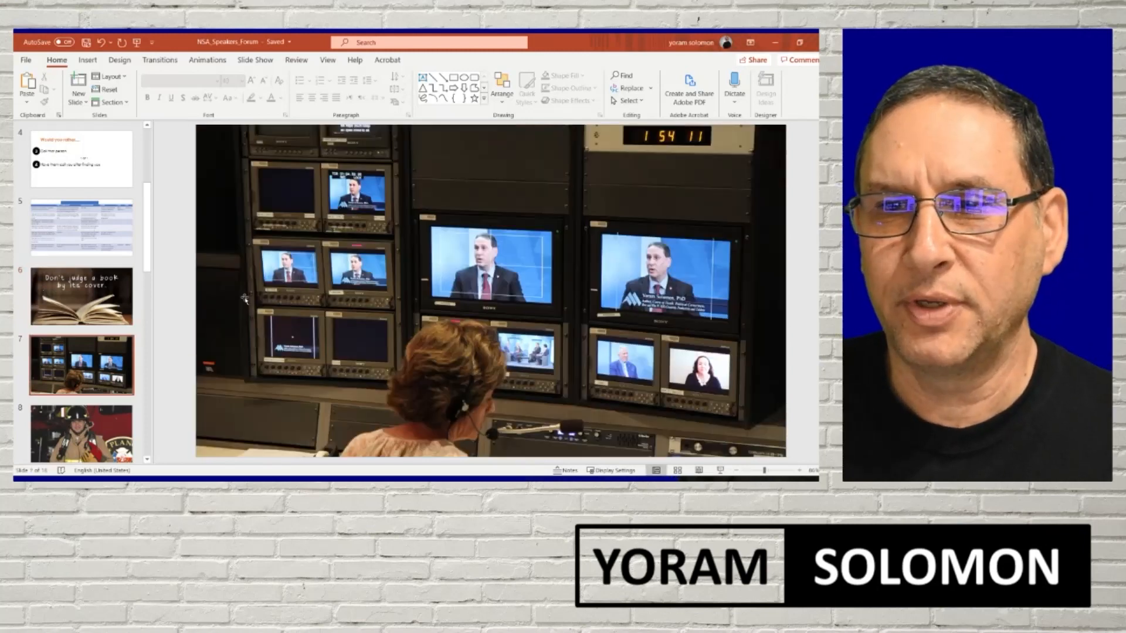
pyautogui.scroll(-1, 178, 303)
pyautogui.scroll(1, 178, 303)
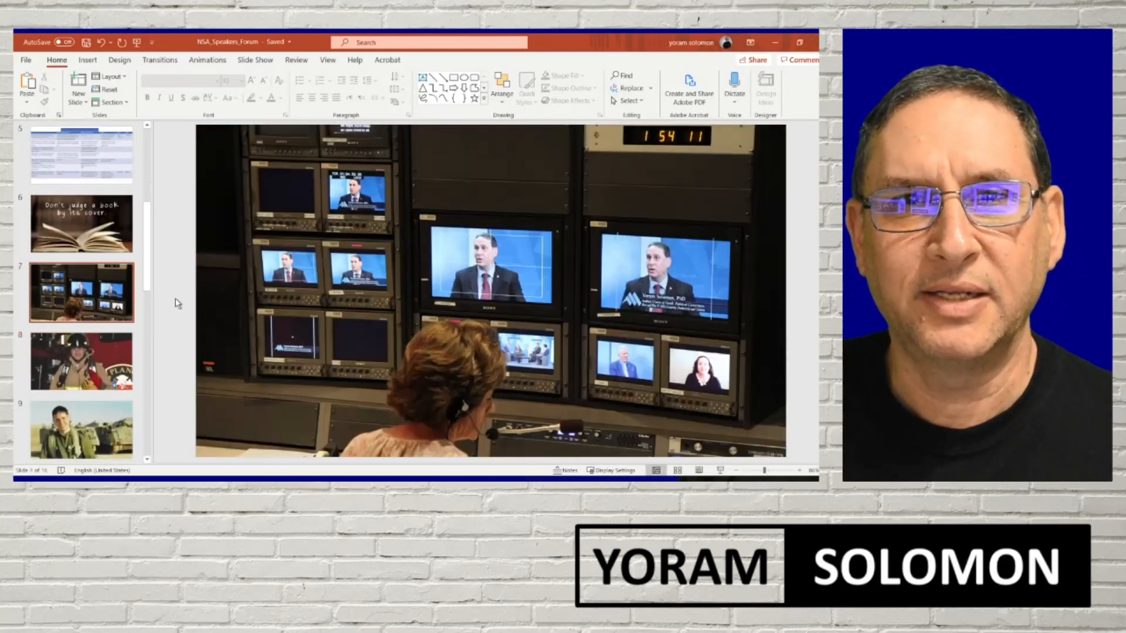
pyautogui.scroll(1, 178, 304)
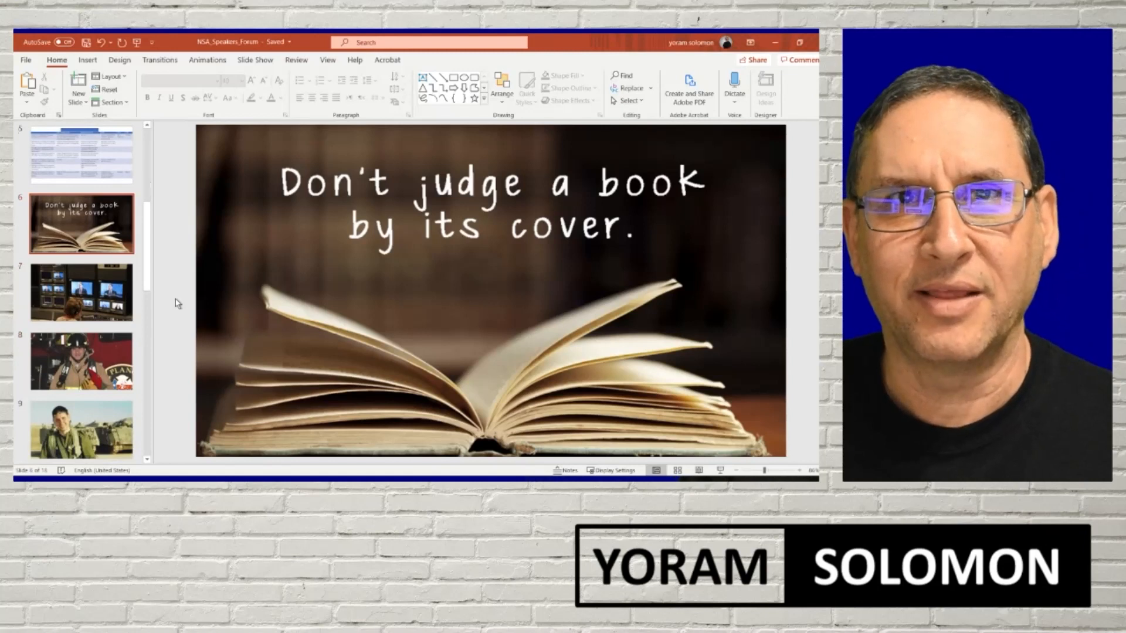